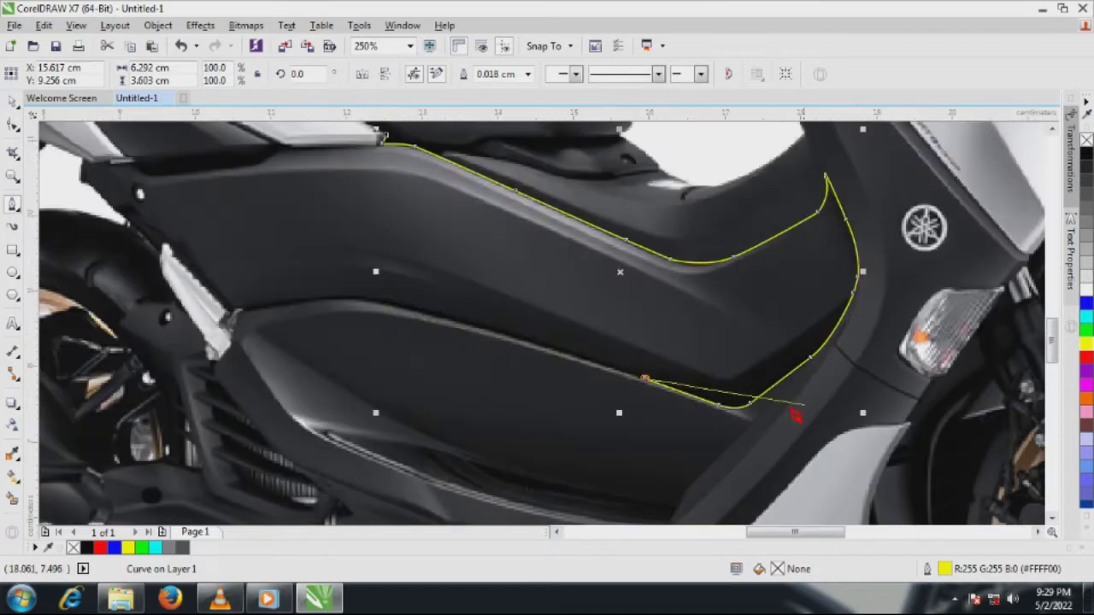
- Trace the lower edge of the motorcycle's middle side cover rearward with a curved Pen segment to the silver bracket
left_click_drag(368, 300, 111, 342)
scroll(259, 334, "up", 1)
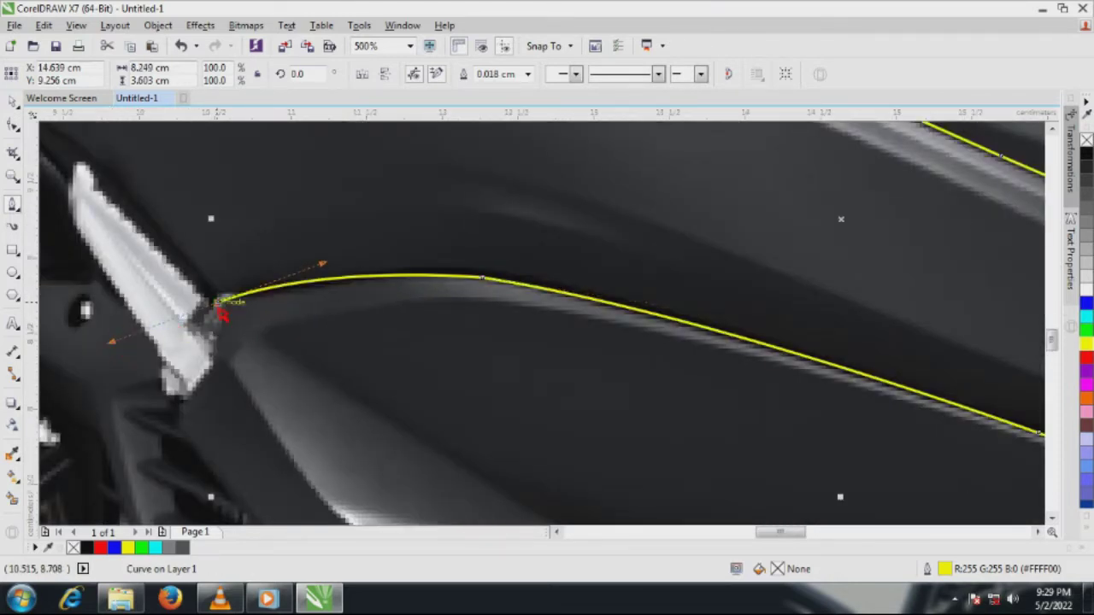
scroll(193, 284, "up", 2)
scroll(623, 412, "down", 2)
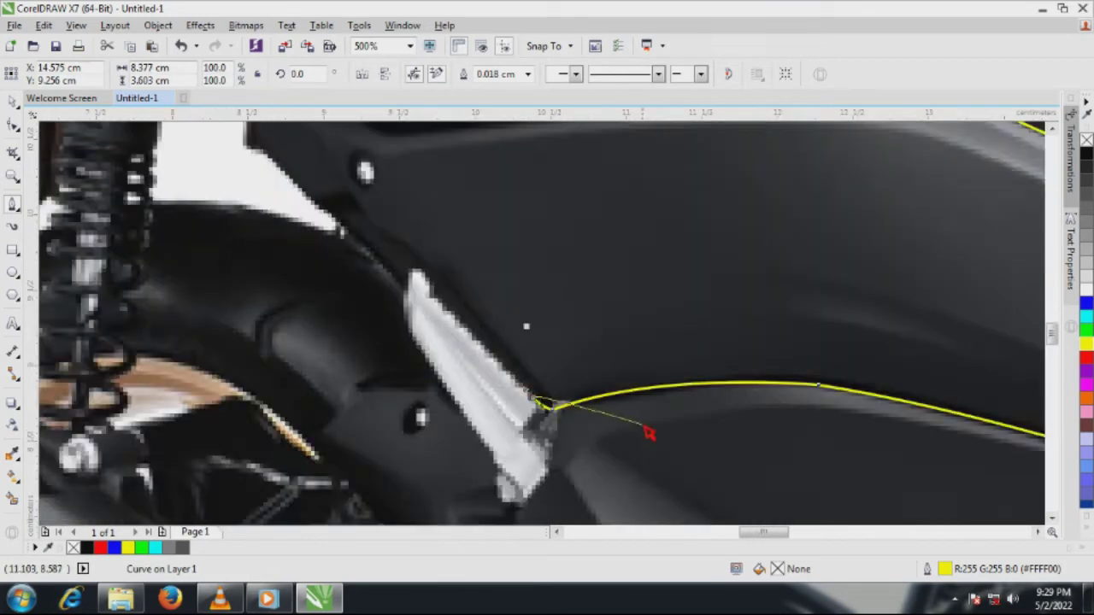
- Trace around the silver bracket's tip and up the side cover's diagonal rear edge to its notch below the tail panel
scroll(423, 291, "up", 1)
left_click(410, 288)
scroll(379, 246, "up", 1)
left_click_drag(407, 244, 386, 227)
left_click_drag(353, 235, 341, 262)
scroll(338, 322, "down", 2)
scroll(408, 353, "up", 1)
left_click(408, 352)
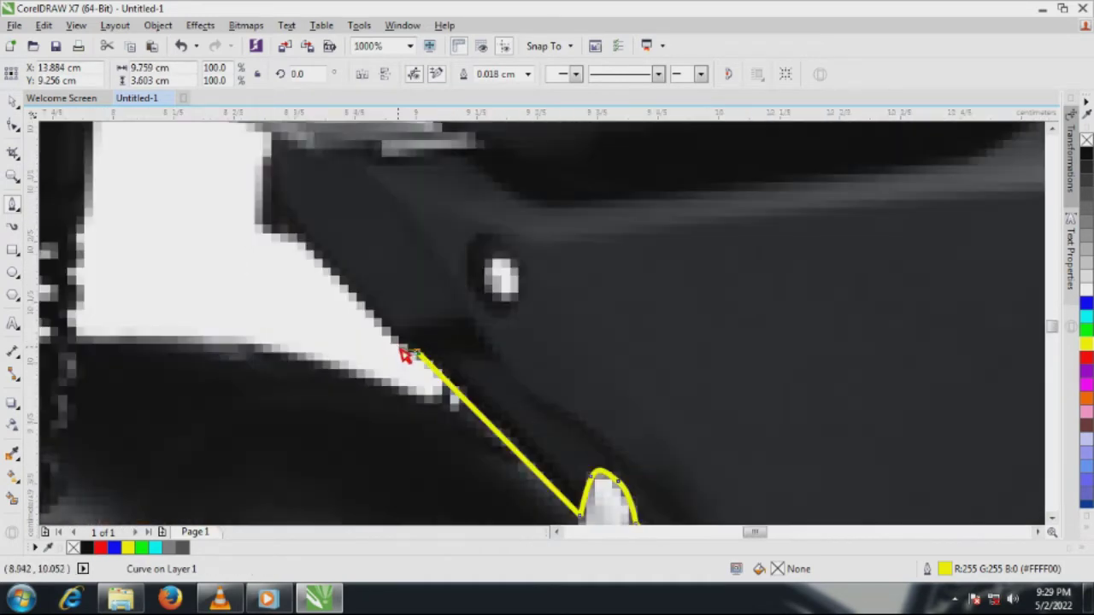
left_click(259, 233)
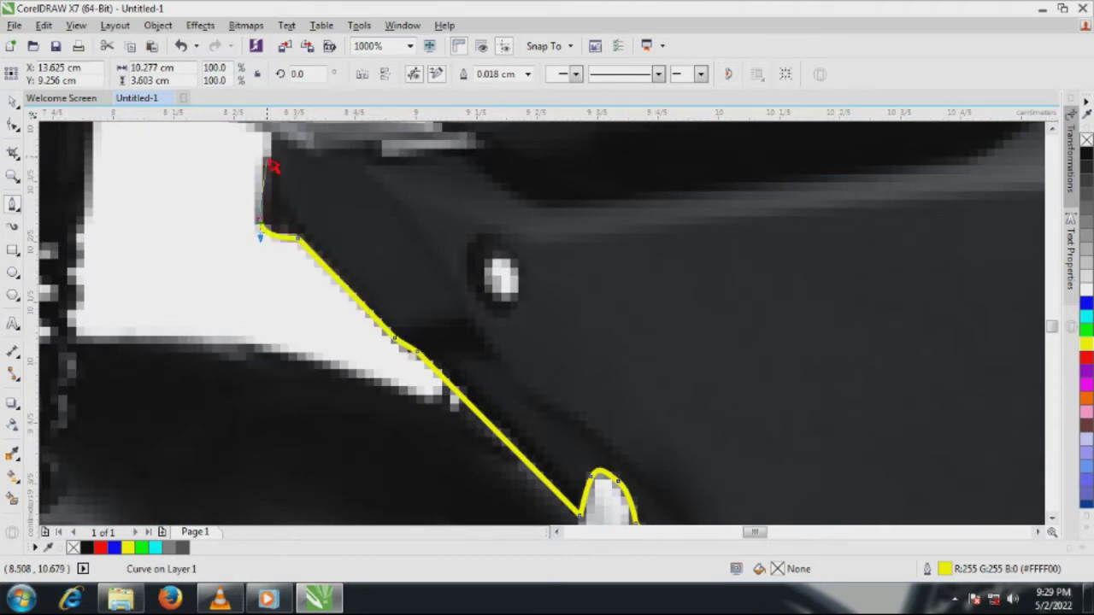
- Continue the outline up the short vertical edge and onto the silver tail panel's lower edge beside the rear shock absorber
scroll(265, 256, "down", 2)
scroll(295, 272, "up", 1)
scroll(295, 272, "down", 1)
scroll(537, 344, "up", 3)
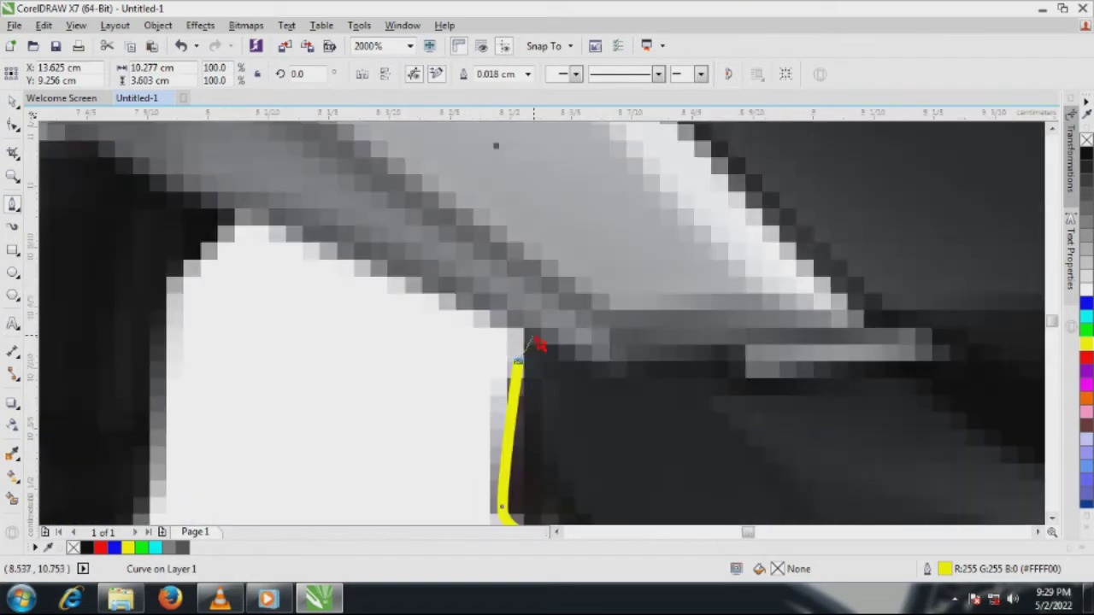
left_click(484, 317)
scroll(513, 308, "down", 2)
scroll(538, 312, "up", 1)
left_click(534, 310)
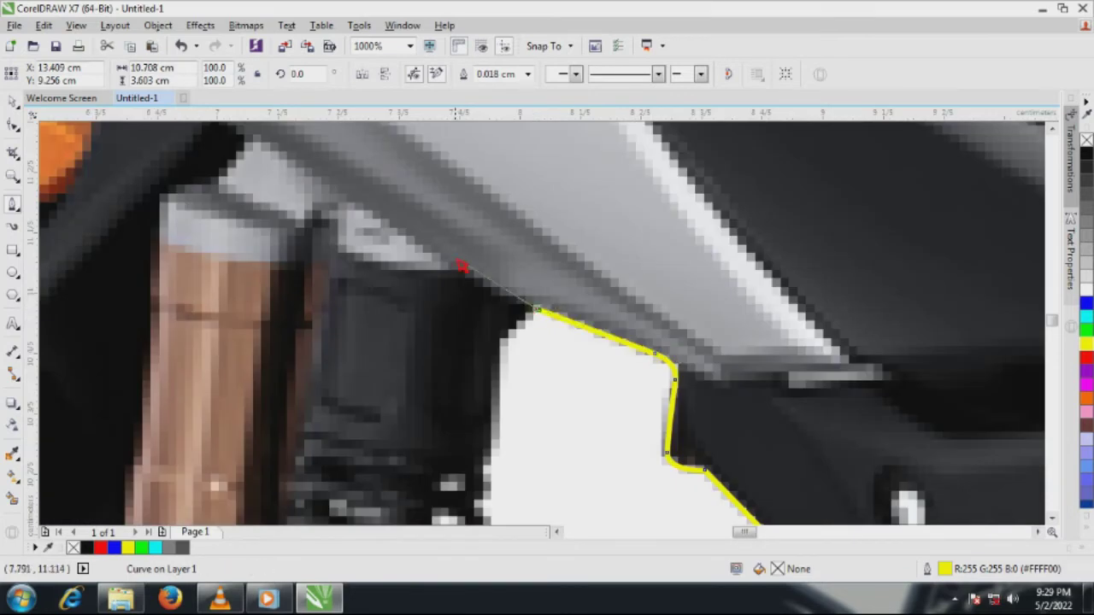
scroll(504, 306, "down", 1)
scroll(496, 292, "up", 1)
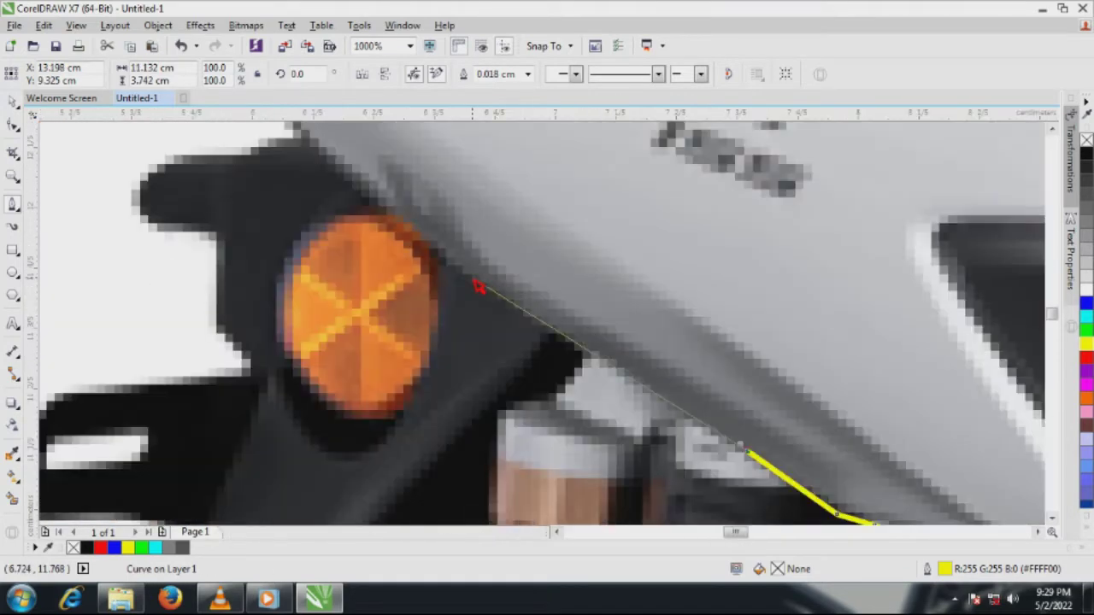
- Trace the tail panel's lower edge past the orange indicator, around its rear tip, and along the tail light
left_click(469, 276)
scroll(496, 333, "down", 2)
scroll(513, 337, "up", 2)
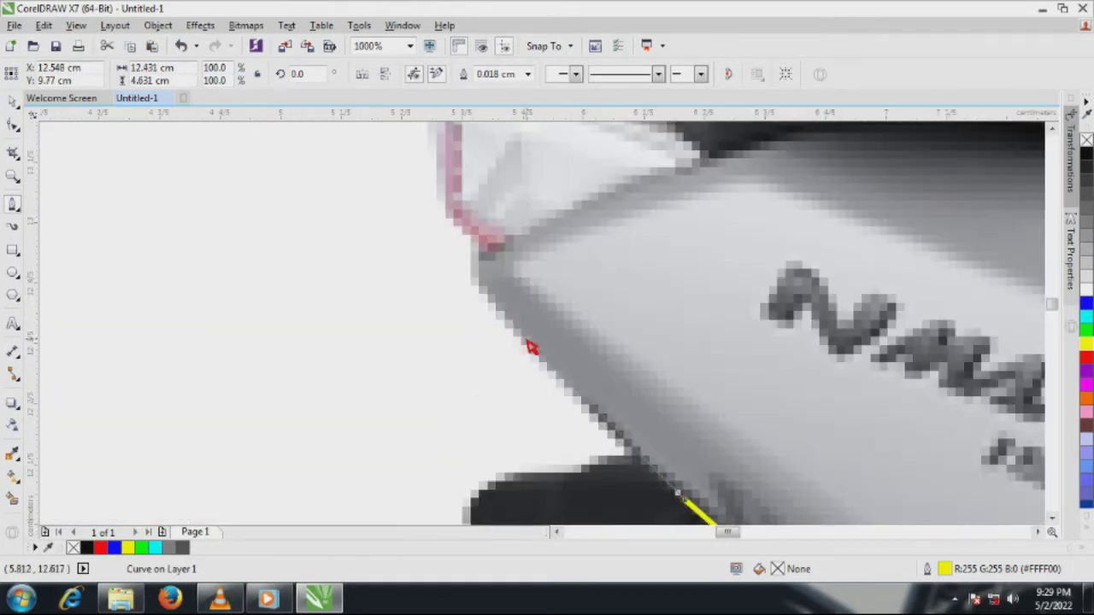
left_click(472, 277)
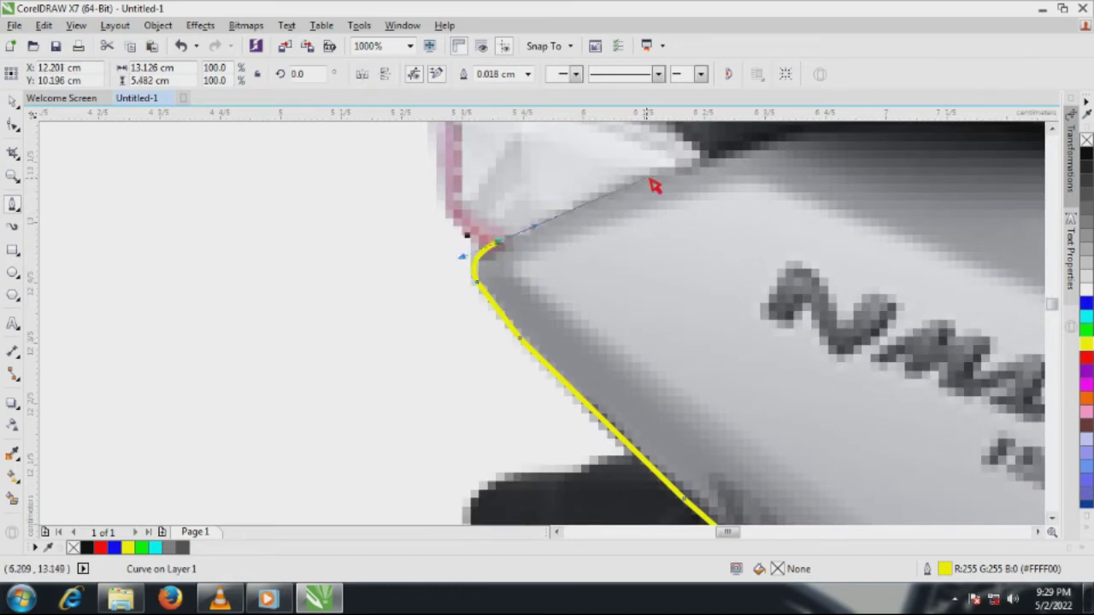
left_click(652, 183)
- Trace the tail panel's upper edge from the tail light to the seat with curved segments
scroll(652, 183, "down", 2)
scroll(471, 251, "up", 2)
left_click_drag(446, 252, 485, 251)
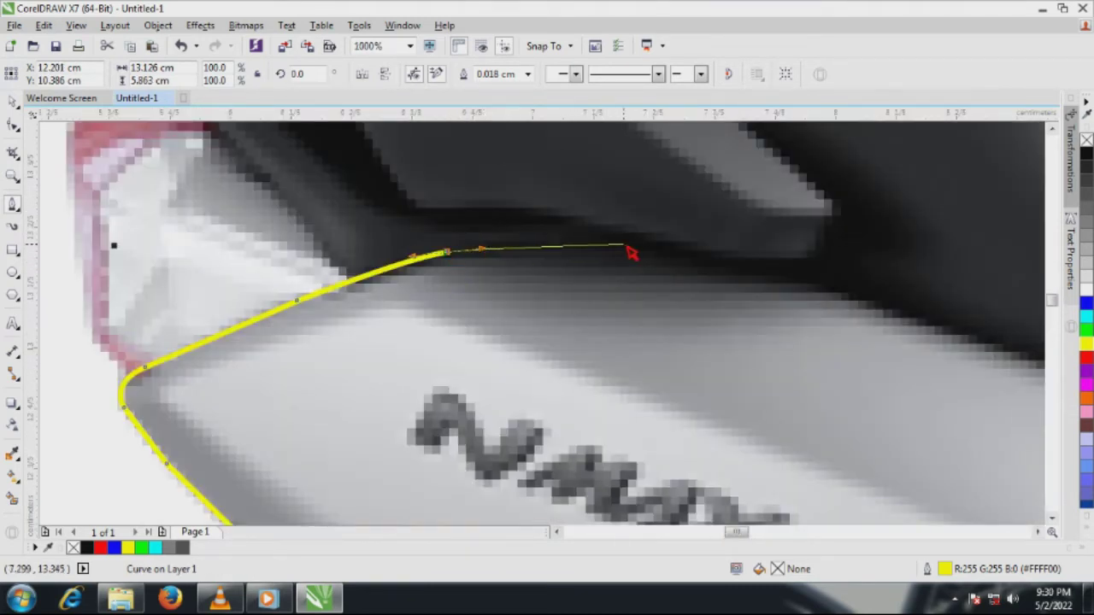
left_click(623, 243)
left_click_drag(817, 280, 858, 296)
scroll(385, 225, "down", 2)
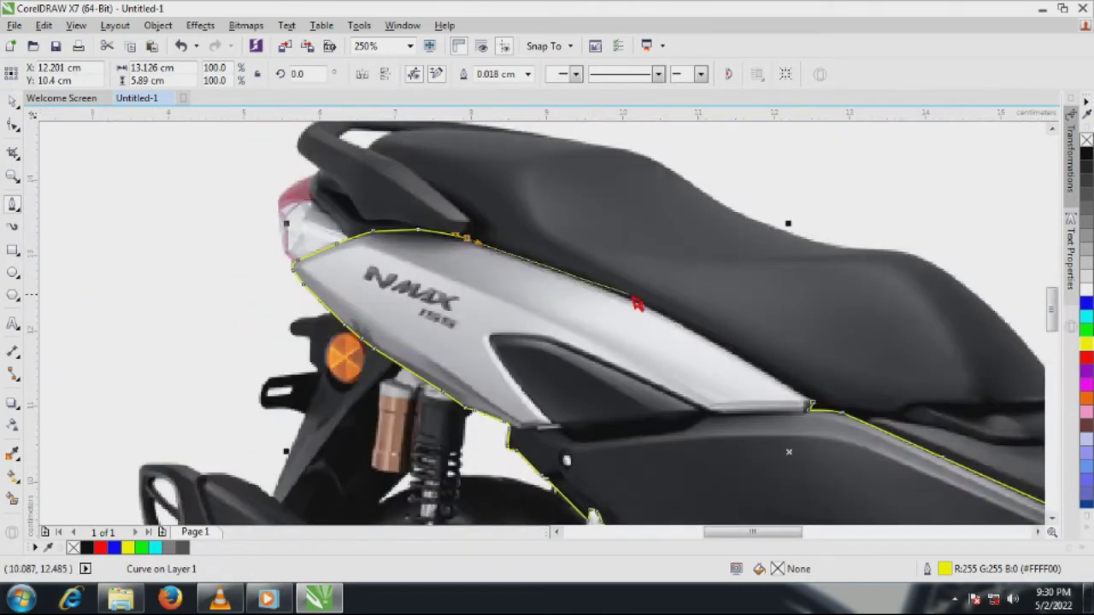
- Follow the edge below the seat and close the outline at its starting node, about 13.1 × 5.9 cm overall
scroll(635, 299, "up", 1)
left_click_drag(643, 305, 713, 340)
scroll(721, 350, "down", 2)
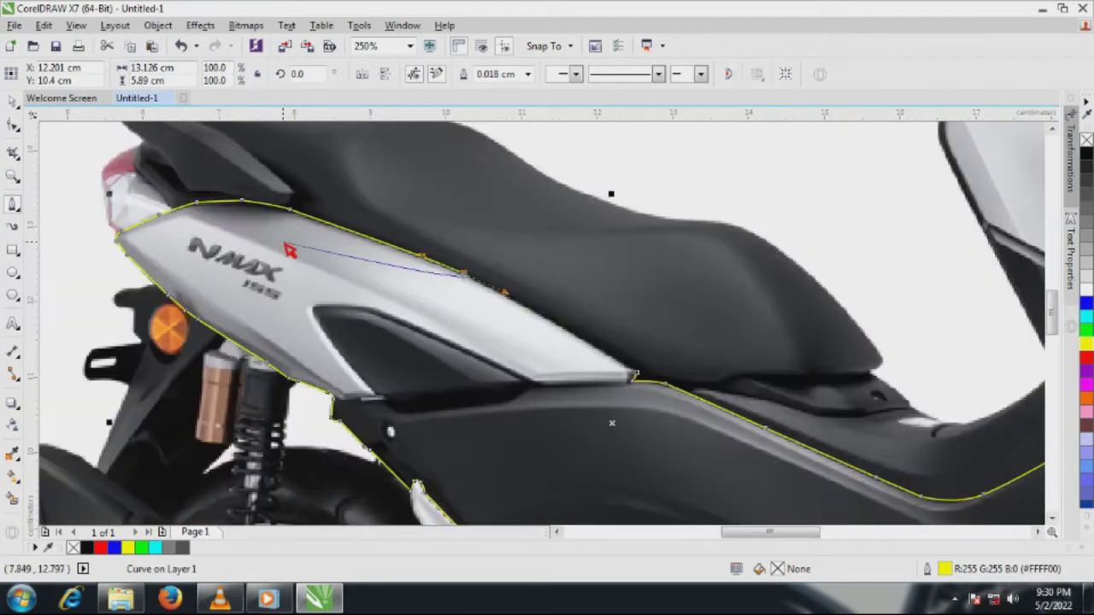
scroll(630, 379, "up", 2)
left_click(641, 378)
scroll(598, 380, "down", 2)
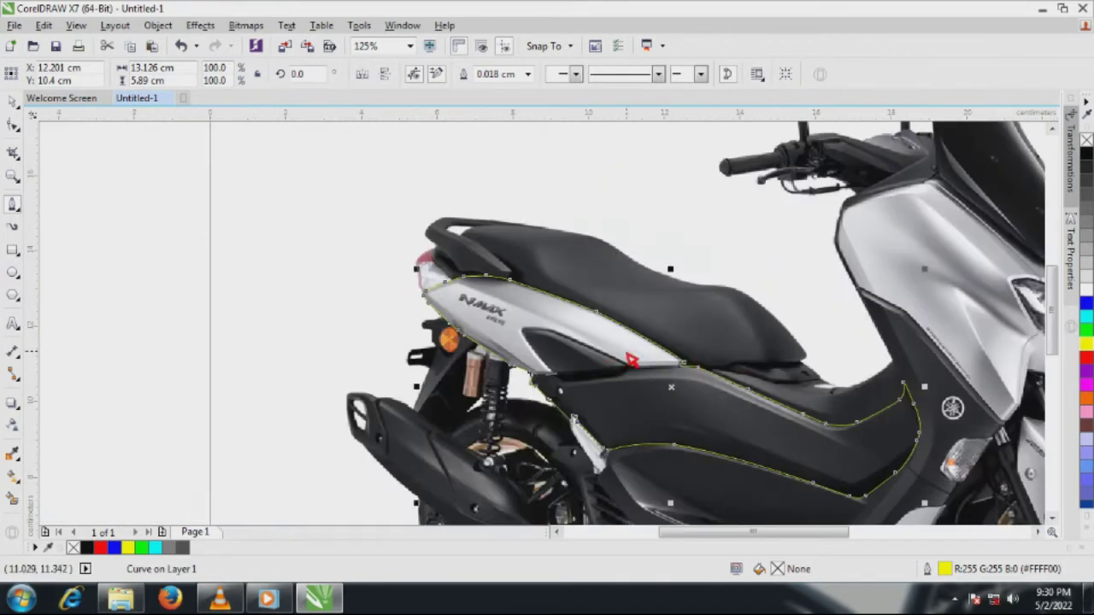
- Start an outline of the black triangular insert along its upper edge and around its rounded rear corner
scroll(572, 391, "up", 3)
left_click(564, 207)
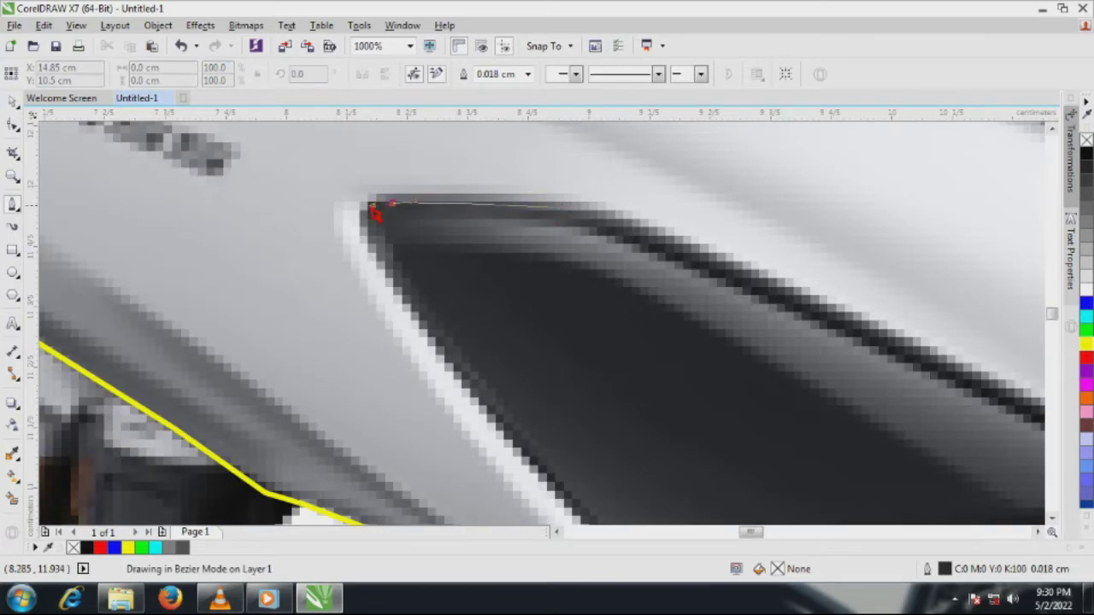
left_click(374, 211)
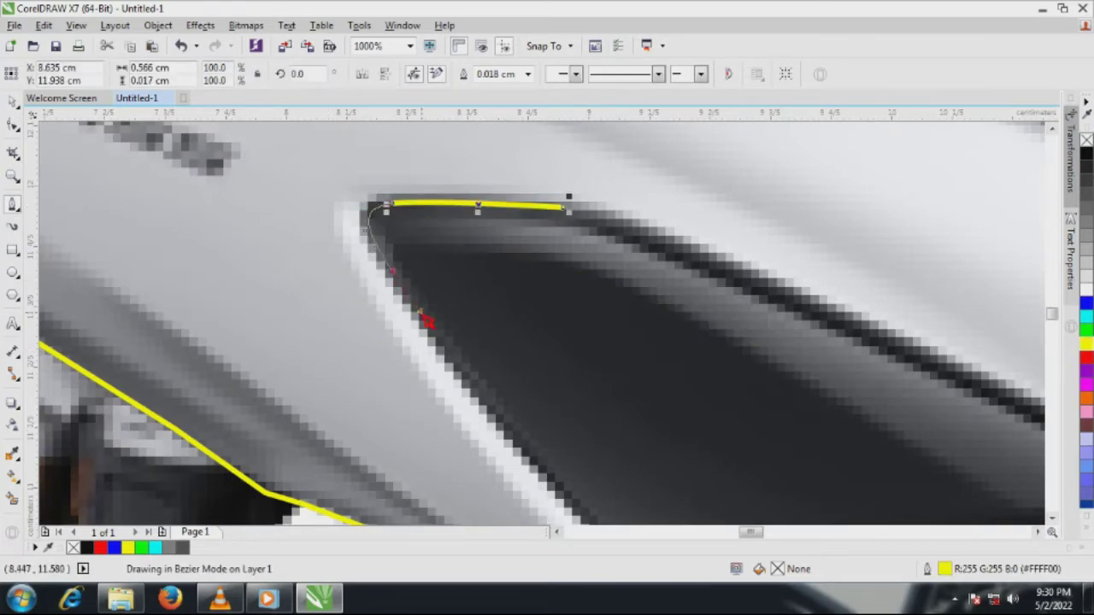
left_click_drag(421, 312, 422, 313)
- Trace the triangular insert's sloping rear edge down onto the black side cover, redrawing the last segment
left_click(557, 480)
scroll(319, 233, "down", 2)
scroll(398, 316, "up", 2)
key("ctrl+z")
scroll(501, 348, "down", 2)
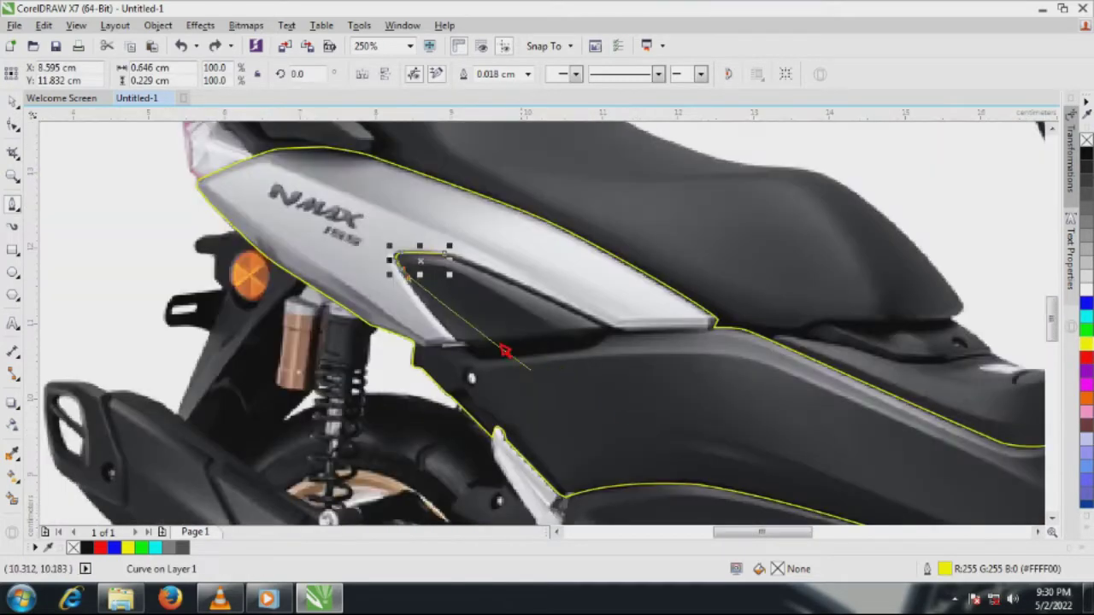
scroll(505, 351, "up", 2)
scroll(503, 399, "down", 1)
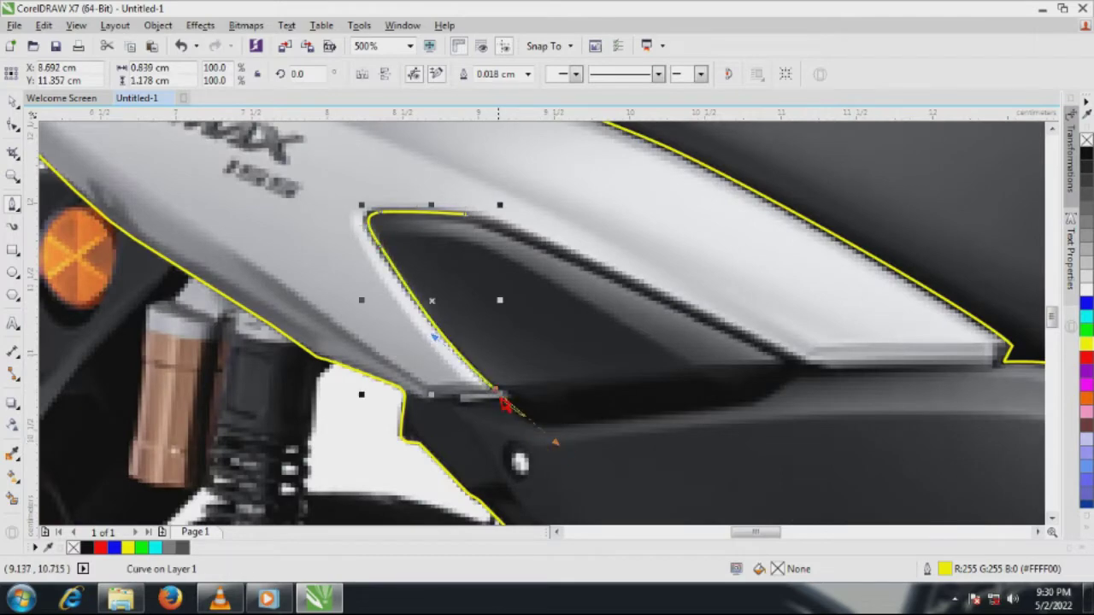
scroll(506, 405, "up", 1)
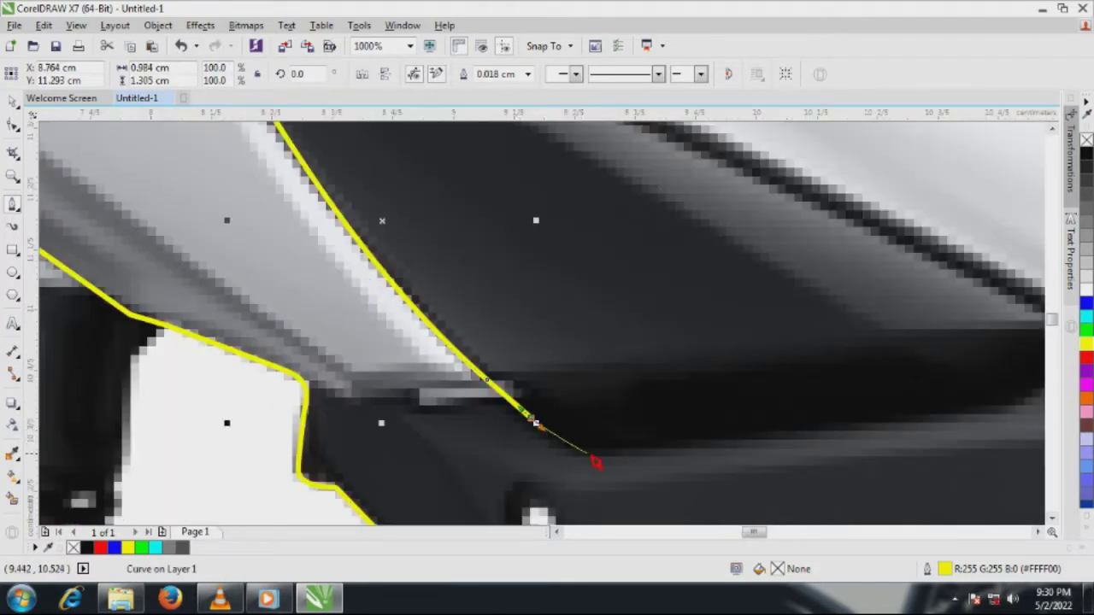
- Trace the triangular insert's lower edge forward and up to its front tip
left_click(598, 453)
scroll(427, 402, "down", 1)
left_click(691, 415)
scroll(718, 411, "up", 1)
left_click_drag(719, 384, 737, 370)
left_click(784, 337)
left_click(797, 327)
- Close the triangular insert's outline along its upper edge, about 2.9 × 1.4 cm overall
scroll(822, 405, "down", 1)
scroll(717, 312, "up", 1)
left_click(639, 310)
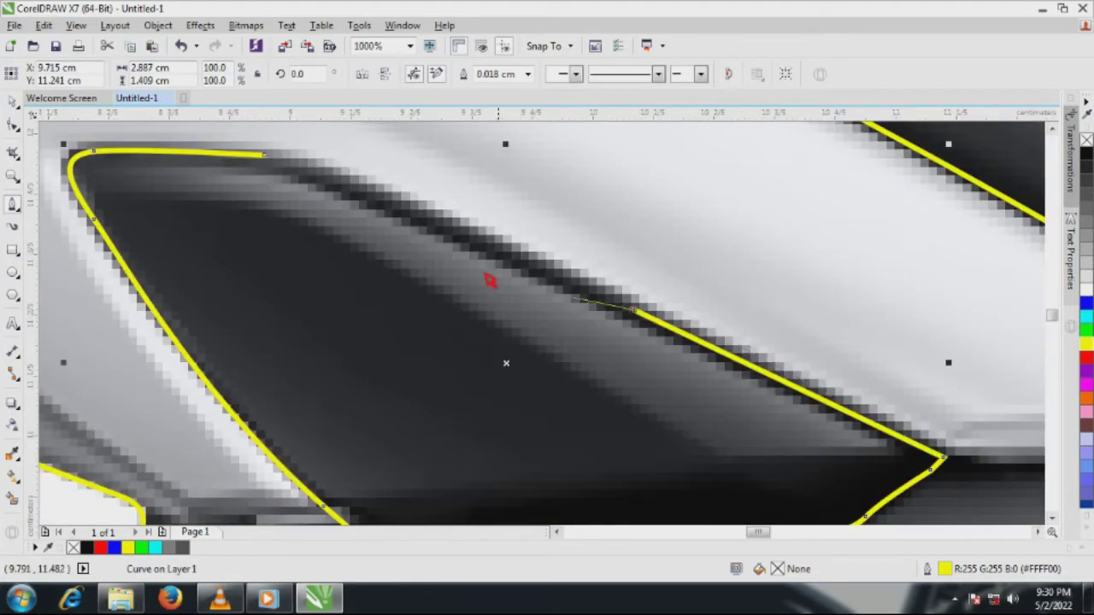
left_click(264, 154)
scroll(491, 303, "down", 3)
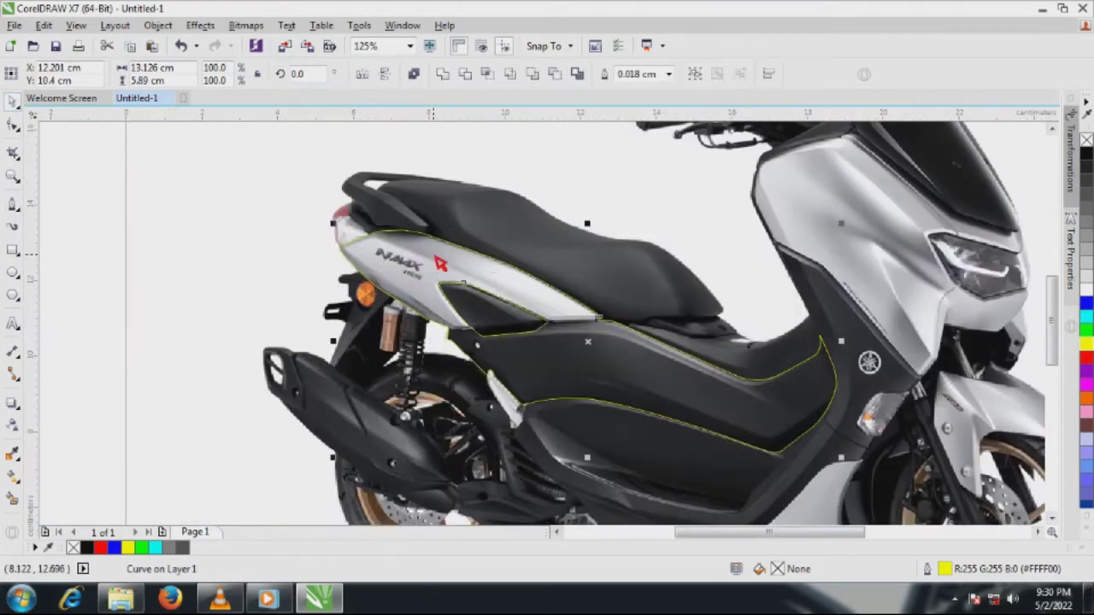
- Start a dividing line outside the tail panel's lower rear corner and draw it along the panel's bottom edge into the insert
scroll(478, 340, "up", 3)
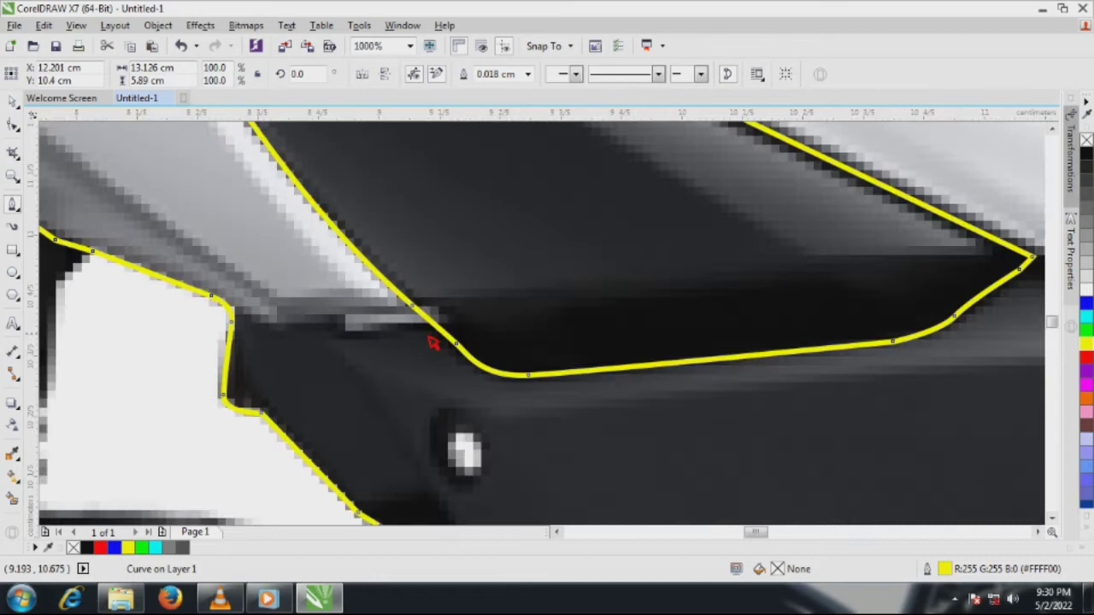
left_click(186, 321)
left_click(229, 312)
scroll(248, 318, "up", 1)
left_click_drag(295, 331, 305, 334)
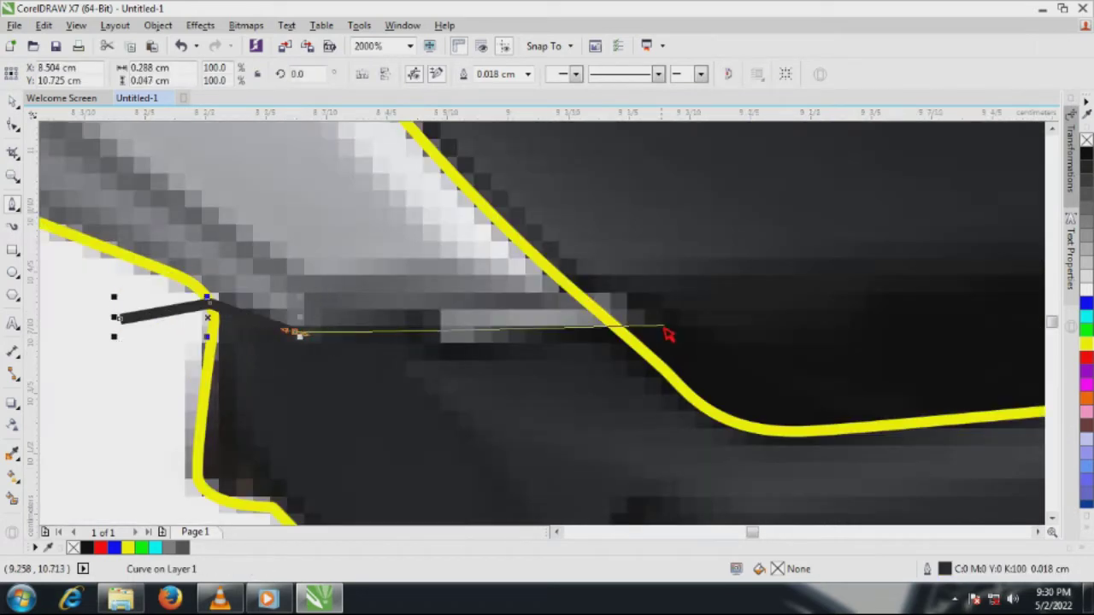
left_click(658, 325)
- Extend the dividing line across the triangular insert to its front tip, replacing the misplaced node, and color the line red
scroll(349, 346, "down", 2)
left_click(710, 308)
scroll(728, 311, "up", 1)
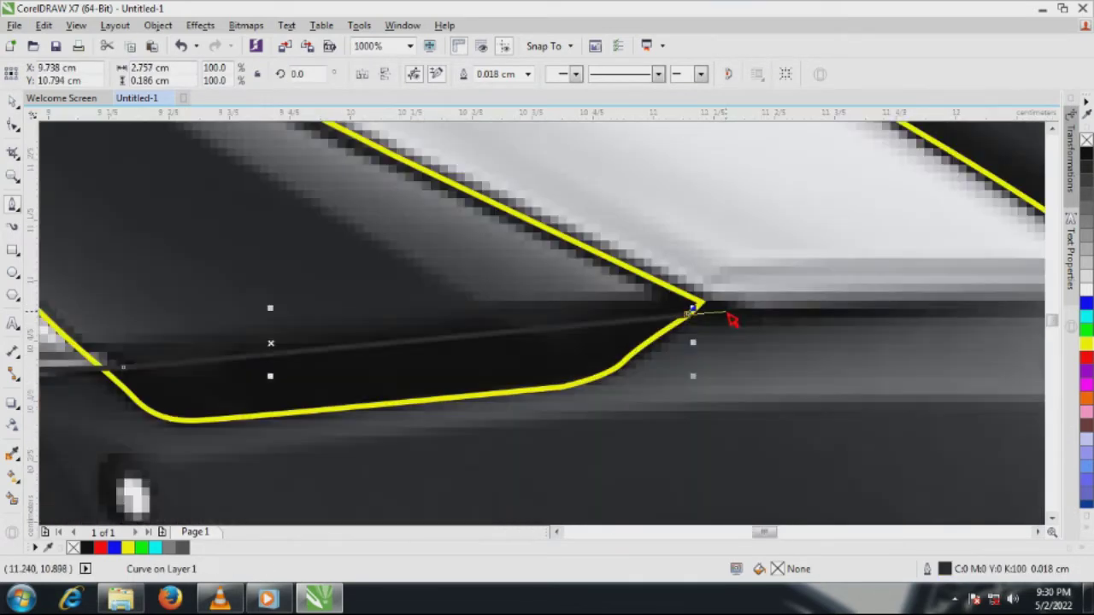
key("ctrl+z")
left_click(680, 303)
left_click(701, 301)
right_click(1086, 357)
- Continue the red line along the tail panel's bottom edge and end it beyond the large outline below the seat
scroll(753, 312, "down", 1)
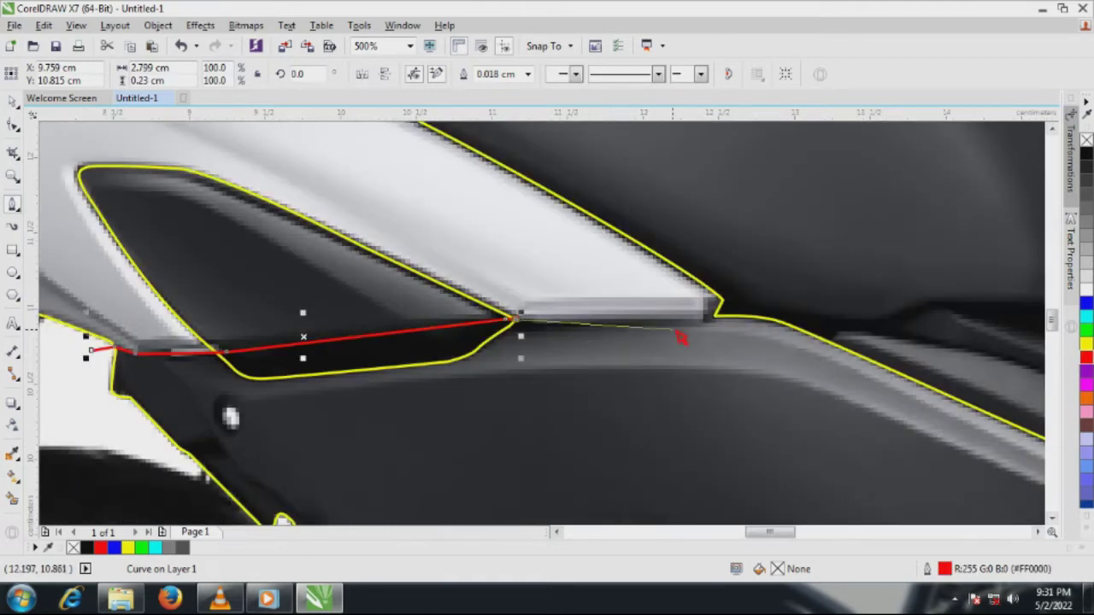
scroll(535, 321, "up", 1)
left_click_drag(544, 328, 575, 330)
scroll(401, 336, "down", 1)
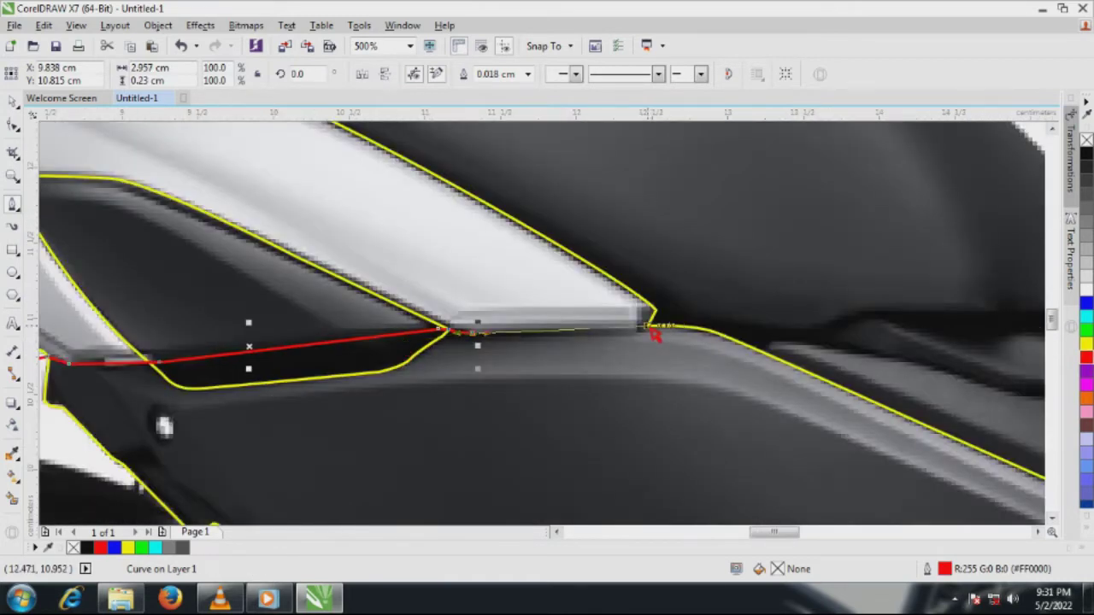
left_click(748, 299)
scroll(752, 295, "down", 1)
- Cut the large body outline along the red line and break the result apart into separate shapes
key("space")
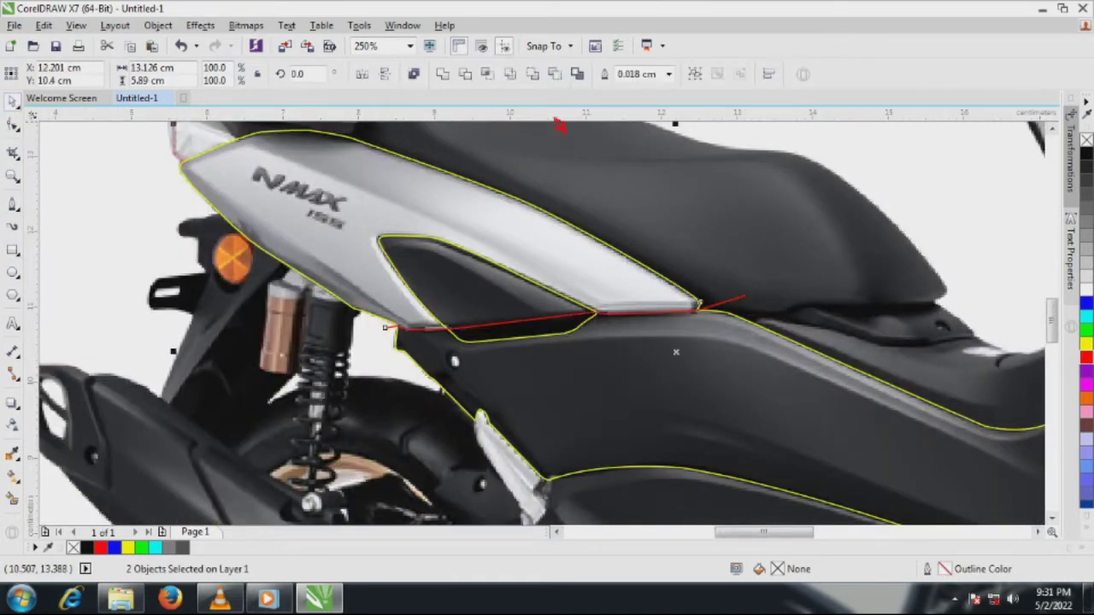
key("ctrl+l")
left_click(157, 25)
left_click(231, 195)
scroll(239, 305, "down", 1)
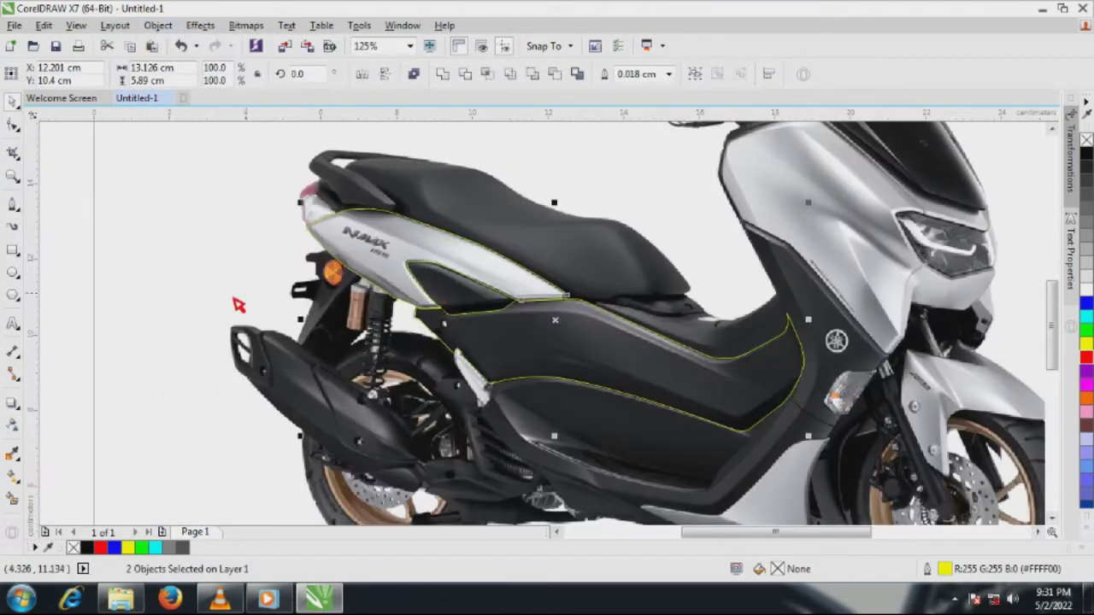
- Test the split by moving the tail panel and side cover shapes apart, and undo both moves
left_click(235, 301)
left_click_drag(394, 262, 394, 219)
left_click_drag(546, 359, 548, 404)
key("ctrl+z")
key("ctrl+z")
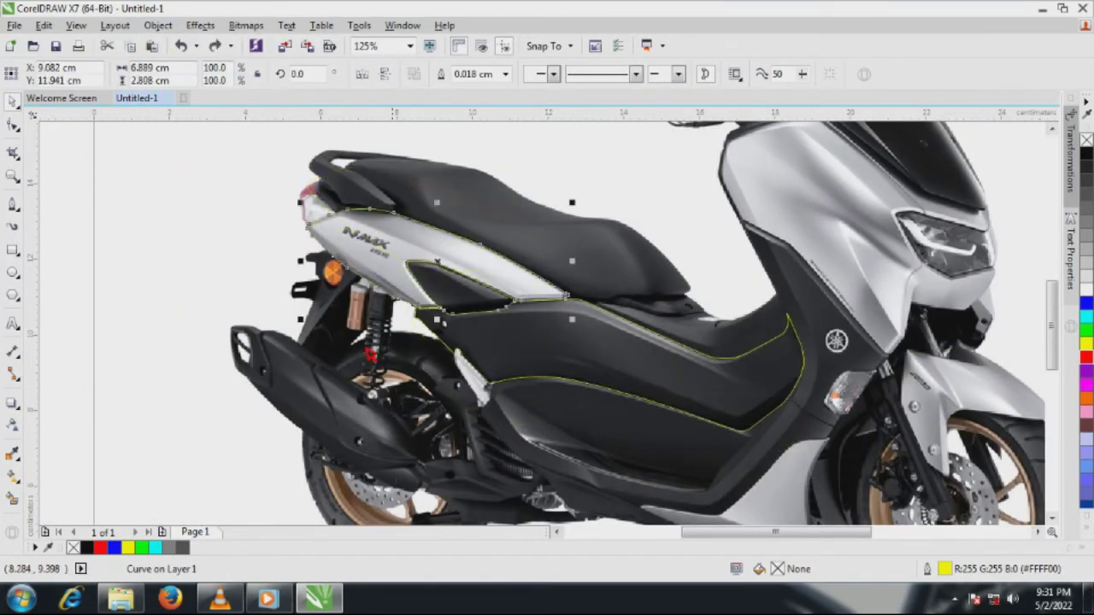
- Try to trim the side cover shape with the triangular insert's outline, and undo the trim
left_click(117, 284)
left_click(502, 274)
left_click(516, 339, "shift")
left_click(466, 76)
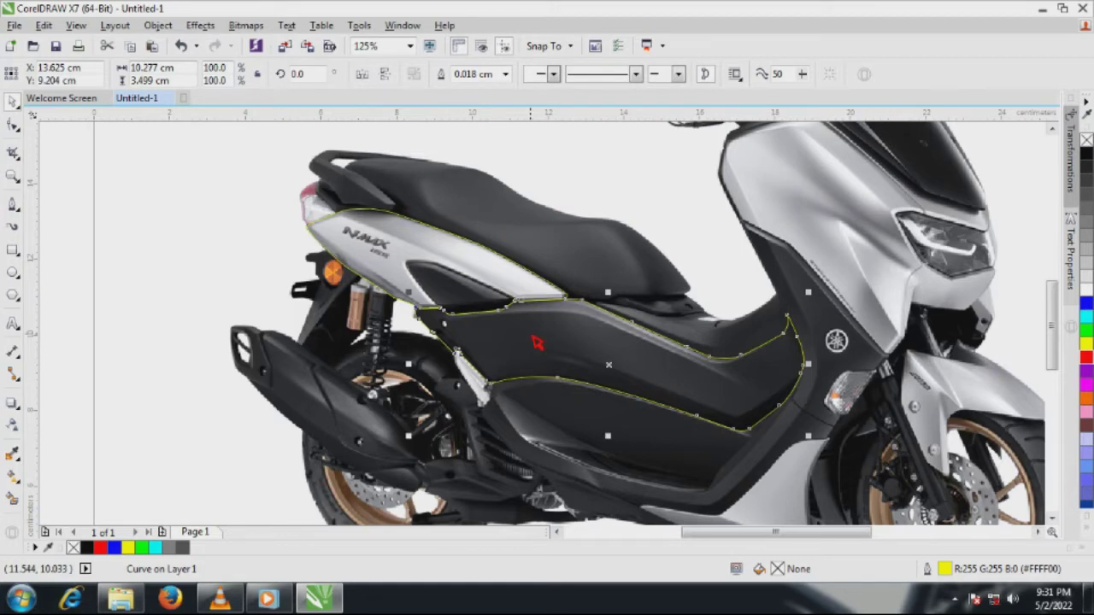
key("ctrl+z")
- Check the shapes around the triangular insert by selecting and moving one, and undo the move
left_click(295, 320)
left_click(373, 242)
double_click(510, 327)
scroll(461, 302, "up", 1)
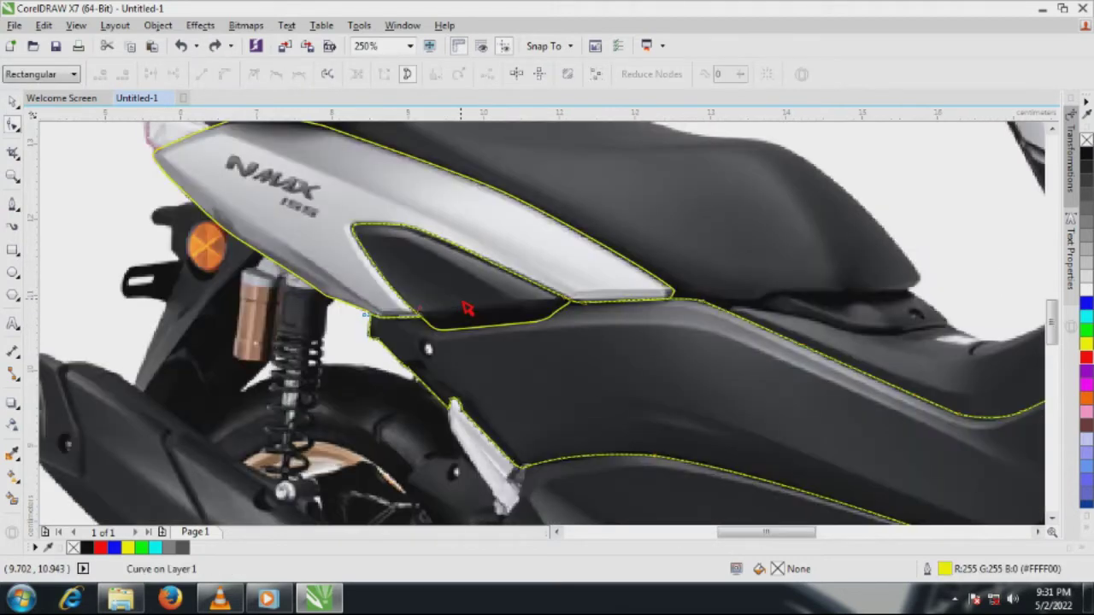
left_click(12, 103)
left_click(465, 288)
left_click(346, 346)
left_click(457, 292)
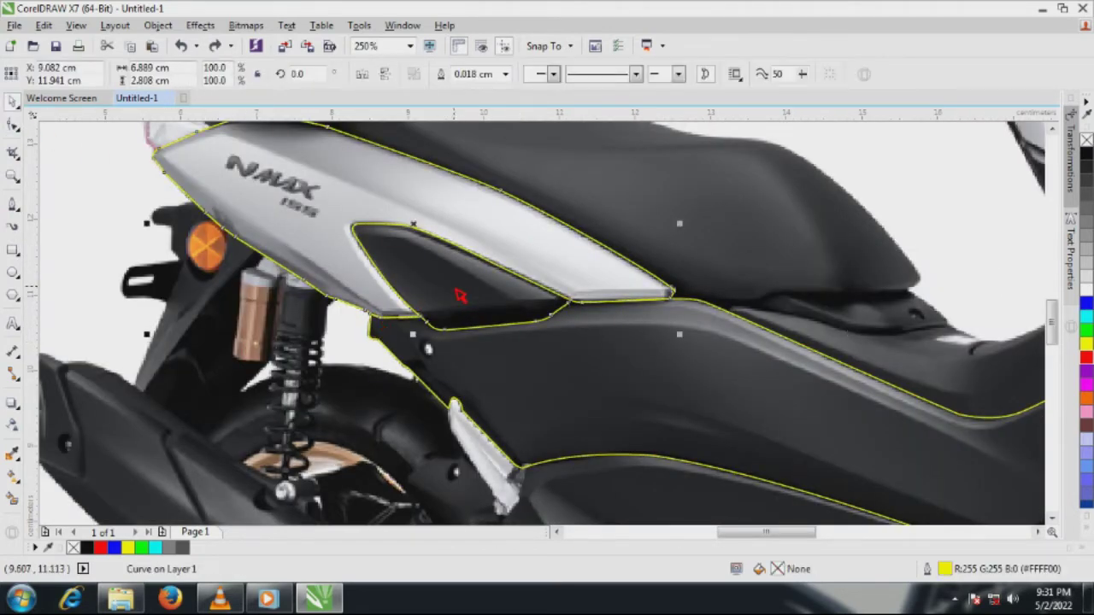
left_click_drag(460, 294, 472, 240)
key("ctrl+z")
left_click(567, 293)
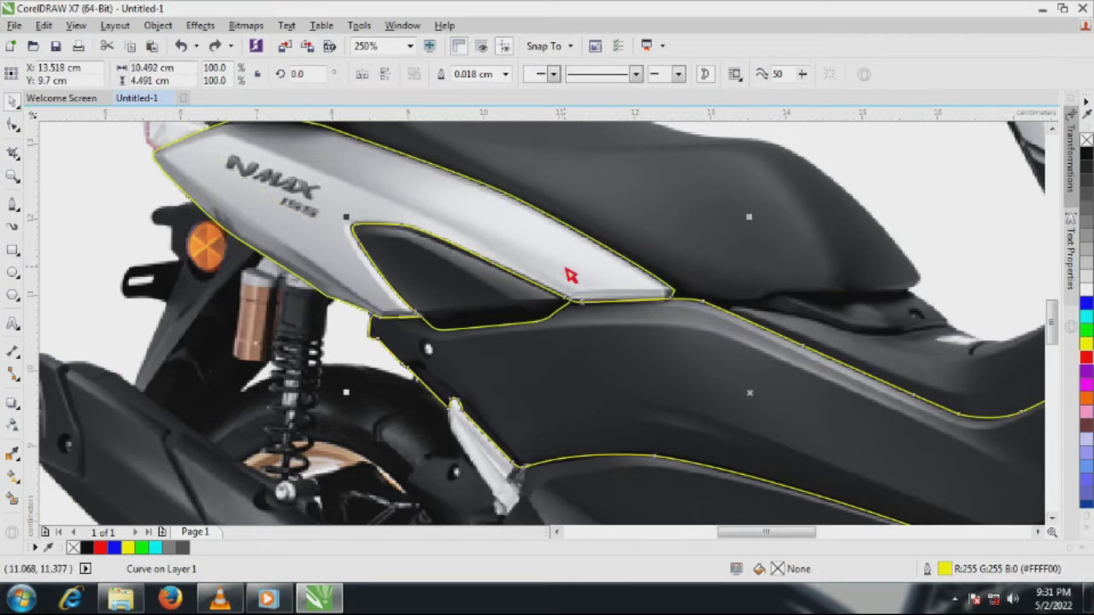
- Create a separate gray shape of the triangular insert with Smart Fill
left_click(12, 499)
left_click(455, 290)
left_click(12, 102)
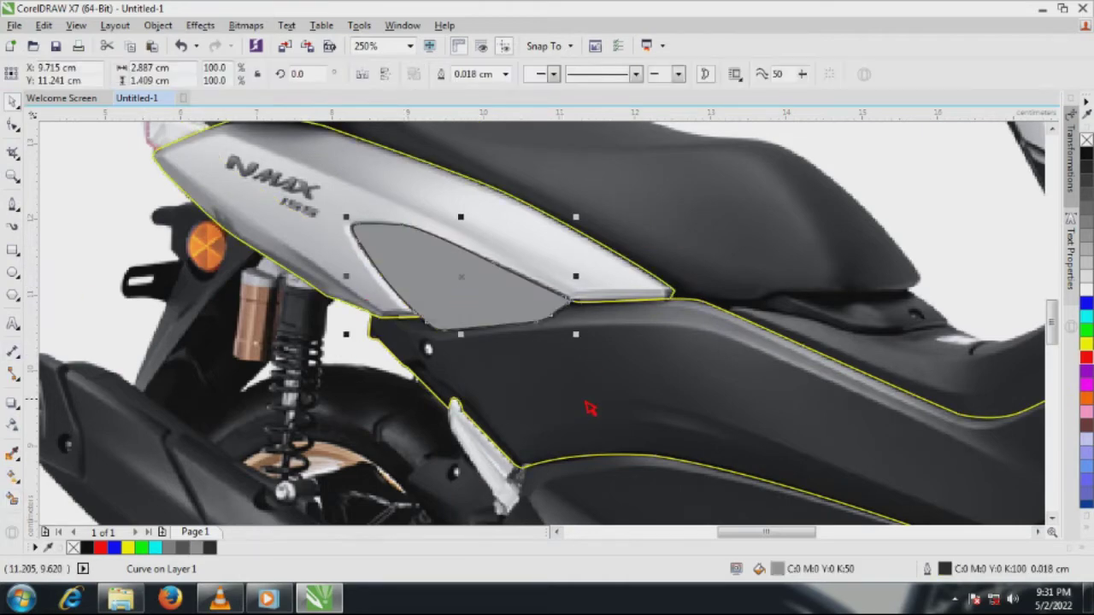
- Trim the side cover and the tail panel shapes with the filled triangular shape, and undo a test move of the cover
left_click(587, 405, "shift")
left_click(467, 75)
left_click(491, 282)
left_click(532, 235, "shift")
left_click(554, 75)
scroll(374, 296, "down", 1)
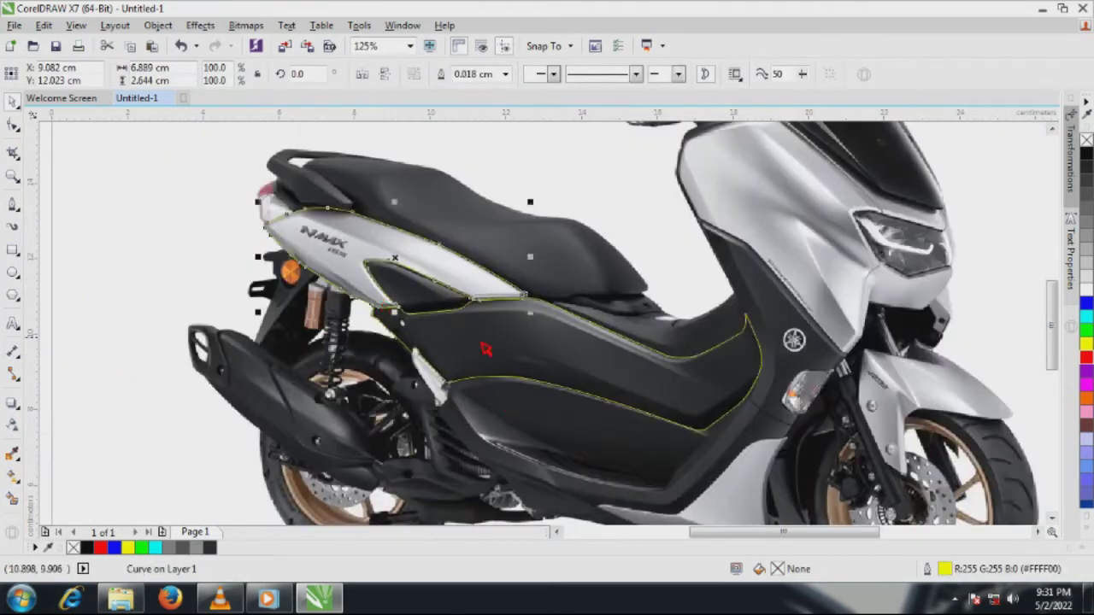
left_click_drag(501, 353, 501, 403)
key("ctrl+z")
- Begin a Pen outline at the rear tip of the silver lower panel, trace its upper edge, and colour the outline yellow
scroll(434, 301, "down", 1)
left_click(857, 355)
left_click(13, 207)
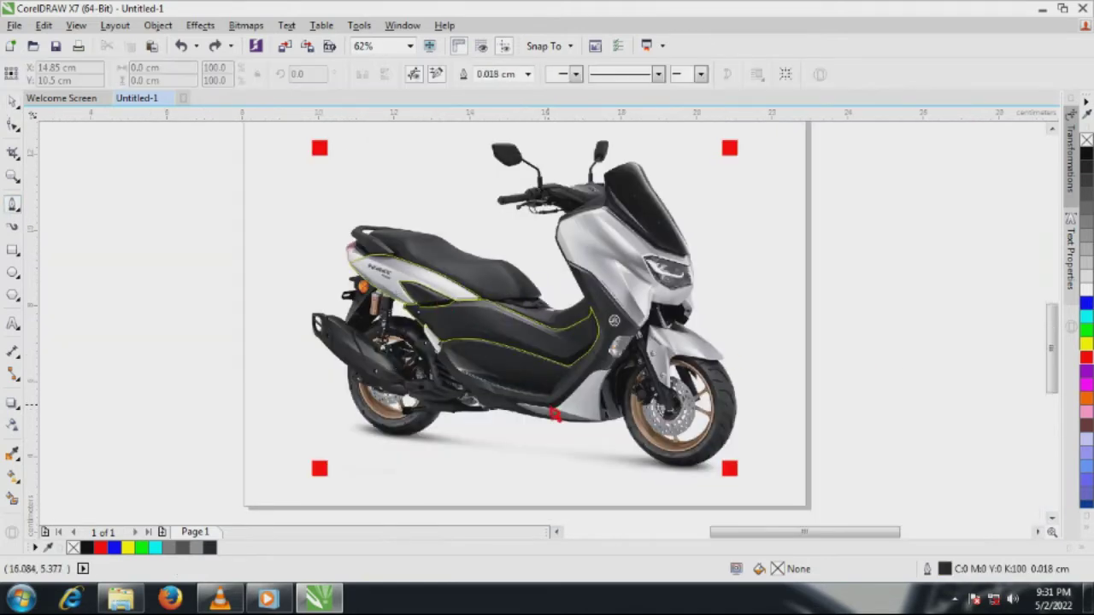
scroll(550, 406, "up", 3)
scroll(309, 410, "up", 2)
left_click(295, 393)
left_click_drag(356, 367, 397, 374)
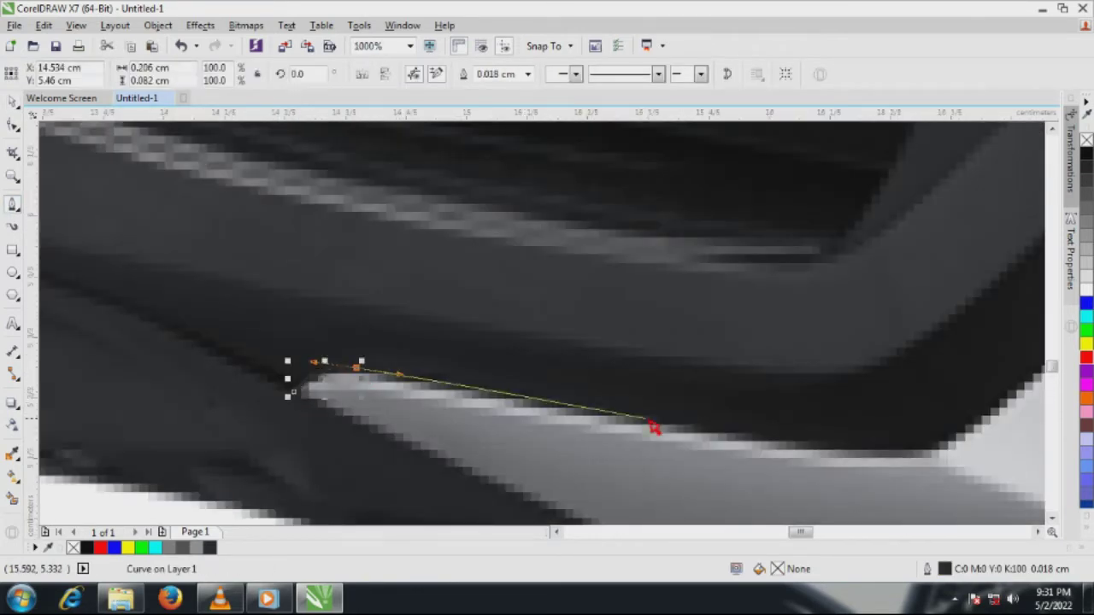
left_click(671, 425)
scroll(672, 425, "down", 1)
right_click(1086, 344)
scroll(643, 419, "up", 1)
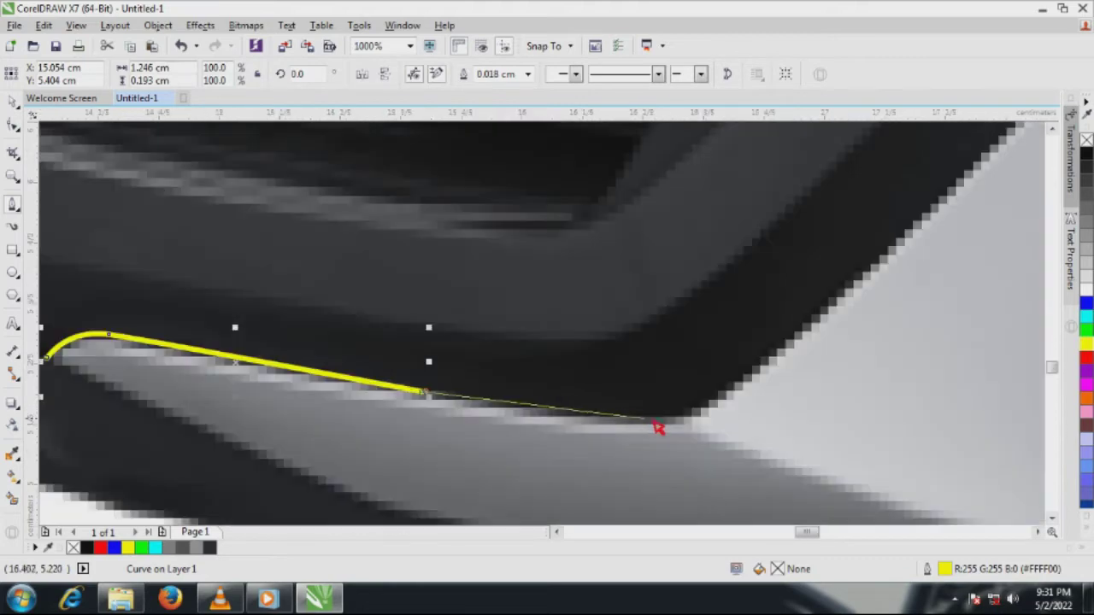
- Continue the lower panel's outline around the inner bend and up its long diagonal edge
left_click_drag(680, 417, 790, 416)
left_click(682, 418, "alt")
scroll(385, 441, "down", 1)
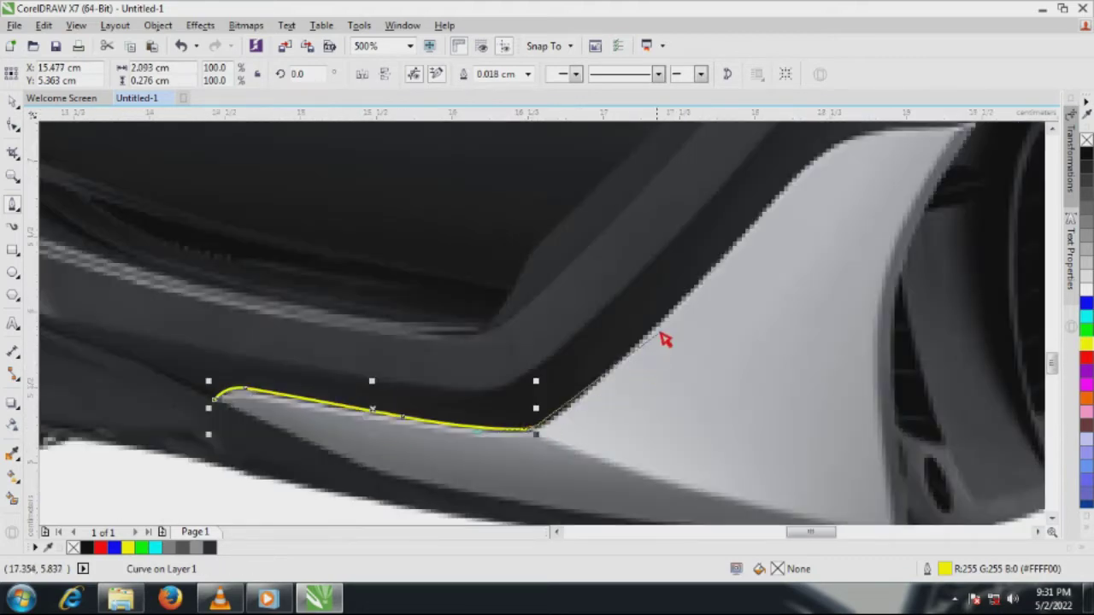
left_click_drag(680, 302, 770, 208)
left_click(681, 302, "alt")
scroll(627, 398, "down", 1)
scroll(982, 125, "up", 1)
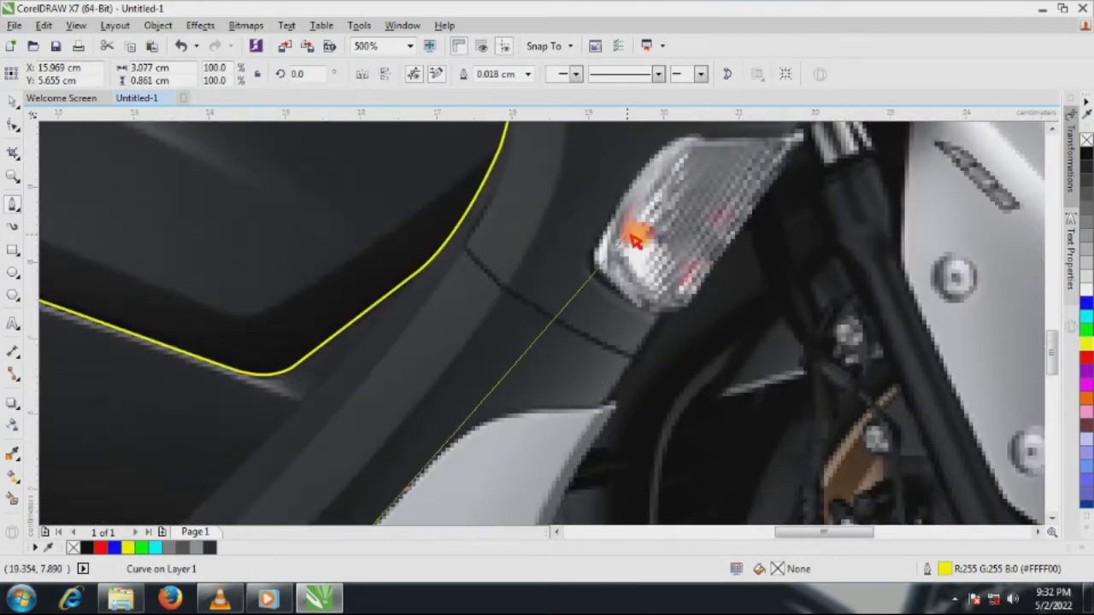
- Trace the lower panel's short top edge and round its pointed upper front corner
scroll(627, 226, "down", 1)
scroll(527, 374, "up", 1)
left_click_drag(606, 272, 659, 256)
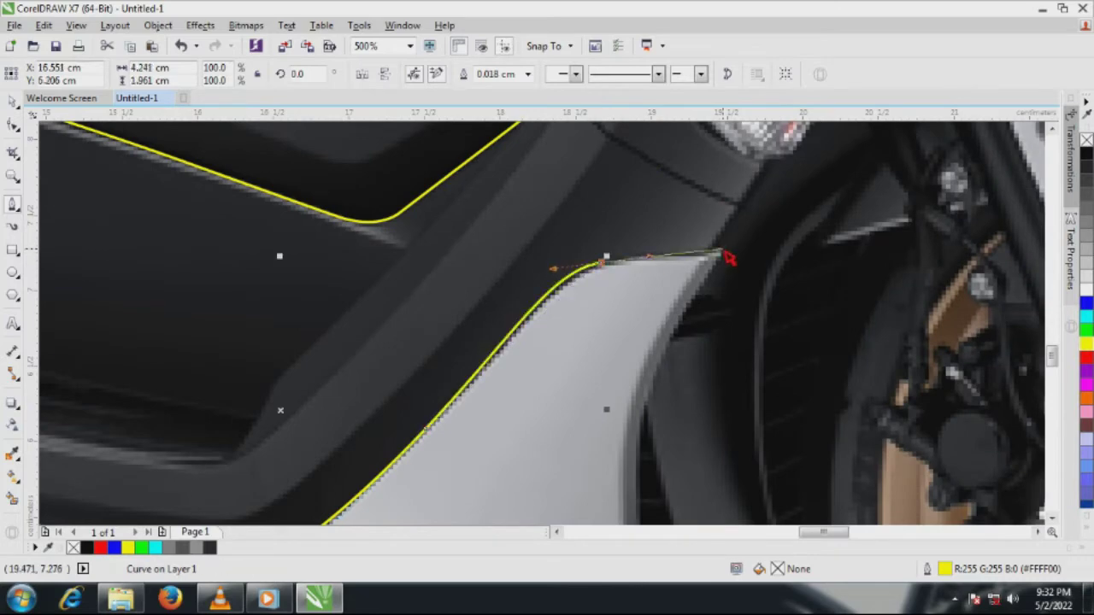
scroll(726, 254, "up", 2)
left_click_drag(706, 299, 688, 322)
left_click(622, 435)
scroll(620, 267, "down", 2)
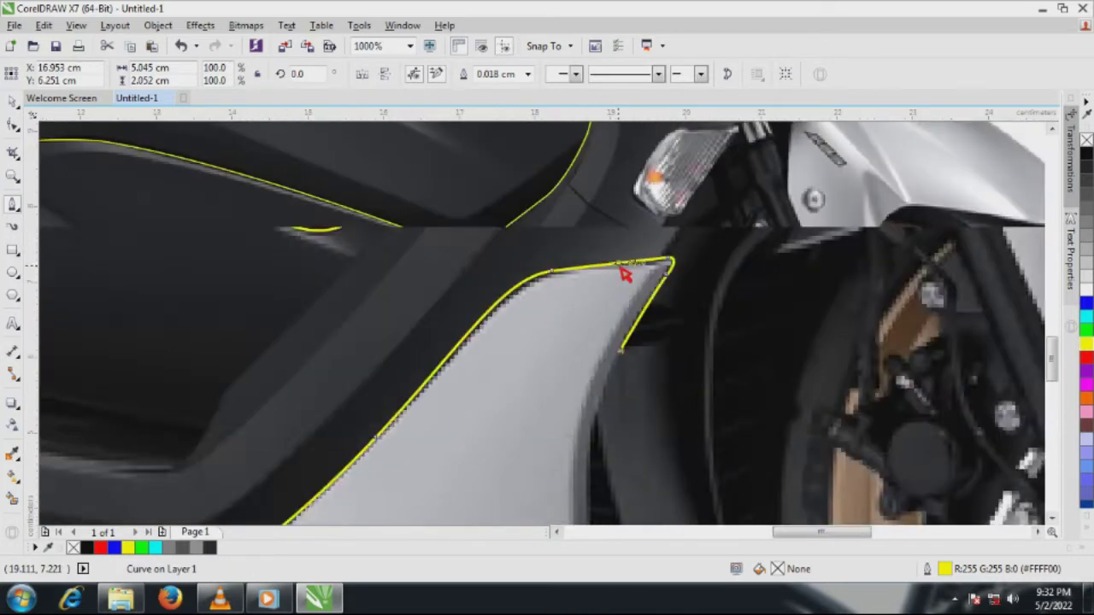
- Trace the lower panel's front edge down beside the wheel and around its bottom corner
scroll(609, 342, "up", 2)
left_click_drag(601, 403, 600, 464)
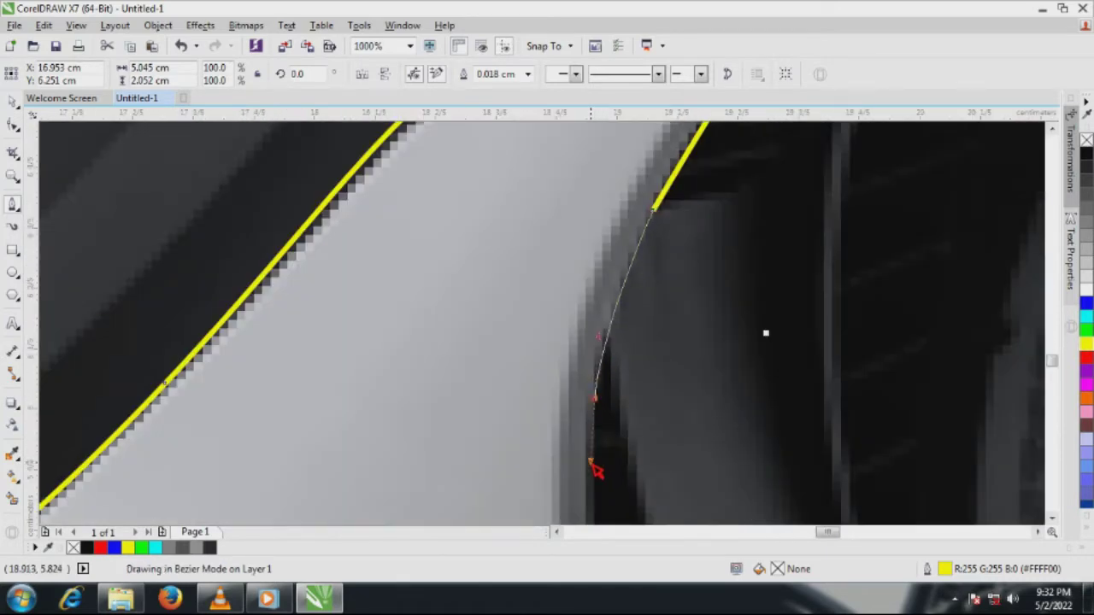
scroll(592, 464, "down", 2)
scroll(548, 385, "up", 2)
left_click_drag(564, 386, 574, 459)
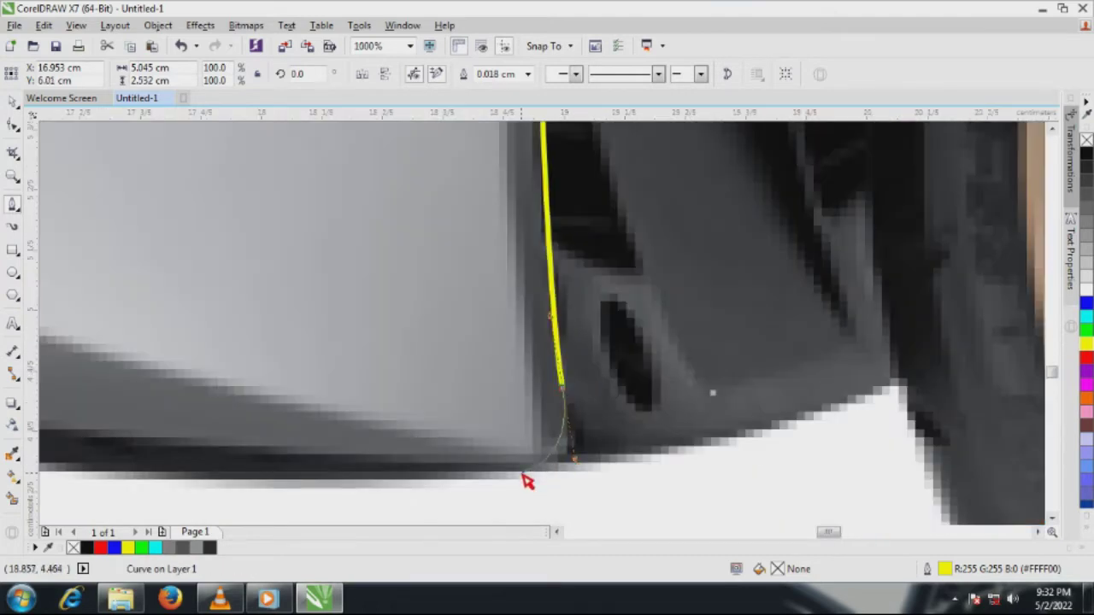
left_click(520, 471)
- Trace the lower panel's bottom edge back to the rear tip and close the outline
scroll(687, 457, "up", 1)
scroll(862, 383, "down", 3)
scroll(637, 381, "up", 1)
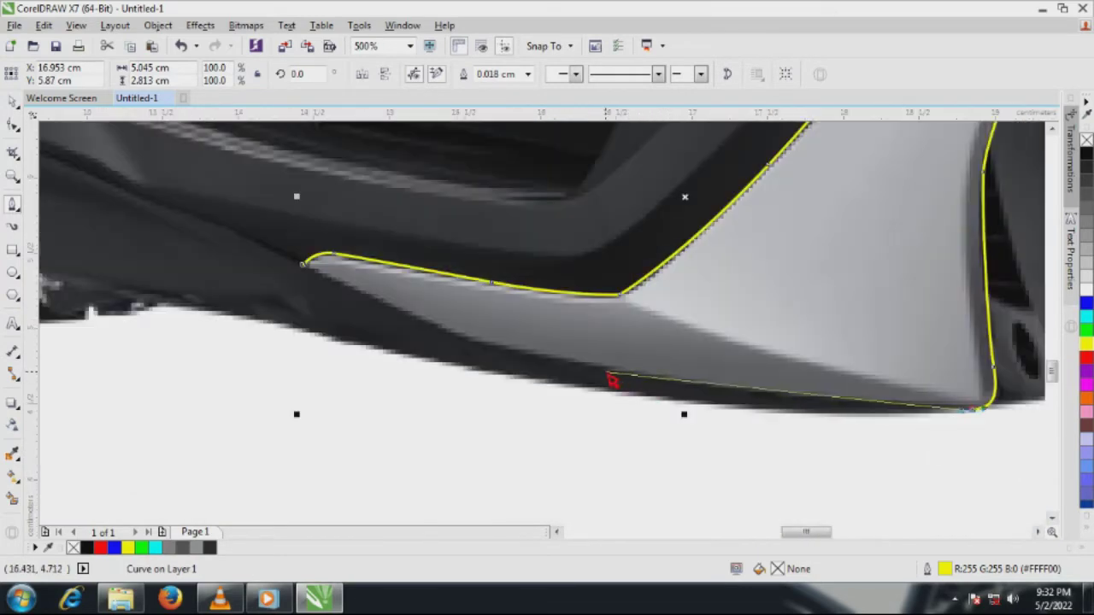
left_click_drag(608, 374, 535, 364)
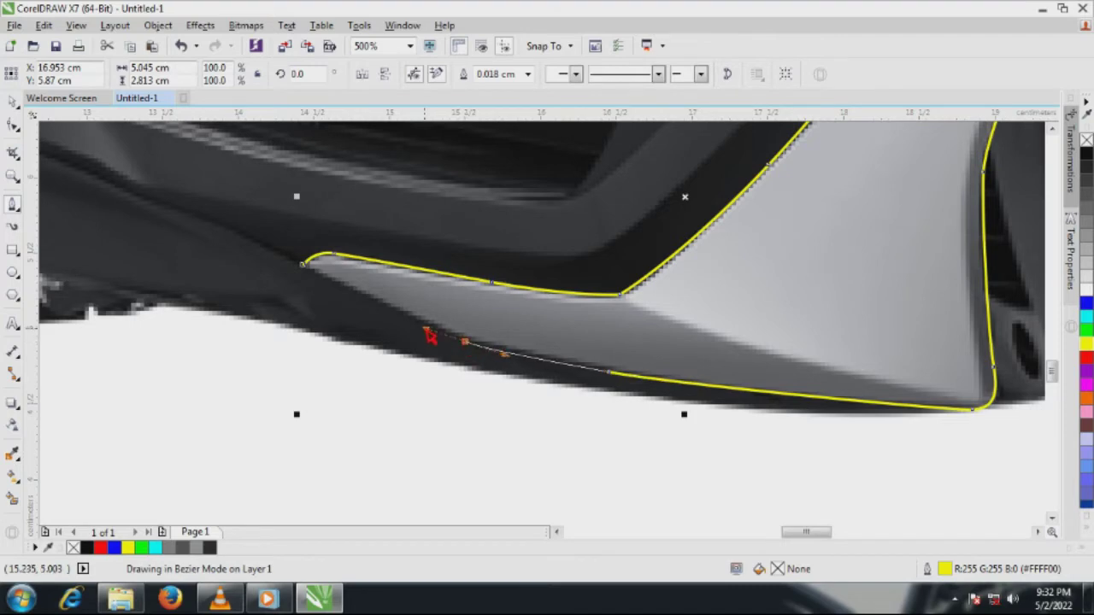
left_click(310, 283)
scroll(311, 286, "down", 3)
- Begin a new Pen outline at the front fender's upper rear corner, trace down its rear edge, and colour it yellow
scroll(511, 412, "up", 3)
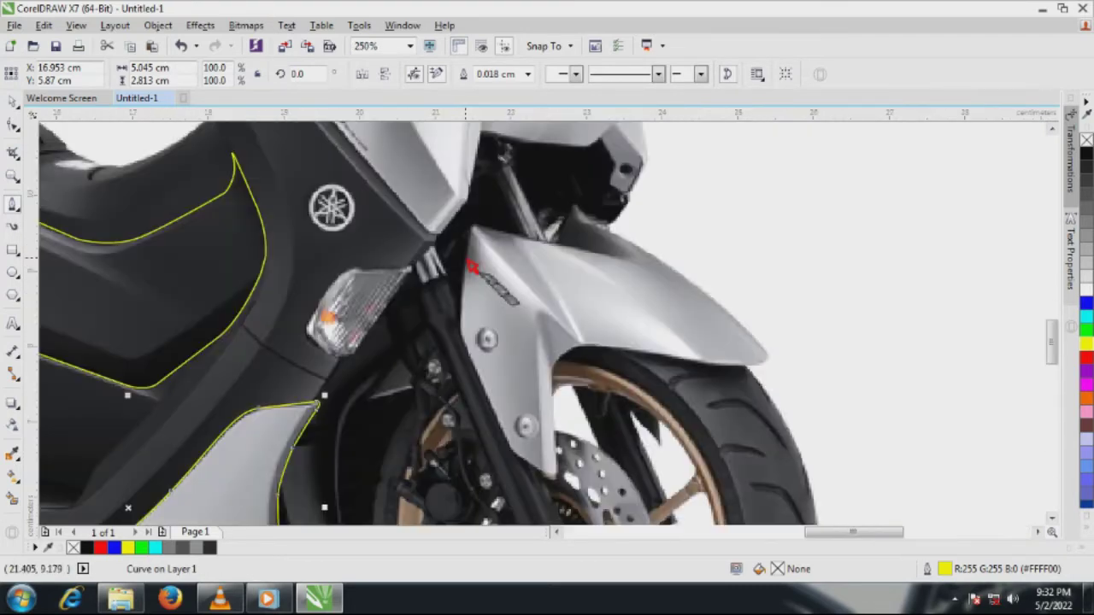
left_click(475, 214)
left_click_drag(450, 346, 457, 389)
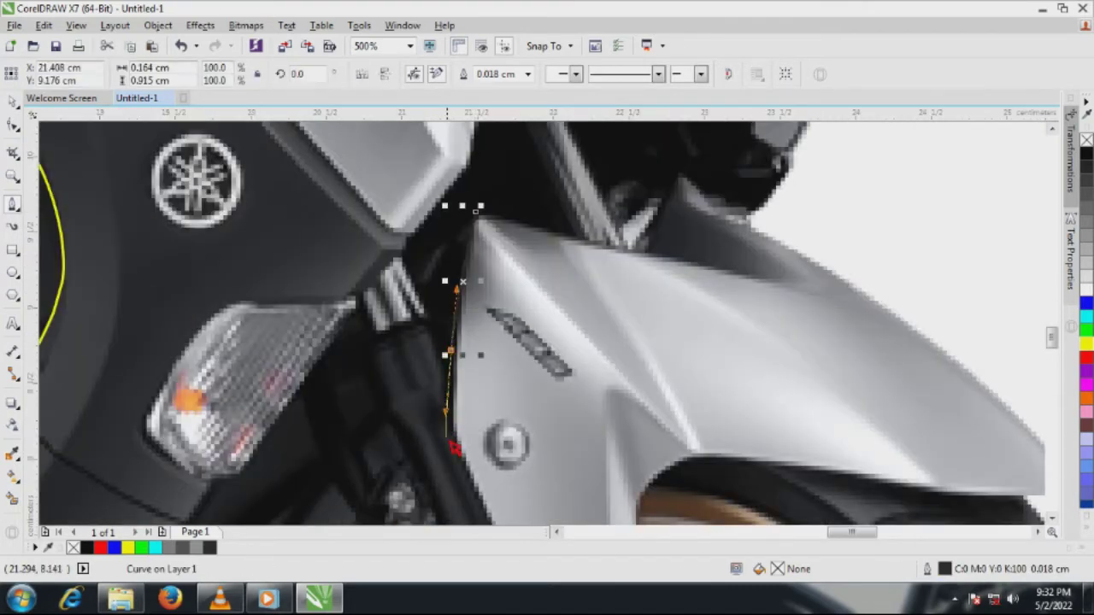
left_click_drag(454, 444, 459, 459)
right_click(1086, 345)
scroll(502, 401, "down", 1)
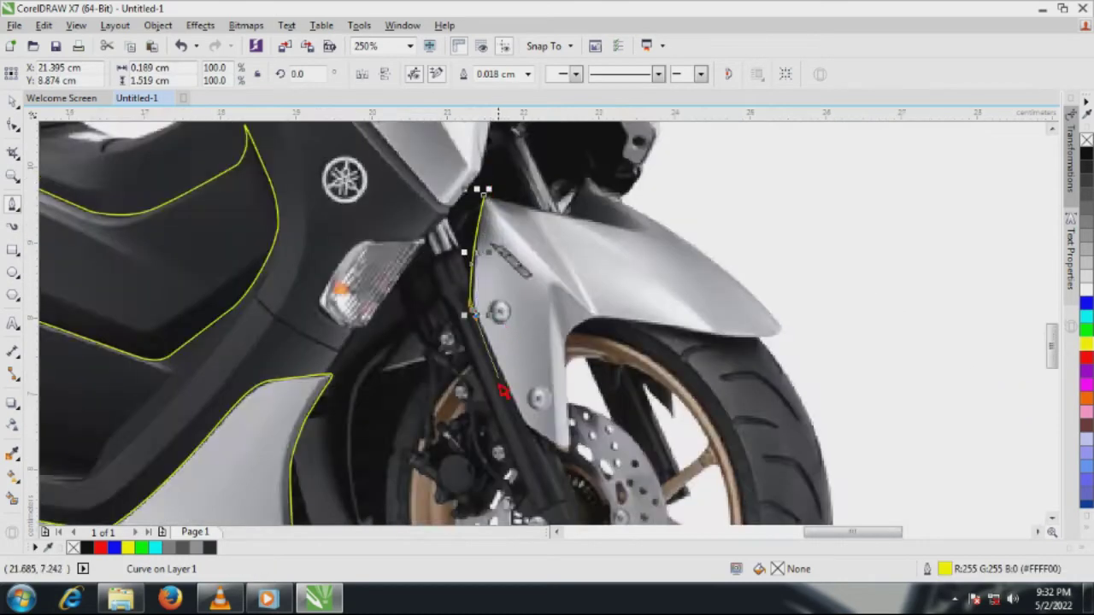
- Continue the fender's outline down along the fork and around its narrow lower tip
scroll(502, 389, "up", 1)
left_click(556, 467)
scroll(556, 467, "down", 1)
scroll(497, 346, "up", 2)
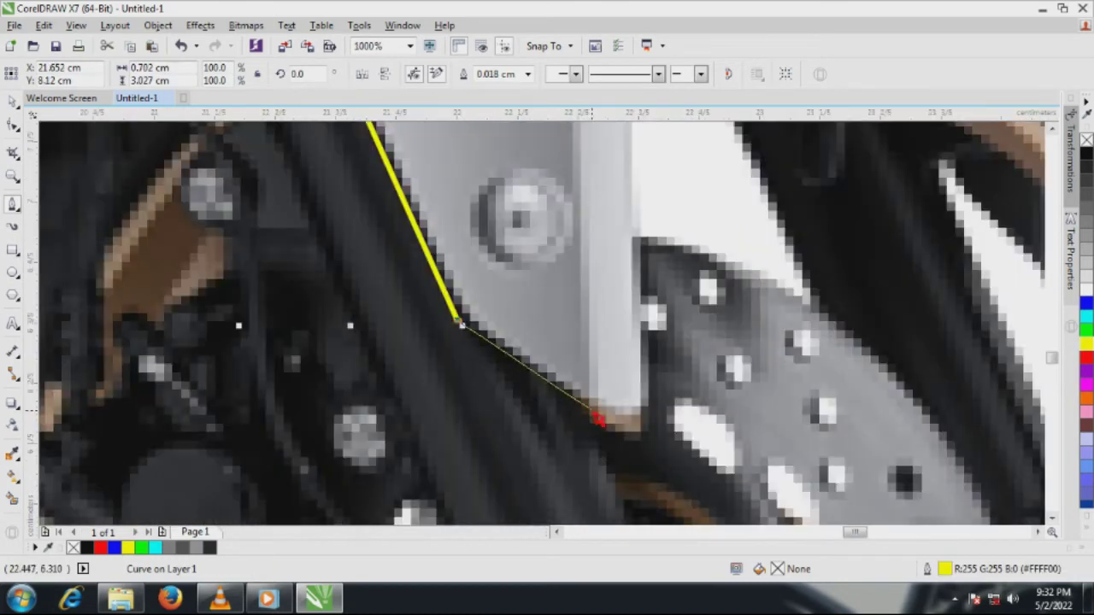
left_click(594, 414)
left_click(641, 428)
left_click(643, 334)
left_click(639, 250)
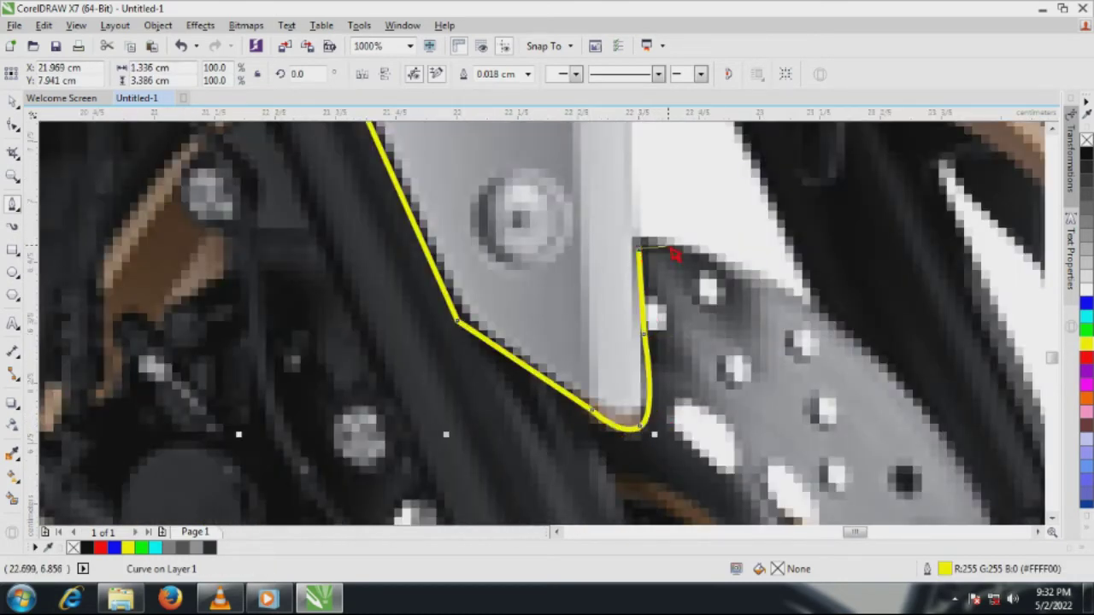
- Trace the fender's inner edge up from the lower tip and around the start of the wheel arch
scroll(728, 350, "down", 3)
scroll(690, 280, "up", 4)
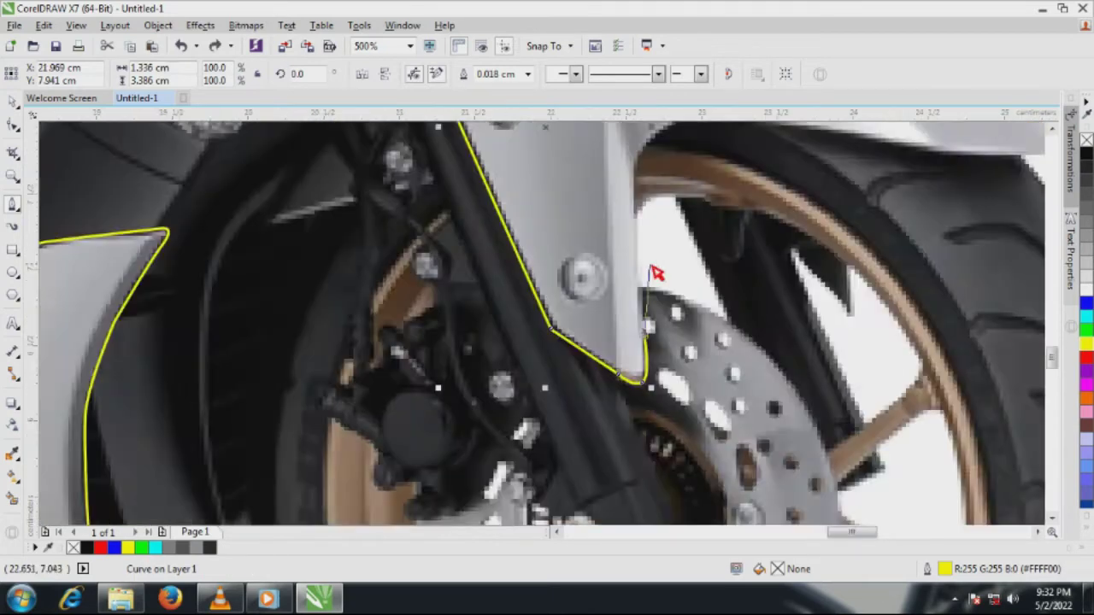
scroll(641, 265, "down", 2)
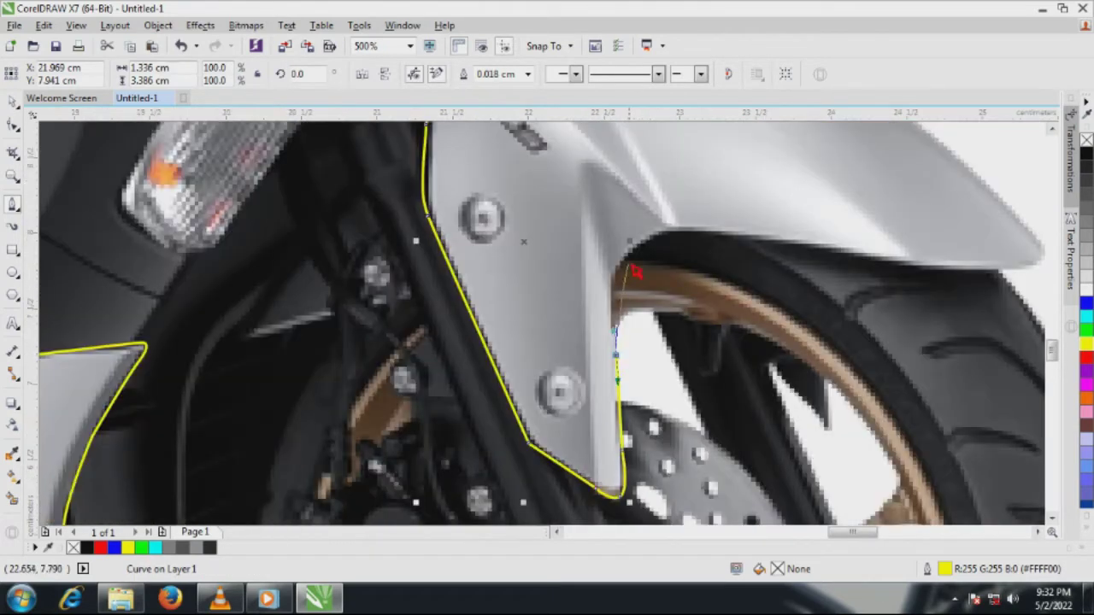
left_click_drag(673, 224, 756, 245)
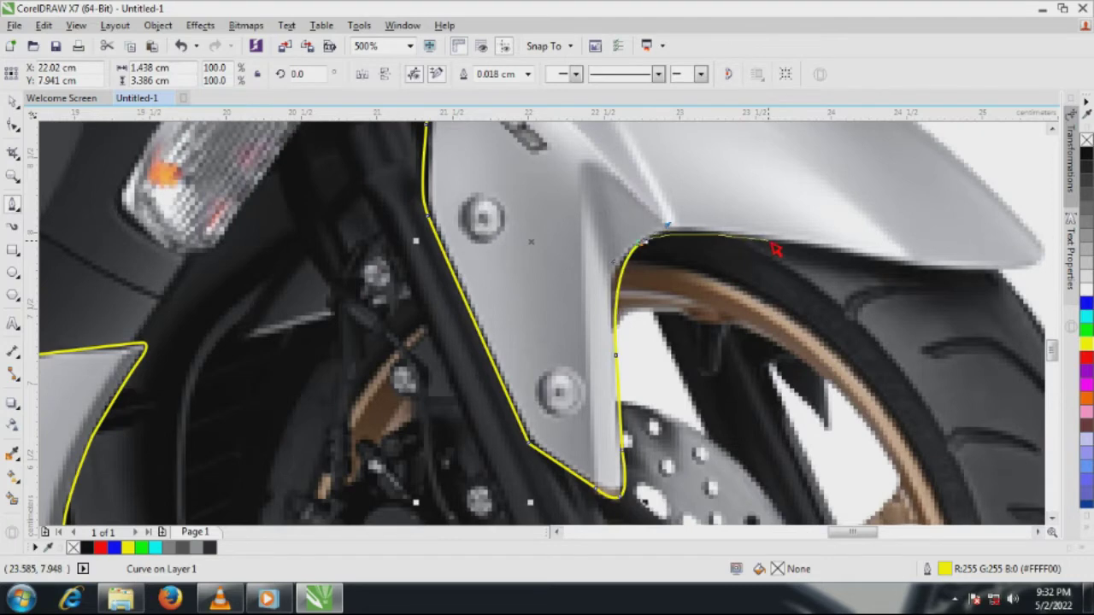
left_click(769, 242)
- Extend the fender's outline along the tyre and around its rounded front tip
scroll(751, 252, "down", 2)
scroll(634, 318, "up", 2)
left_click(703, 328)
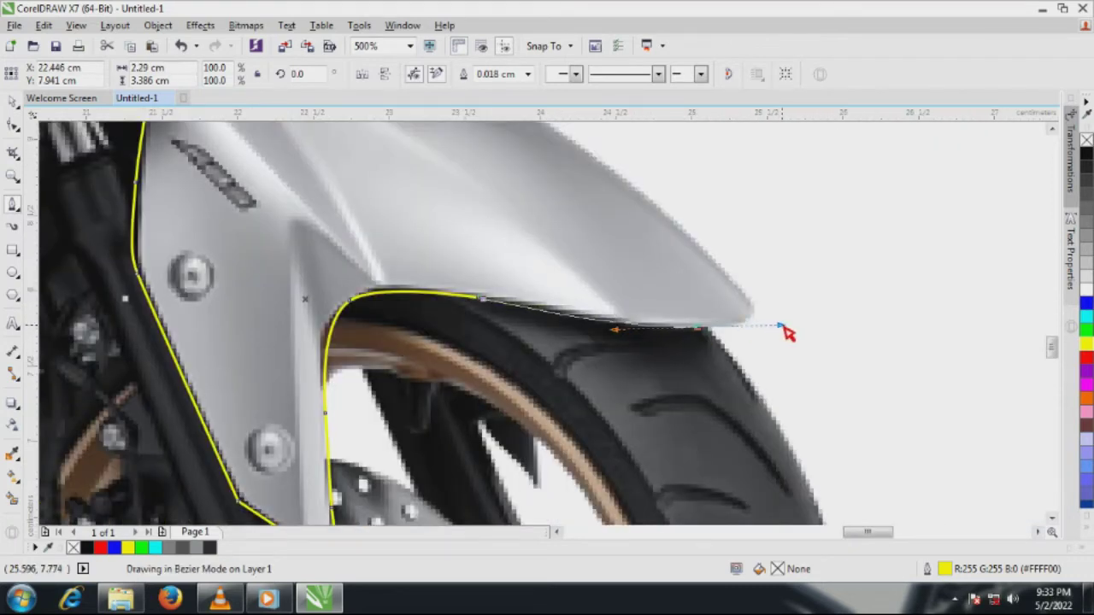
left_click_drag(782, 325, 854, 373)
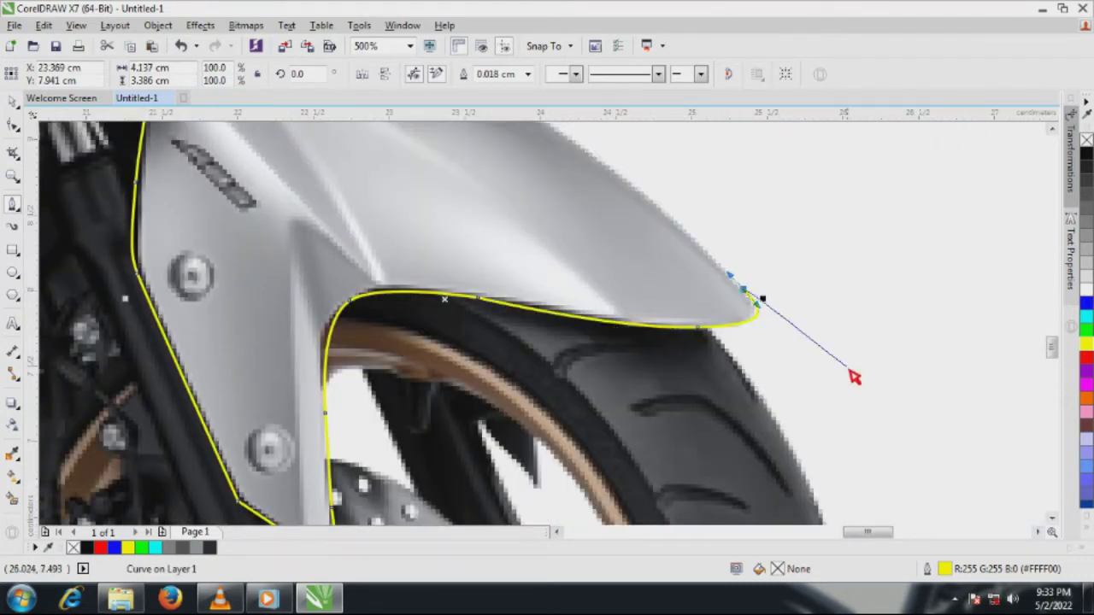
- Trace the fender's curved upper edge from the front tip back to the dark rear section
scroll(827, 350, "down", 3)
scroll(677, 239, "up", 3)
left_click_drag(613, 197, 433, 163)
left_click(610, 251, "alt")
scroll(607, 242, "up", 1)
scroll(612, 247, "down", 1)
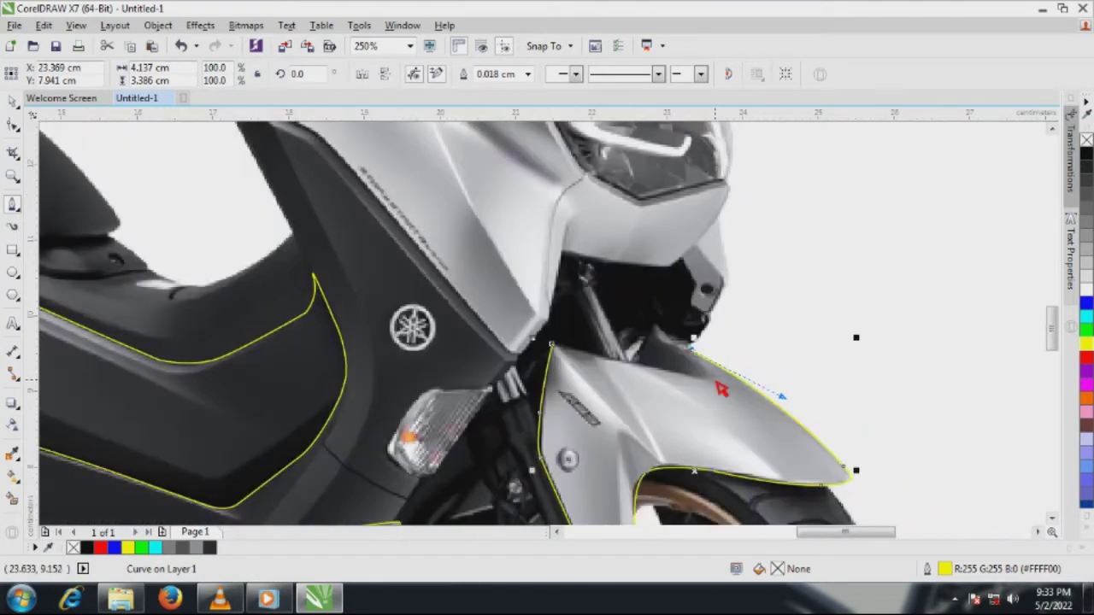
- Trace the fender's remaining top edge around the dark peak and close the outline at the starting corner
scroll(708, 385, "up", 2)
left_click_drag(598, 293, 545, 296)
left_click_drag(434, 409, 363, 404)
left_click(148, 338)
scroll(534, 362, "down", 3)
scroll(547, 402, "down", 3)
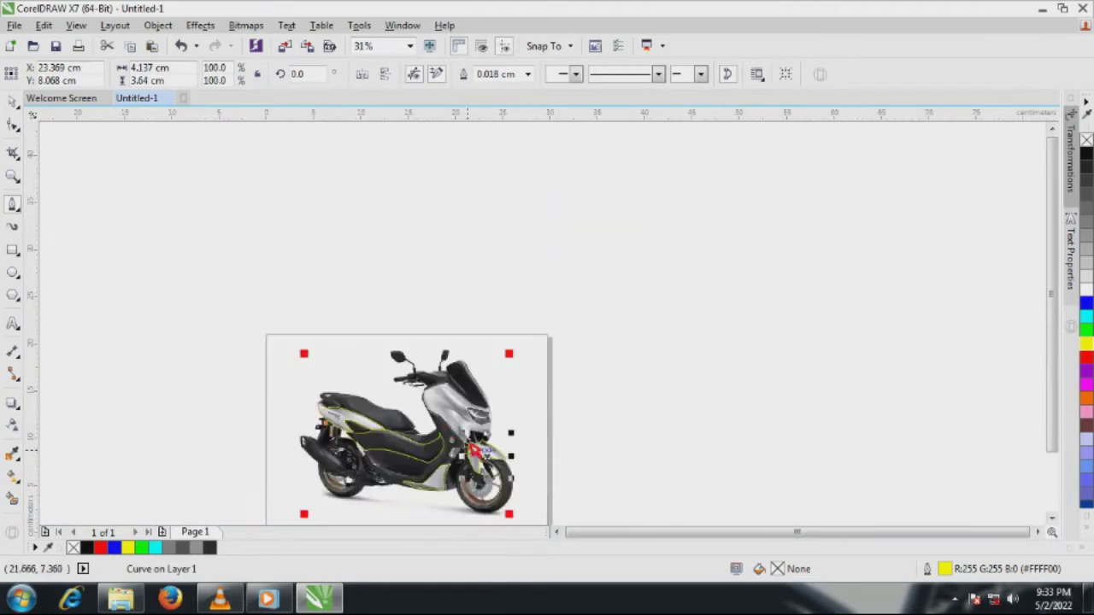
- Begin a yellow Pen outline of the silver front cowl below the windshield and trace its top edge toward the handlebar
scroll(468, 440, "up", 3)
scroll(453, 279, "up", 5)
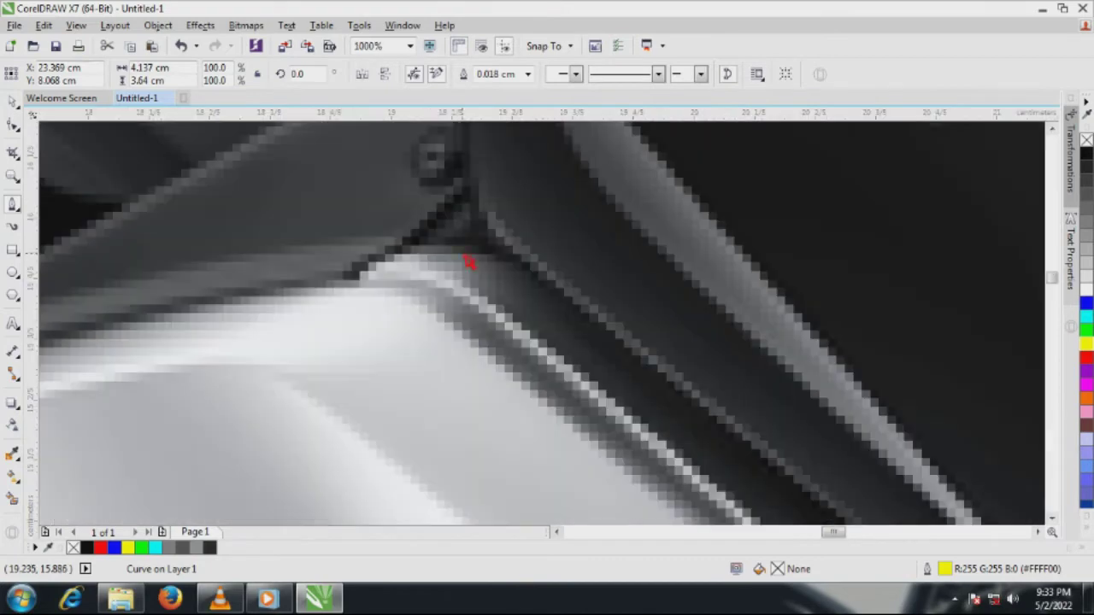
left_click_drag(355, 273, 289, 320)
left_click(356, 273, "alt")
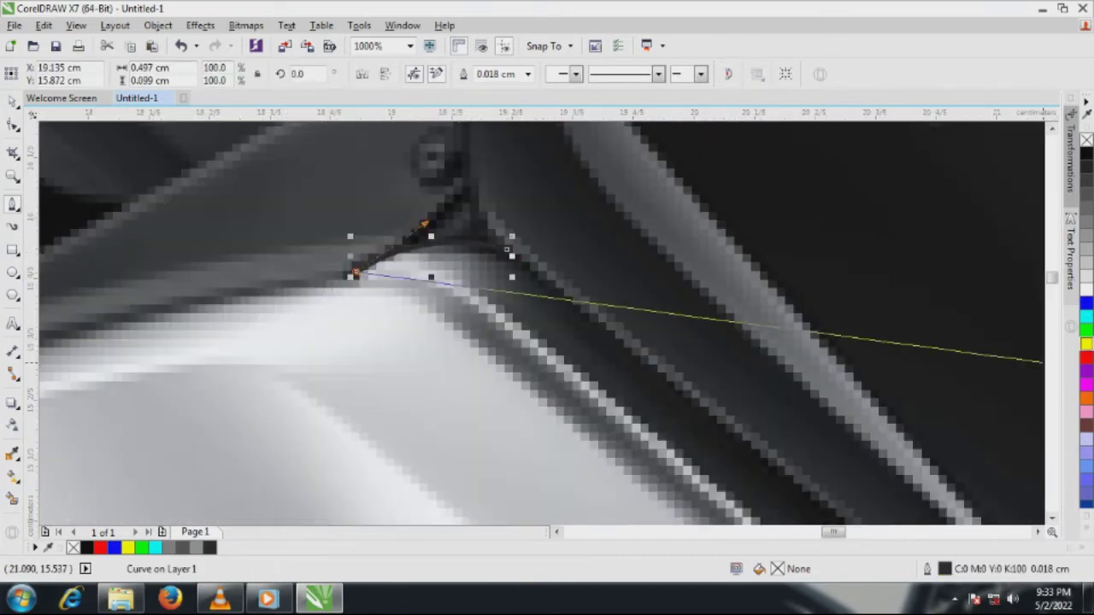
right_click(1086, 343)
scroll(938, 288, "down", 1)
left_click_drag(272, 407, 270, 407)
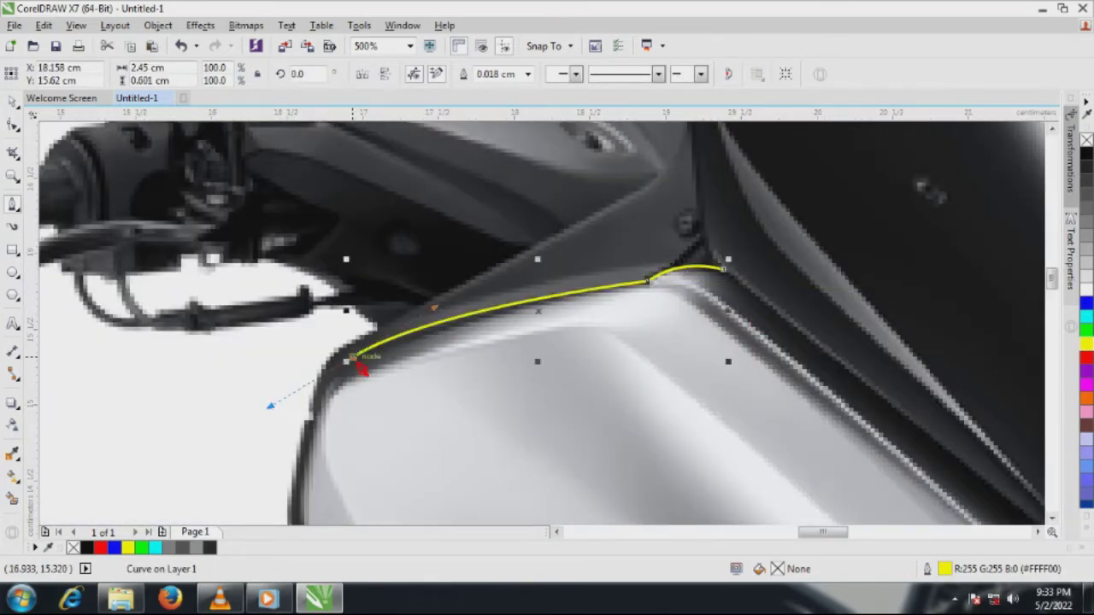
- Trace the front cowl's outline around its upper rear corner and down the curved rear edge
double_click(352, 357)
scroll(355, 360, "down", 2)
scroll(438, 303, "up", 2)
left_click_drag(416, 312, 401, 369)
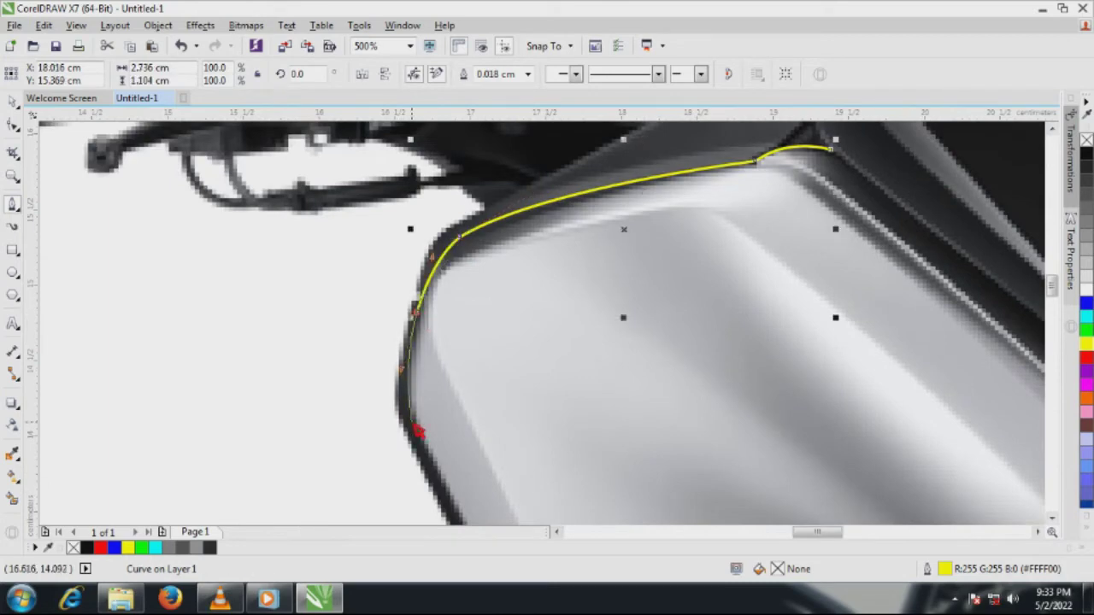
mouse_move(413, 423)
left_mouse_down()
mouse_move(423, 451)
mouse_move(418, 426)
left_mouse_up()
scroll(423, 450, "down", 1)
scroll(424, 426, "up", 1)
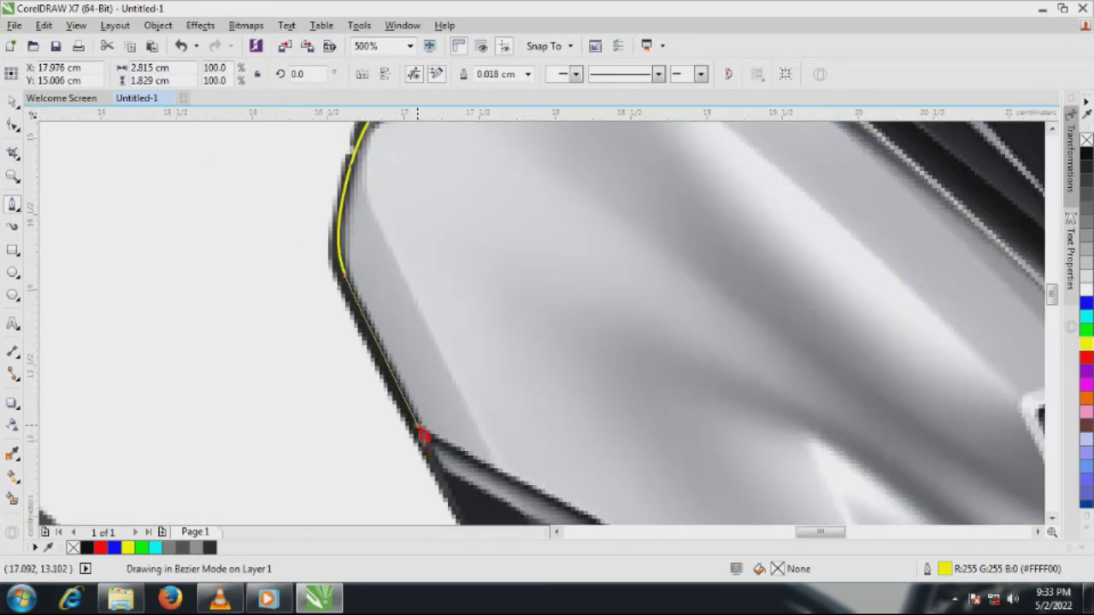
- Continue the cowl's outline down to its rear corner and along the short edge above the black inner panel
scroll(317, 237, "down", 1)
scroll(385, 349, "up", 2)
left_click_drag(384, 322, 394, 328)
left_click(590, 427)
scroll(301, 234, "down", 2)
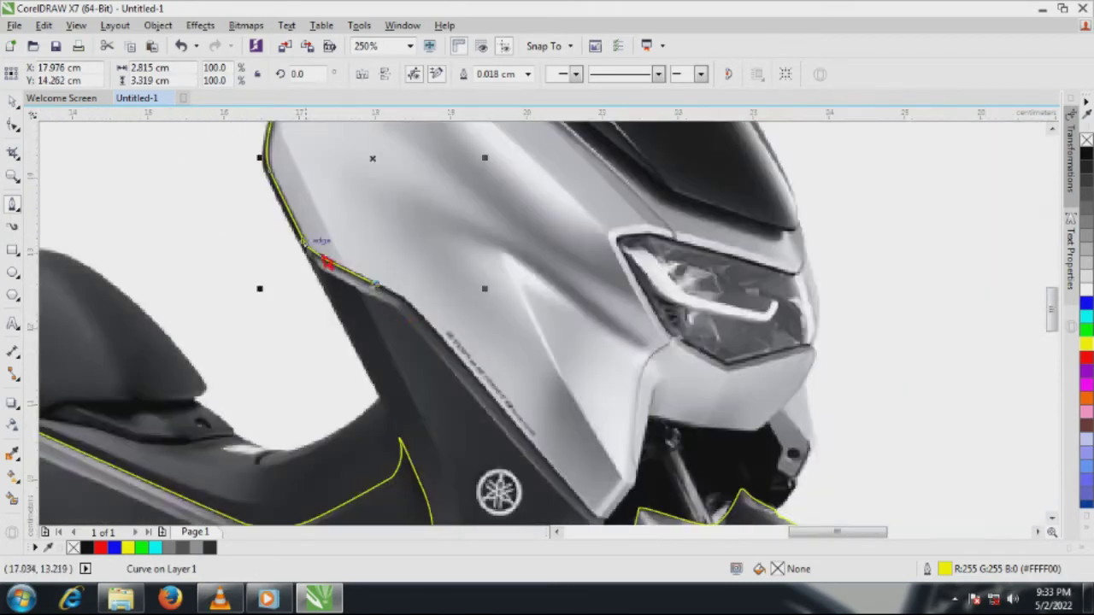
- Trace the cowl's long diagonal lower edge down past the lettering and around its bottom tip
scroll(327, 263, "up", 2)
left_click_drag(467, 326, 527, 401)
scroll(526, 400, "down", 2)
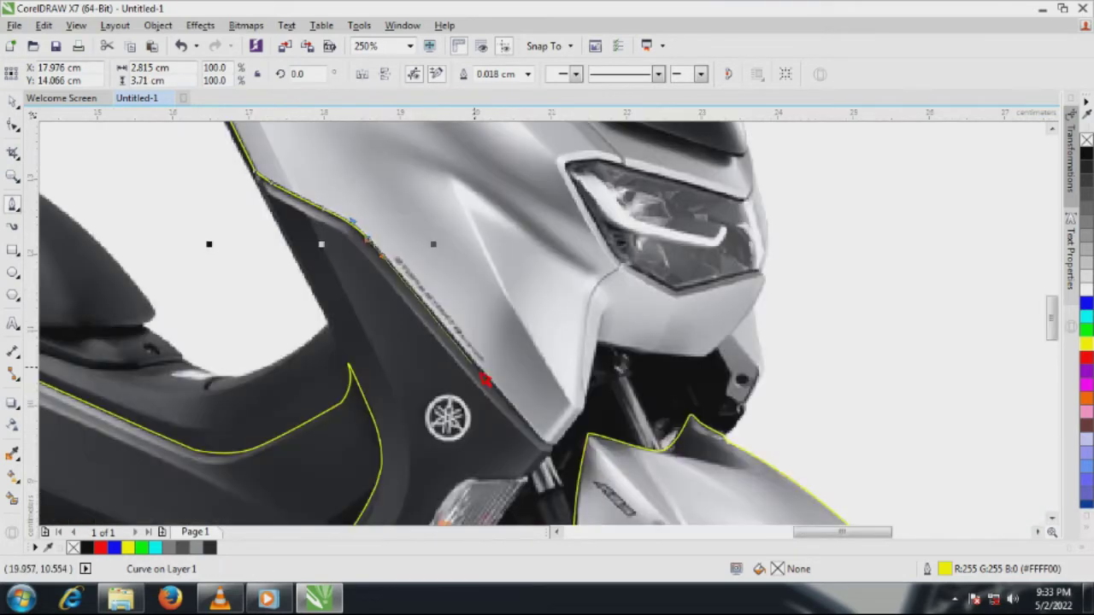
scroll(547, 444, "up", 2)
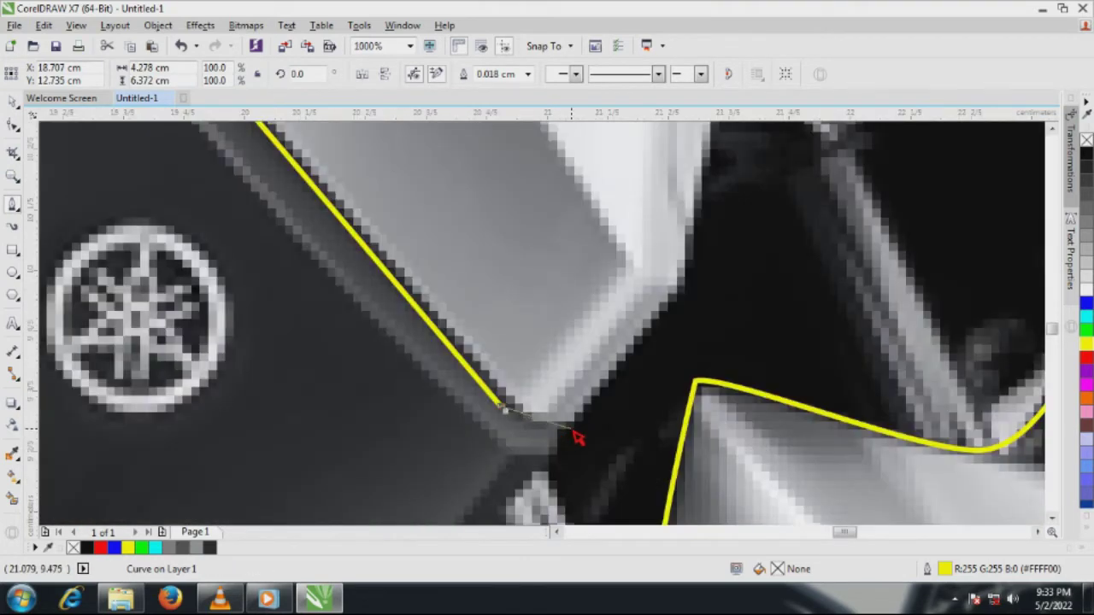
left_click(674, 303)
scroll(561, 442, "down", 1)
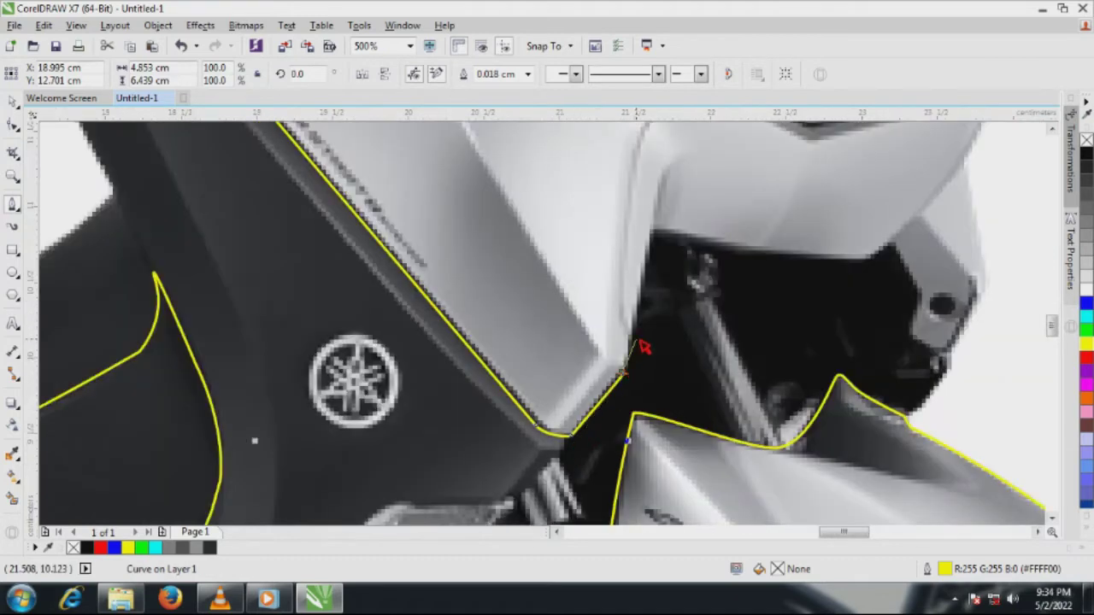
- Trace the cowl's front edge up from the bottom tip to the corner under the nose section
scroll(633, 344, "up", 1)
left_click_drag(625, 343, 628, 314)
scroll(557, 426, "down", 2)
scroll(583, 340, "up", 2)
left_click(576, 340)
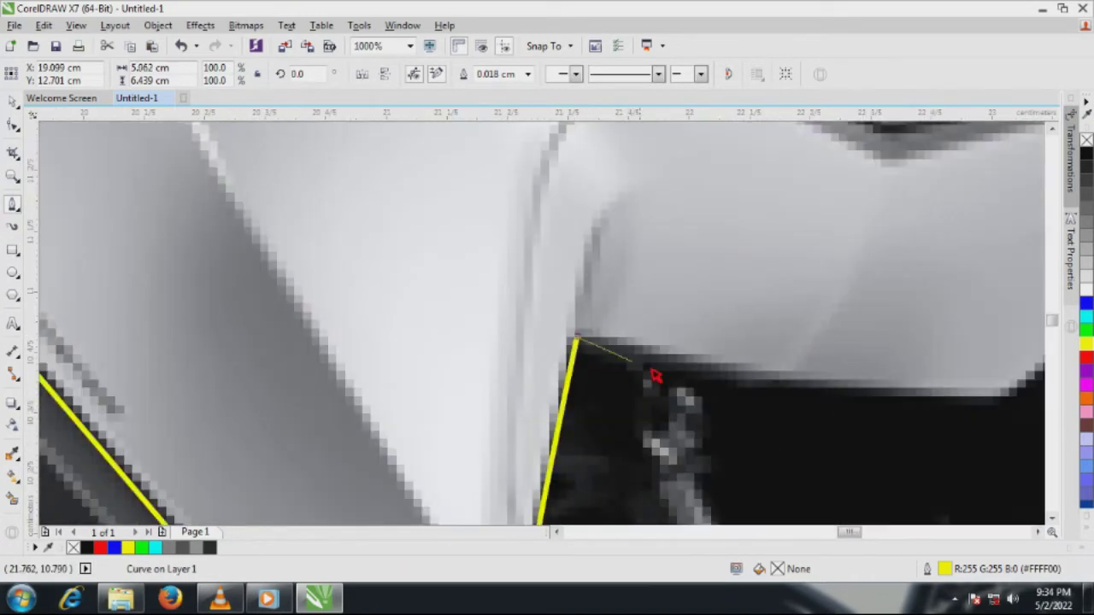
- Trace the cowl's lower edge beneath the headlight as far as the gray bracket
left_click_drag(734, 379, 752, 384)
scroll(411, 384, "down", 2)
scroll(535, 391, "up", 1)
mouse_move(572, 387)
left_mouse_down()
mouse_move(598, 383)
mouse_move(574, 384)
left_mouse_up()
scroll(573, 383, "down", 1)
scroll(538, 403, "up", 2)
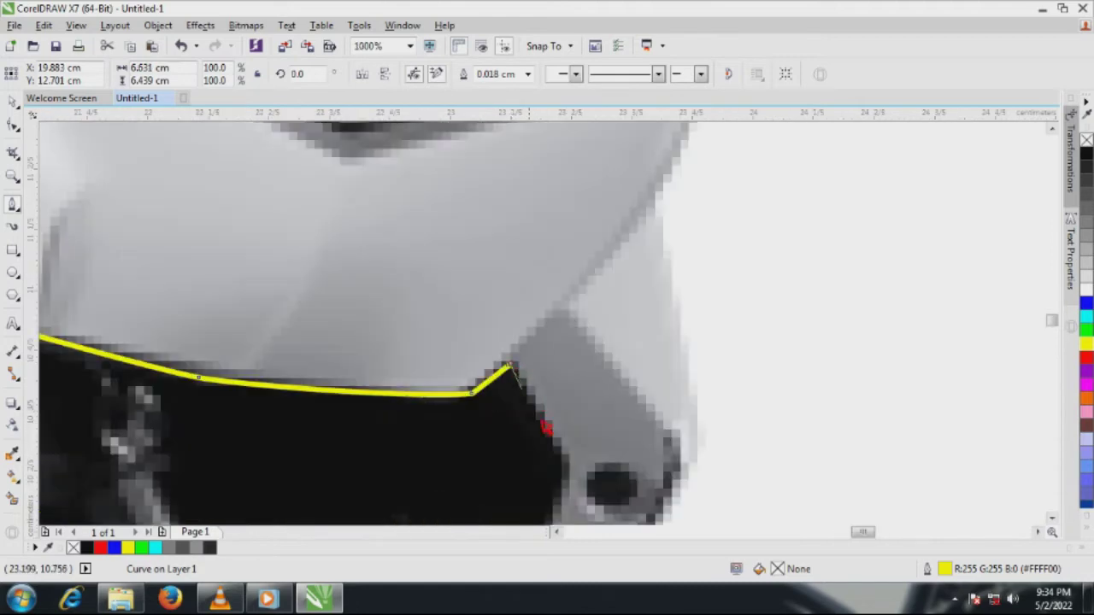
- Trace the cowl outline down the gray bracket's inner edge, around its bottom tip and up its outer side
left_click(563, 459)
scroll(563, 459, "down", 2)
scroll(586, 330, "up", 2)
left_click_drag(552, 376, 579, 442)
left_click(600, 452)
left_click_drag(633, 420, 654, 390)
left_click(689, 314)
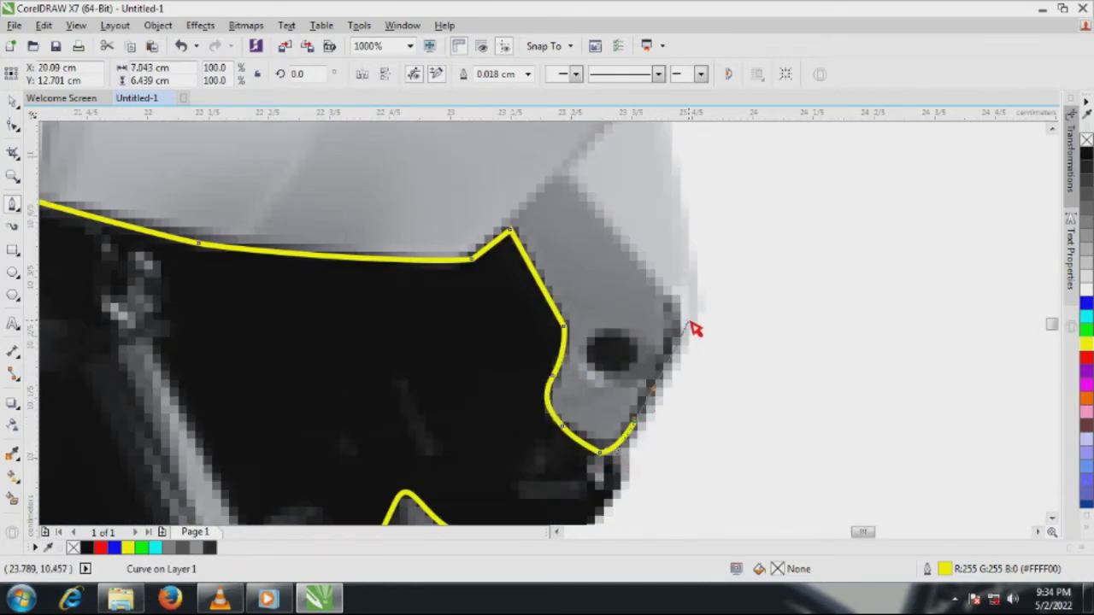
- Trace the nose's front edge up from the bracket to the headlight's lower front corner
scroll(689, 314, "down", 1)
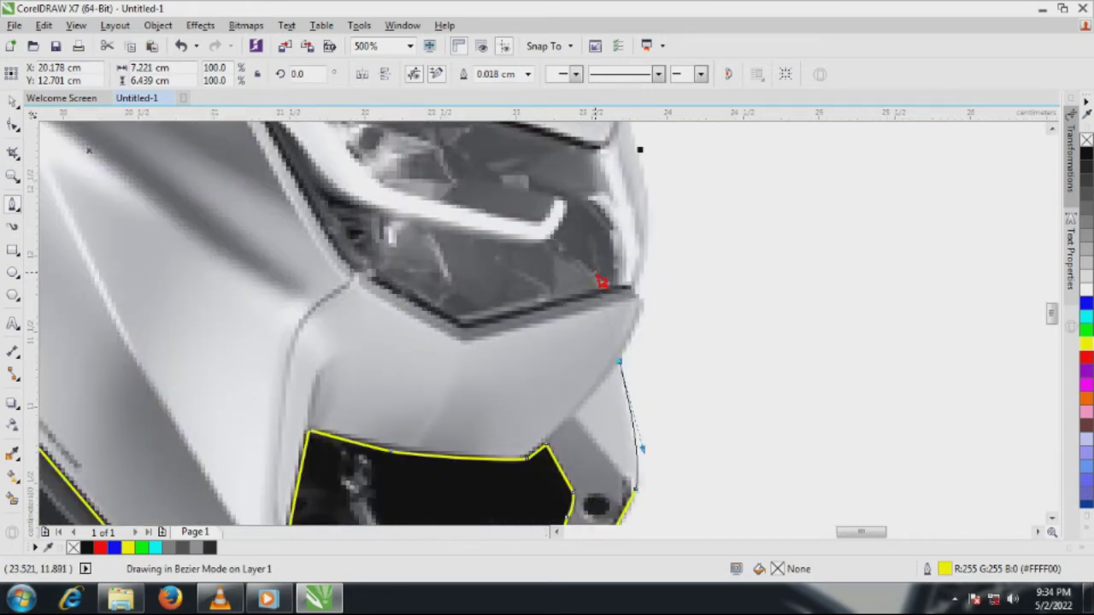
left_click(626, 363)
scroll(643, 303, "up", 1)
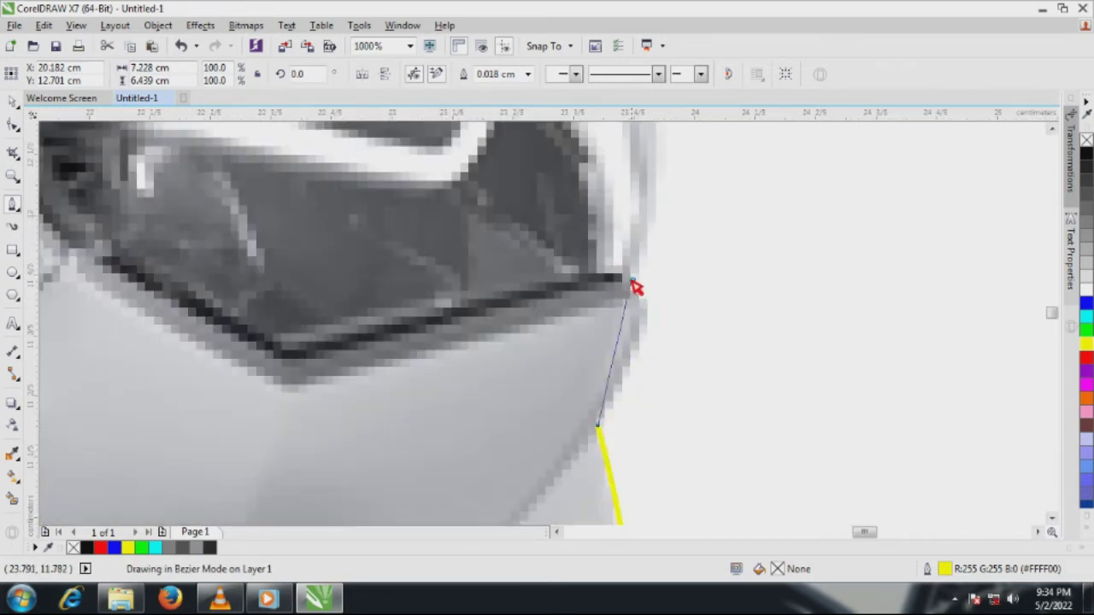
left_click(630, 282)
- Trace along the headlight's angled lower edge and up its rear edge to the upper rear corner
left_click(289, 356)
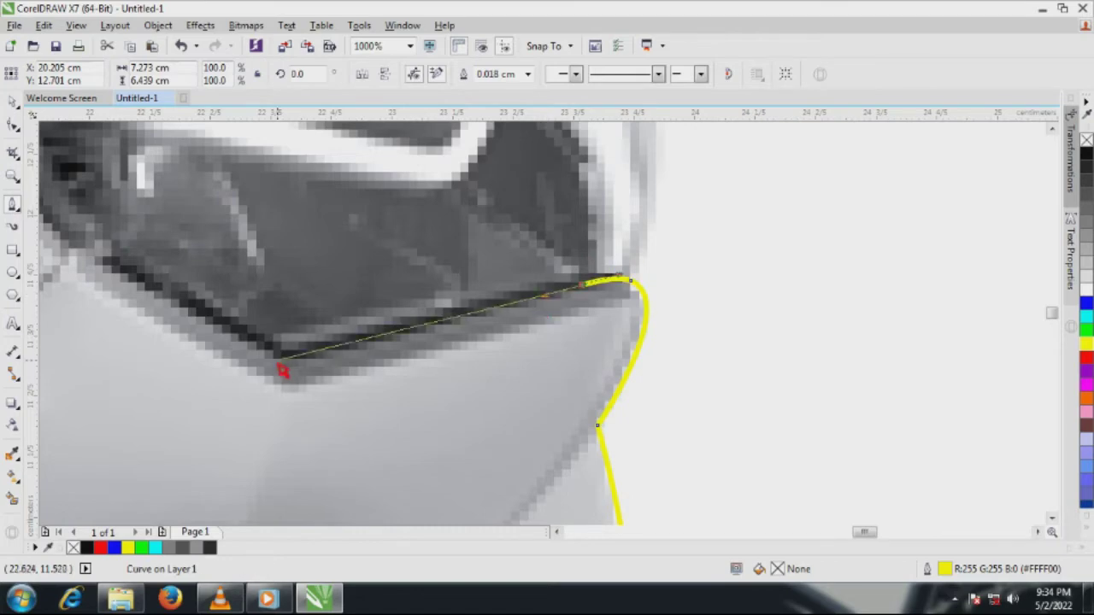
scroll(694, 368, "down", 2)
scroll(562, 352, "up", 2)
left_click(482, 310)
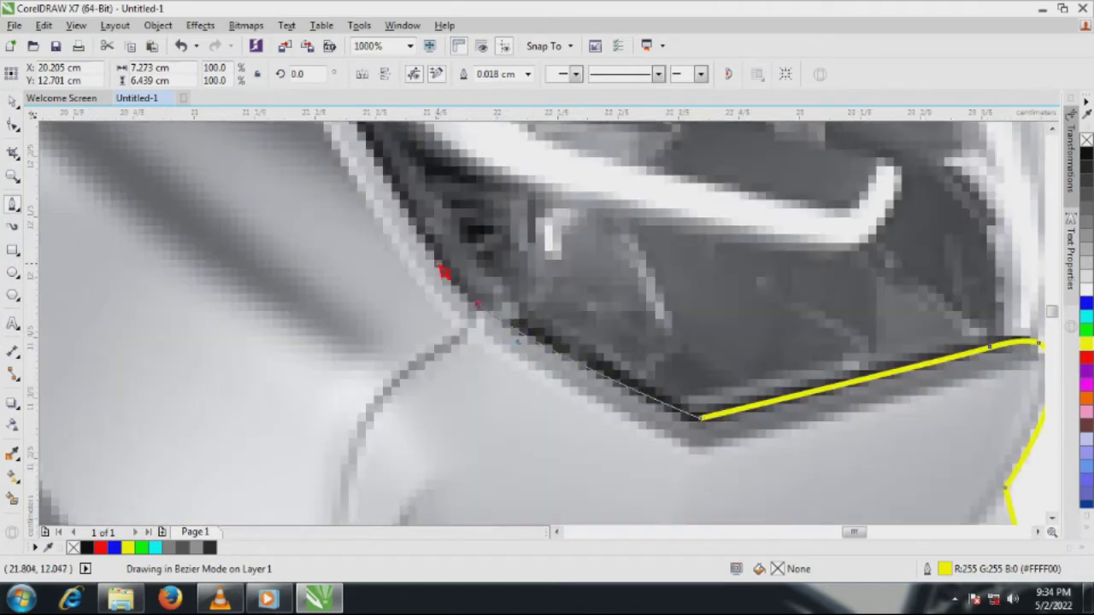
scroll(464, 312, "down", 3)
scroll(464, 303, "up", 2)
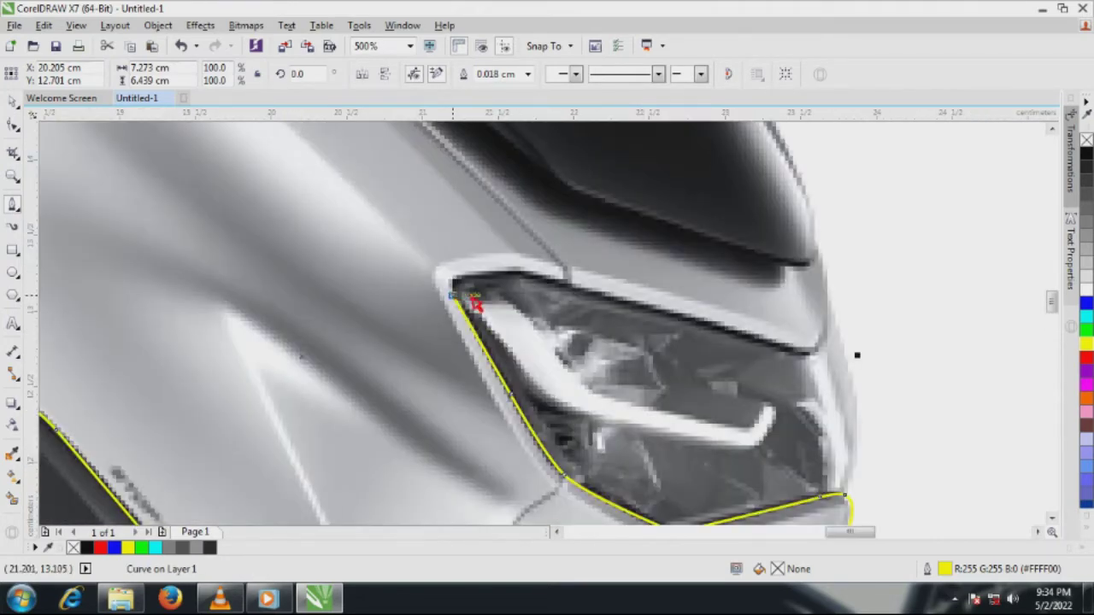
scroll(474, 304, "up", 1)
left_click(431, 270)
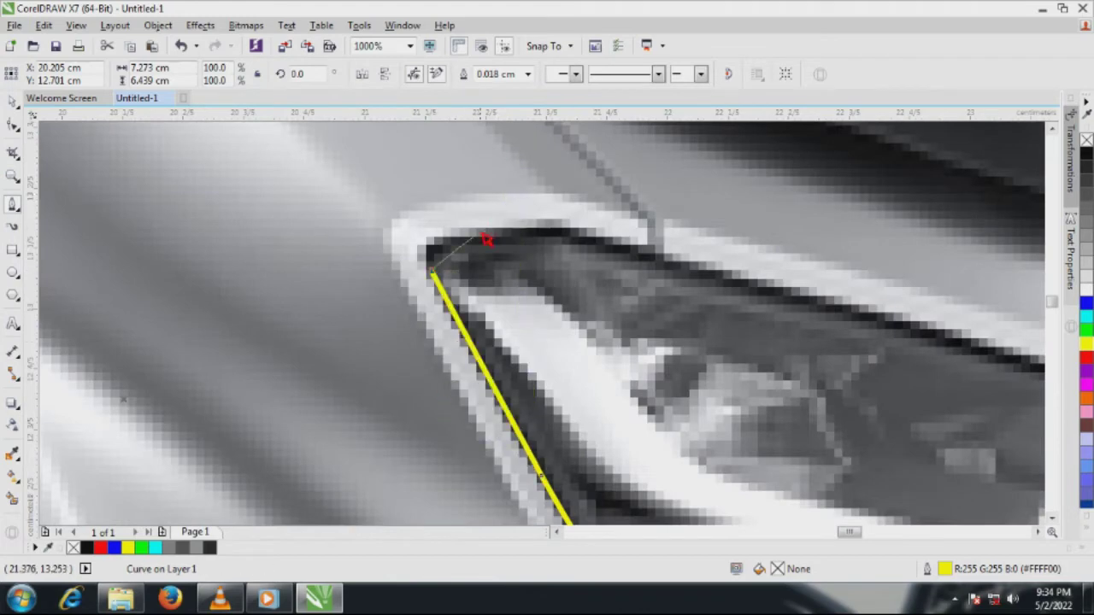
- Trace the headlight's upper edge forward and around the rounded front corner of the nose
left_click_drag(484, 234, 699, 281)
left_click_drag(772, 291, 772, 291)
scroll(503, 284, "down", 2)
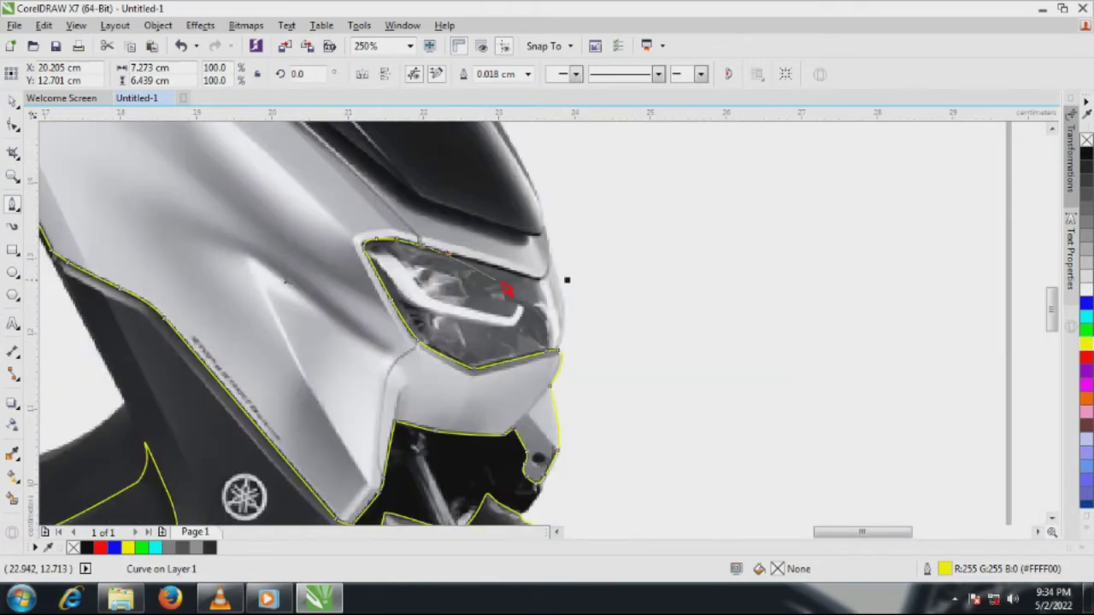
scroll(519, 275, "up", 2)
left_click_drag(559, 275, 653, 235)
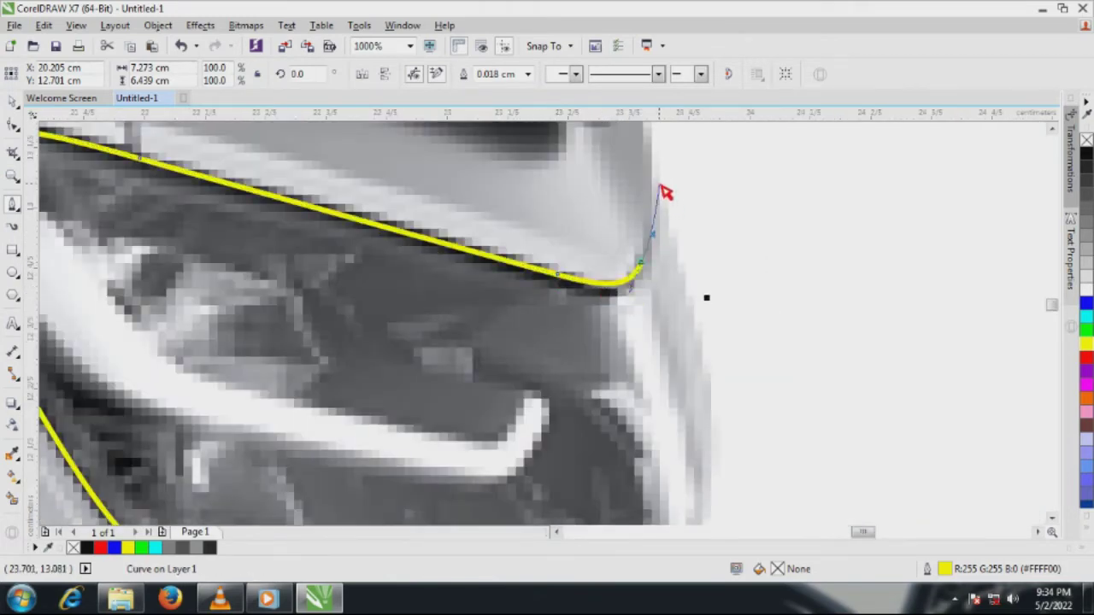
- Trace the nose edge up to the windshield and close the cowl outline along the windshield's lower edge at its starting node
scroll(659, 188, "down", 2)
scroll(601, 320, "up", 1)
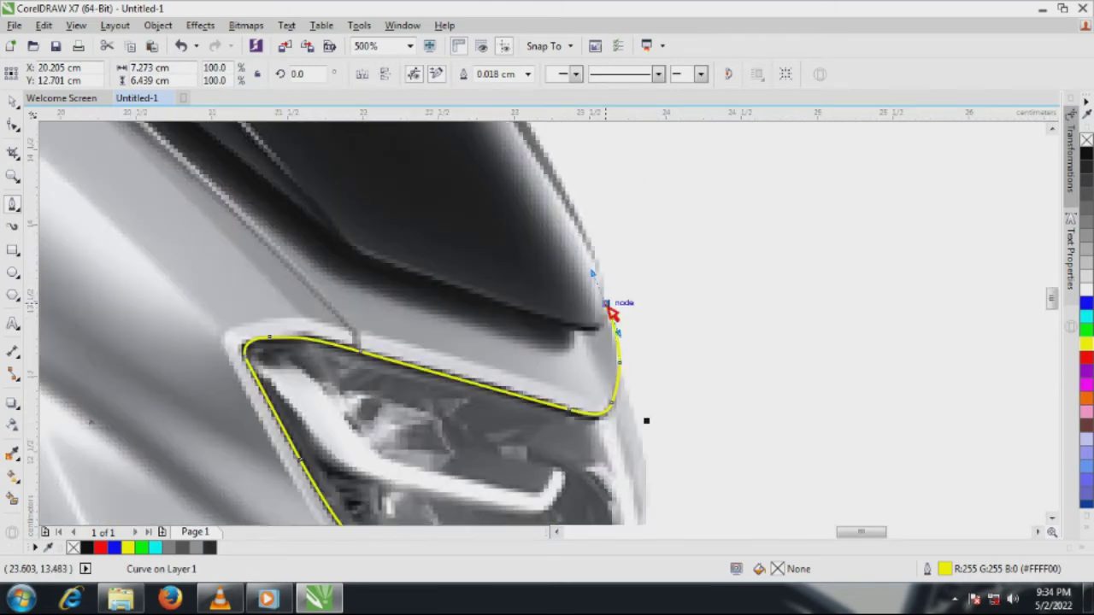
scroll(610, 310, "up", 1)
left_click_drag(549, 313, 794, 444)
scroll(513, 344, "down", 1)
scroll(512, 344, "down", 2)
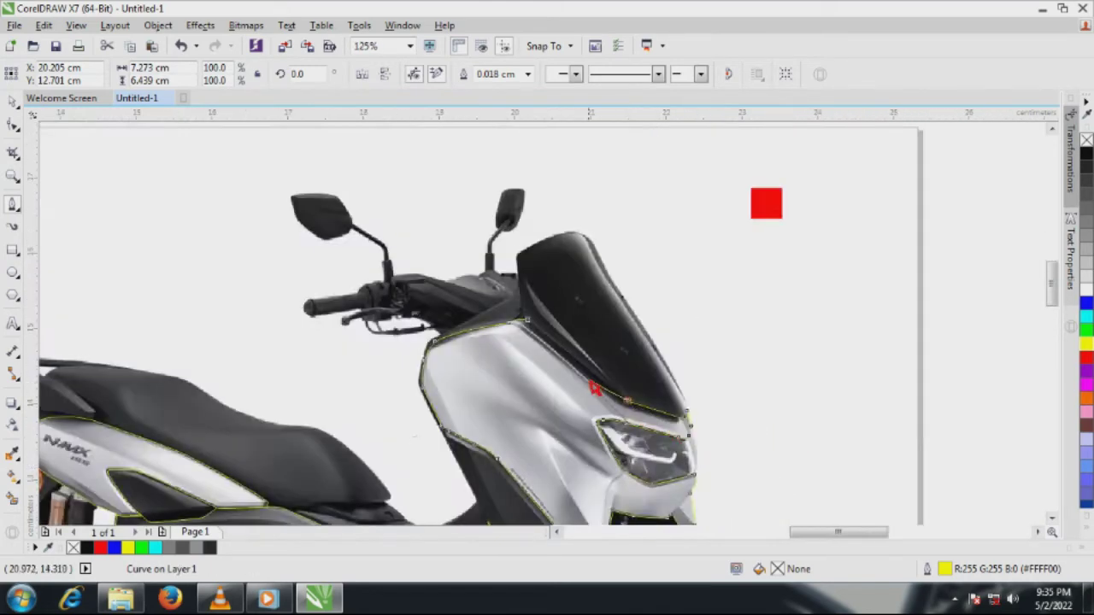
scroll(635, 384, "up", 3)
scroll(684, 466, "down", 2)
scroll(521, 319, "down", 1)
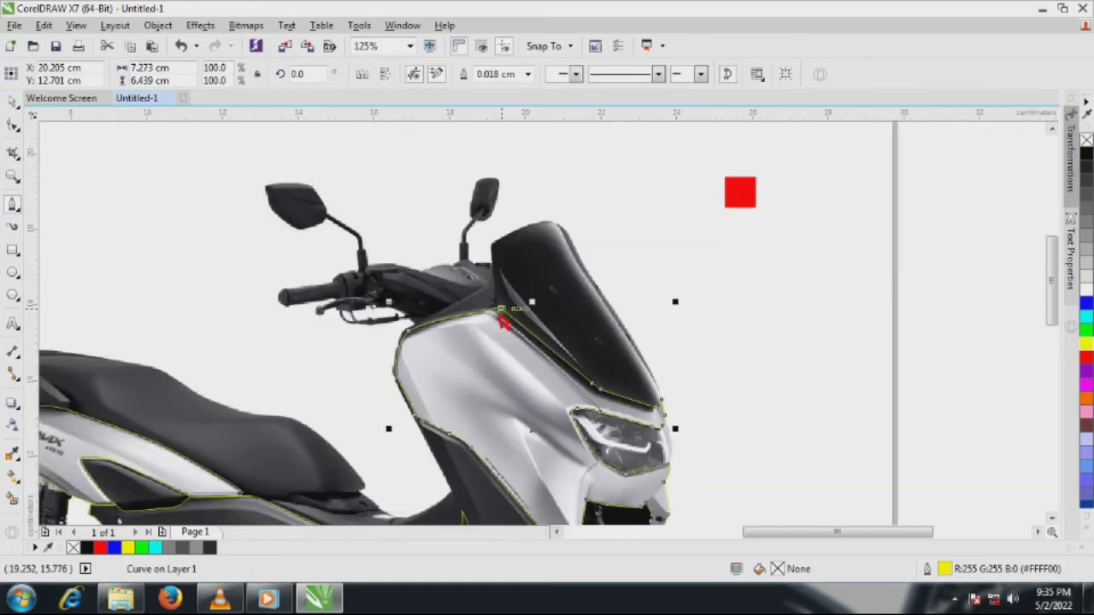
- Draw a dividing curve from the cowl's top corner down the seam beside the windshield and give it a red outline
scroll(504, 334, "up", 3)
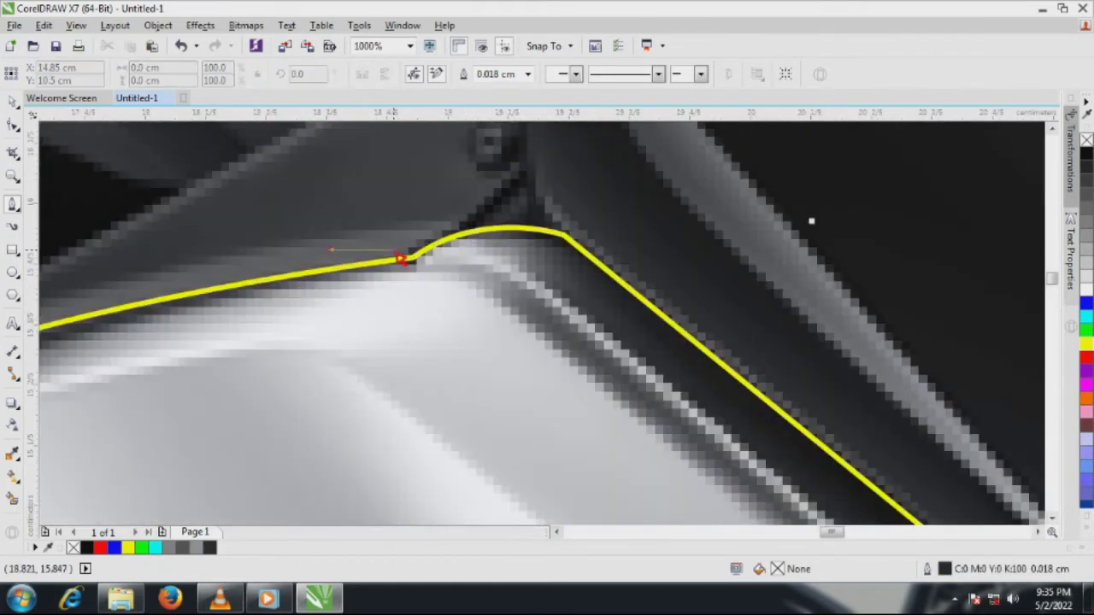
left_click(417, 255)
left_click(529, 283)
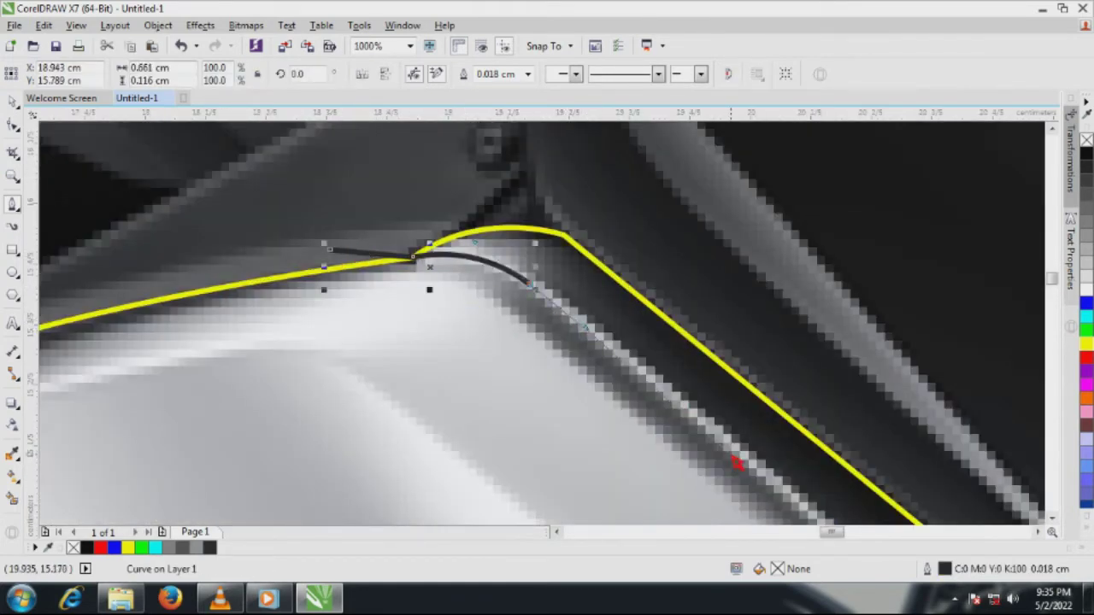
scroll(556, 381, "down", 2)
scroll(571, 388, "up", 1)
left_click(615, 405)
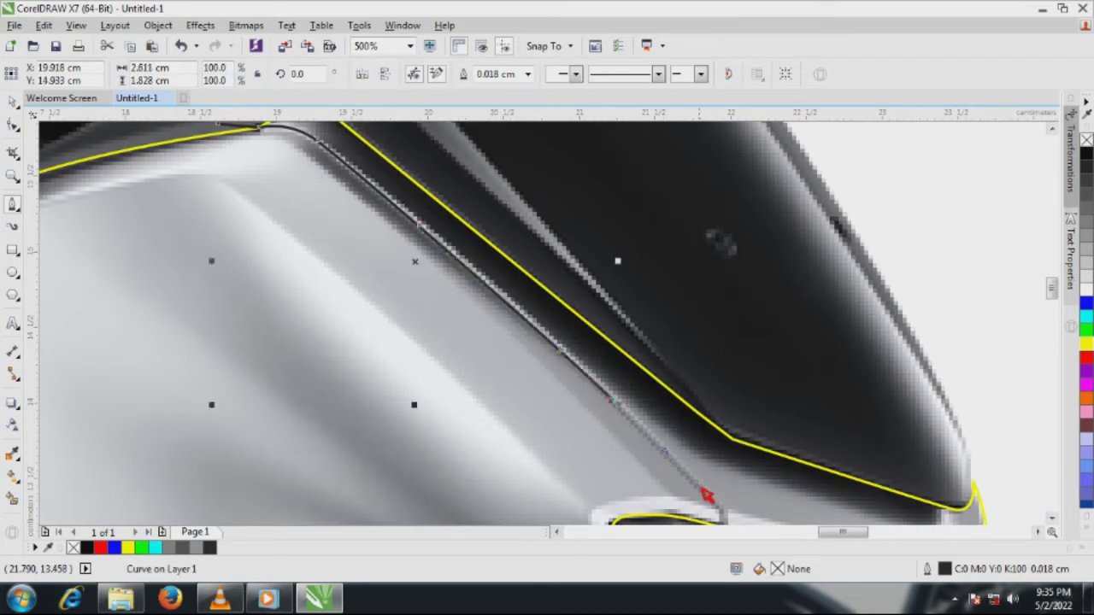
right_click(1086, 358)
- Extend the red dividing curve down the seam and across the headlight's upper edge
scroll(694, 384, "up", 1)
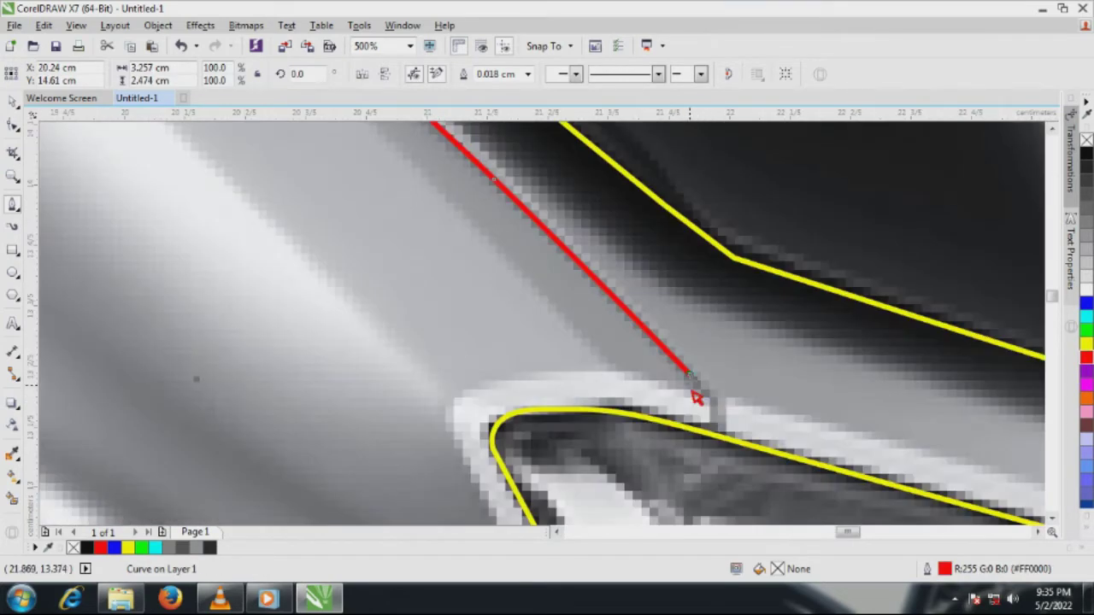
scroll(718, 410, "up", 1)
left_click_drag(716, 428, 719, 445)
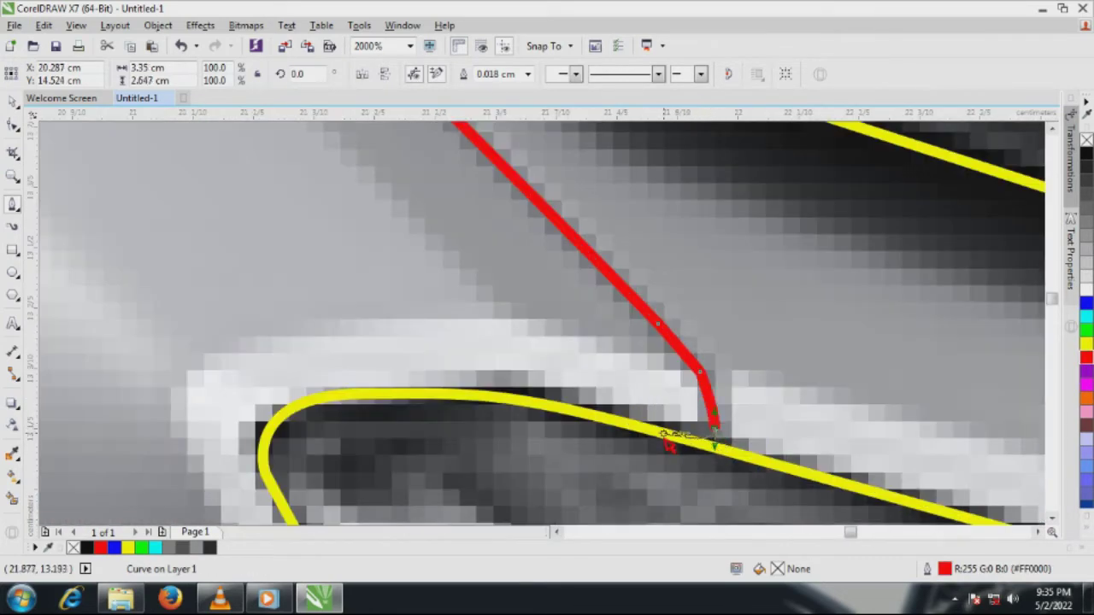
left_click(663, 437)
left_click(612, 467)
scroll(648, 446, "down", 4)
- Cut the cowl shape along the red curve with Back Minus Front and break the result apart
left_click(12, 103)
left_click(532, 367, "shift")
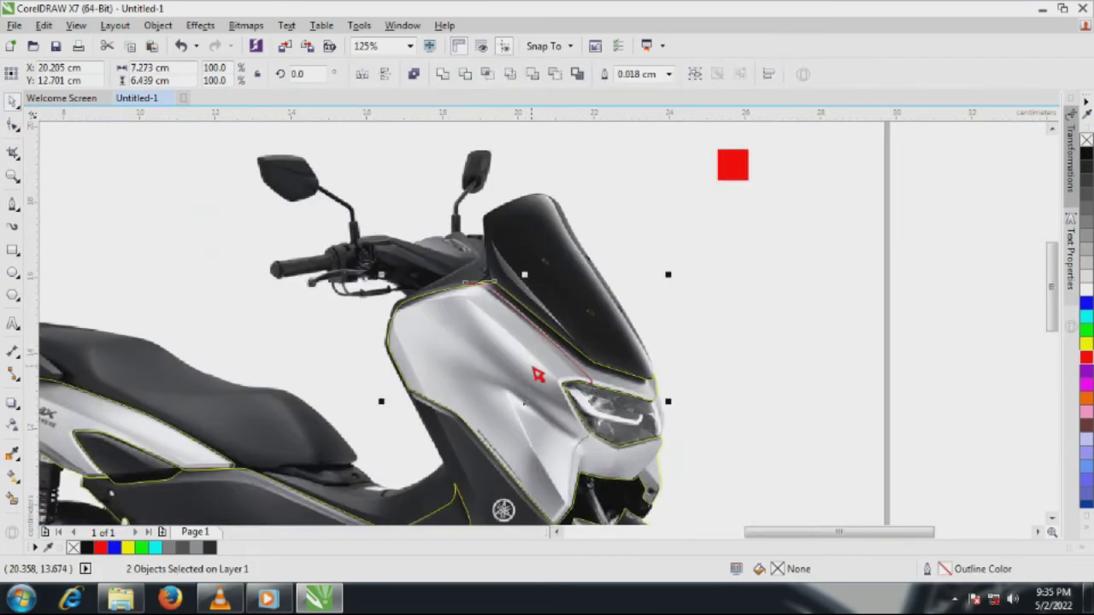
left_click(557, 78)
left_click(160, 26)
left_click(261, 264)
left_click(498, 239)
- Test the cut by moving the piece beside the windshield away and undoing the move
scroll(498, 239, "down", 1)
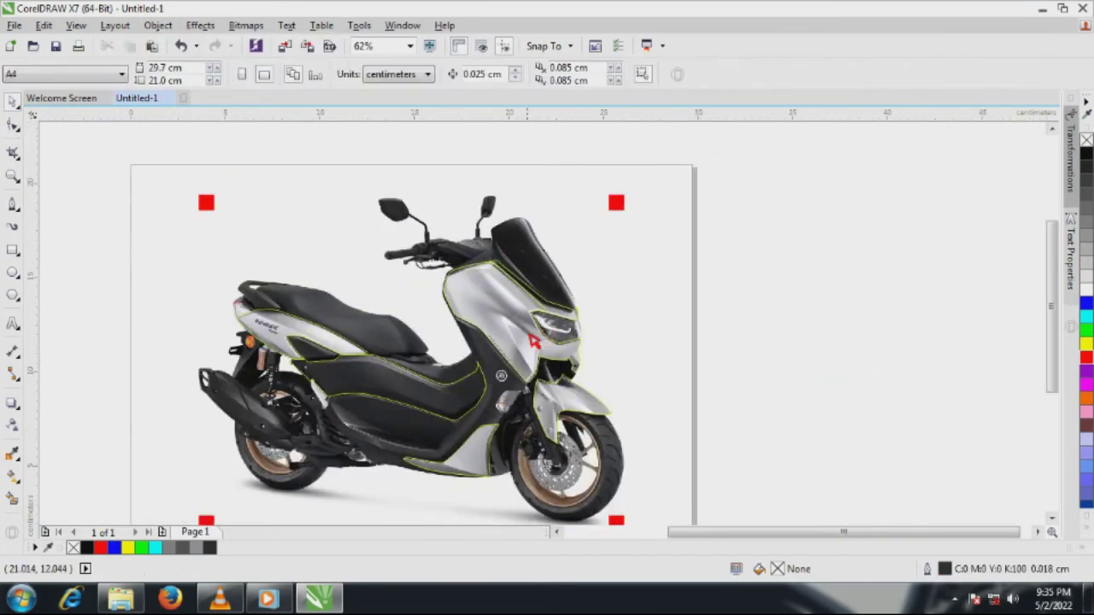
scroll(535, 328, "up", 1)
left_click_drag(591, 285, 634, 244)
key("ctrl+z")
- Start a red dividing curve at the headlight's lower rear corner and follow the seam between cowl and nose panel
key("space")
scroll(549, 361, "up", 5)
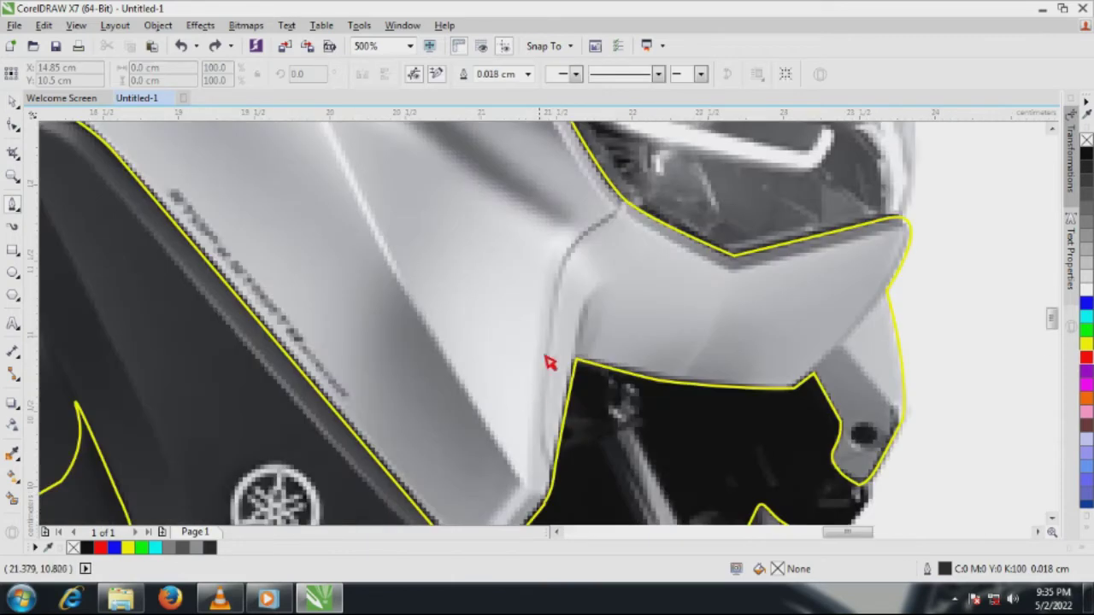
scroll(630, 194, "up", 1)
left_click(628, 203)
scroll(628, 204, "up", 1)
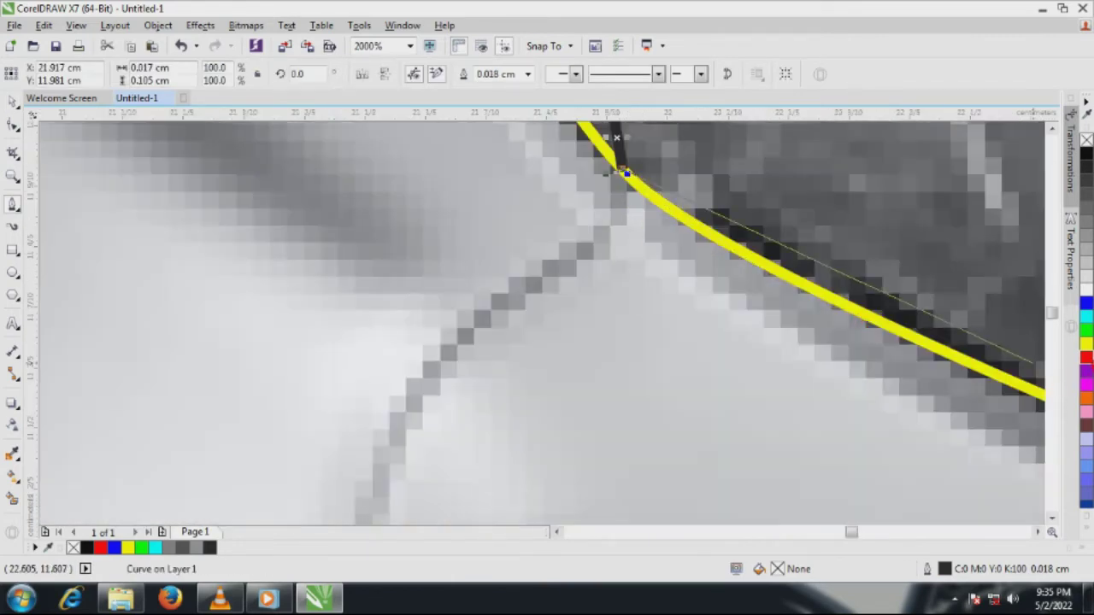
right_click(1085, 358)
left_click(614, 226)
left_click_drag(450, 355, 424, 393)
- Continue the red curve down the vertical seam and across the cowl's front edge into the black gap
scroll(426, 392, "down", 2)
left_click_drag(495, 474, 495, 470)
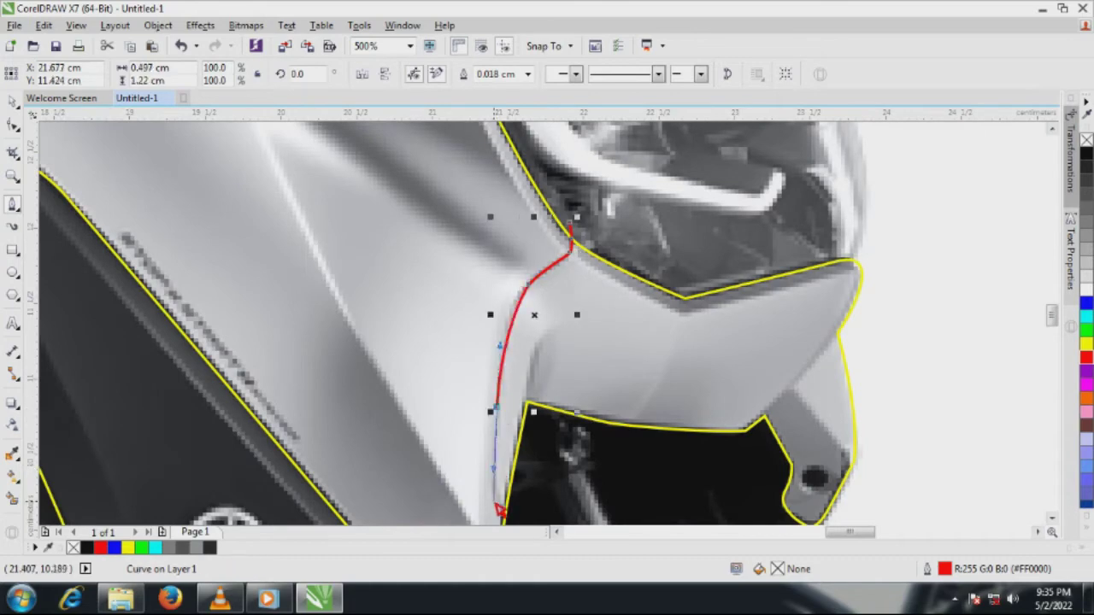
scroll(504, 400, "down", 1)
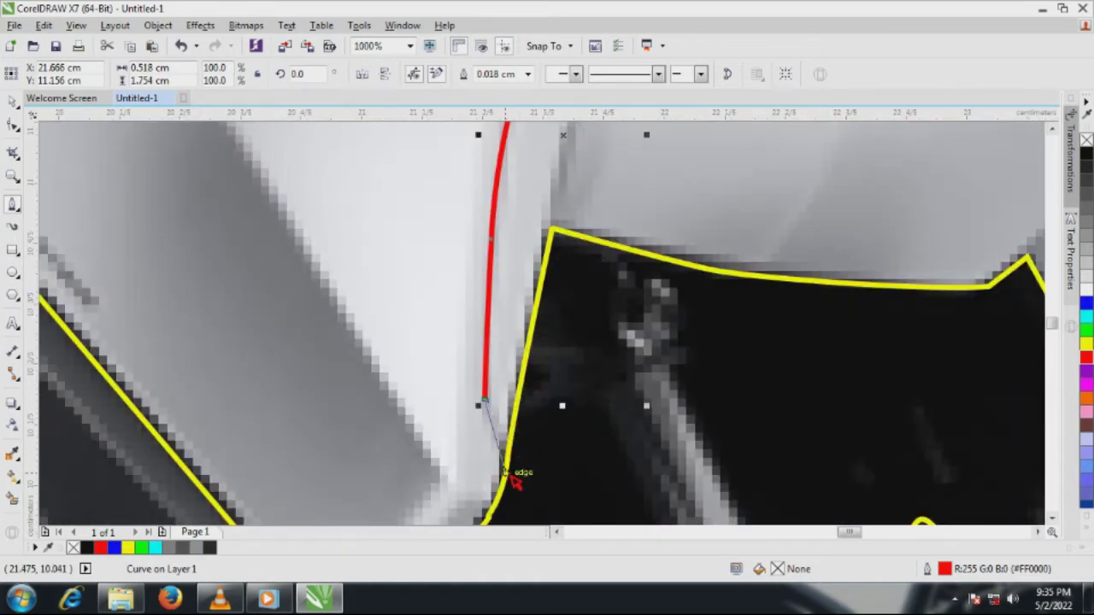
left_click_drag(514, 481, 519, 512)
scroll(636, 409, "down", 4)
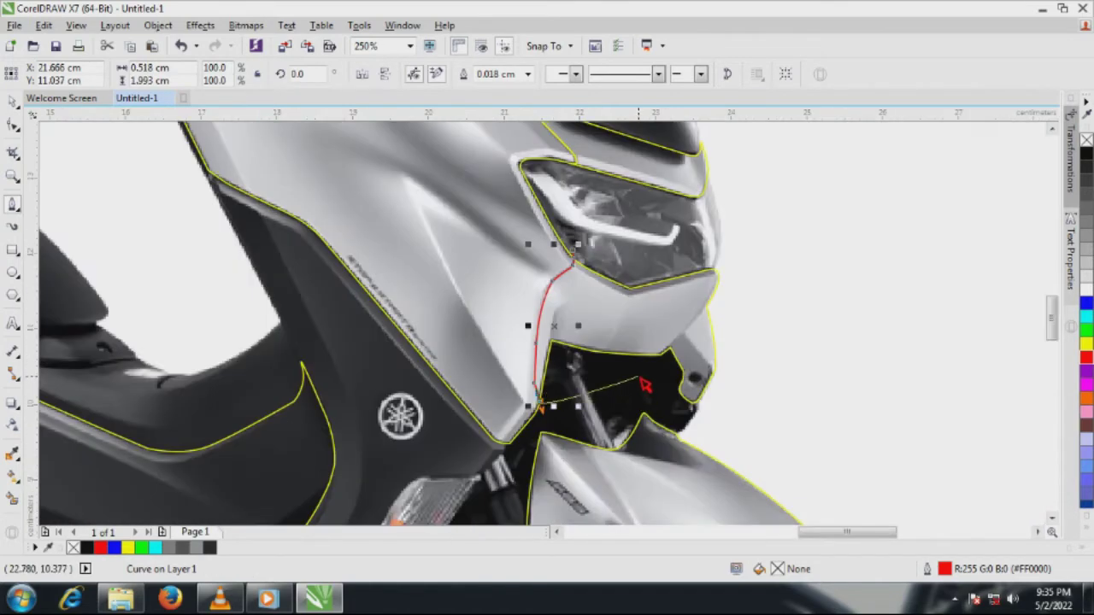
- Carry the red curve through the black gap and along the nose panel's seam above the bracket, ending outside the outline
scroll(645, 387, "up", 4)
left_click(656, 382)
left_click(746, 292)
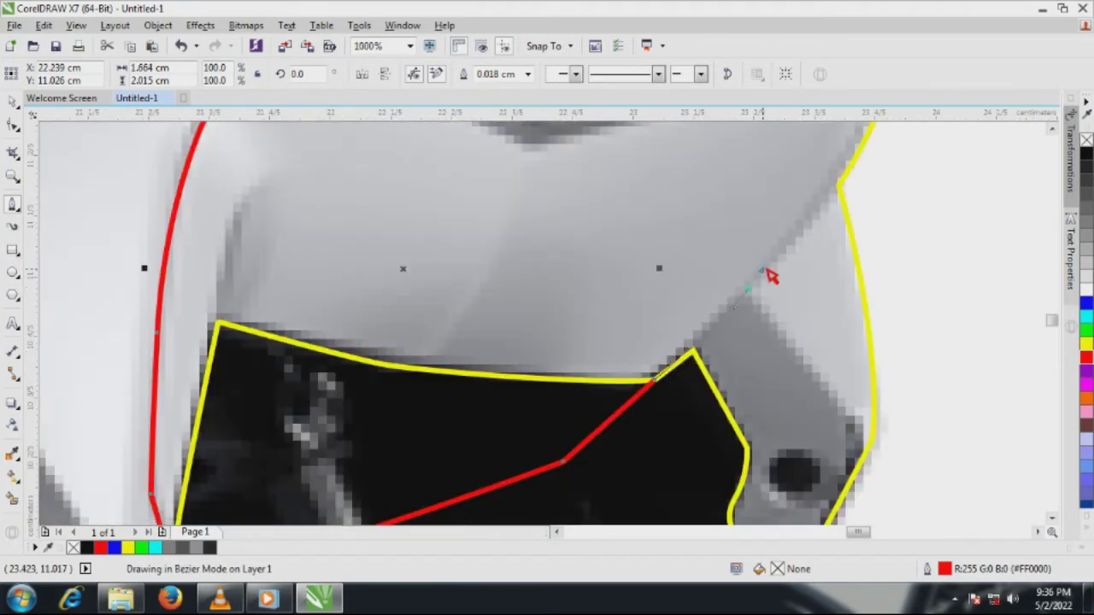
left_click(840, 185)
scroll(665, 444, "down", 2)
left_click(754, 333)
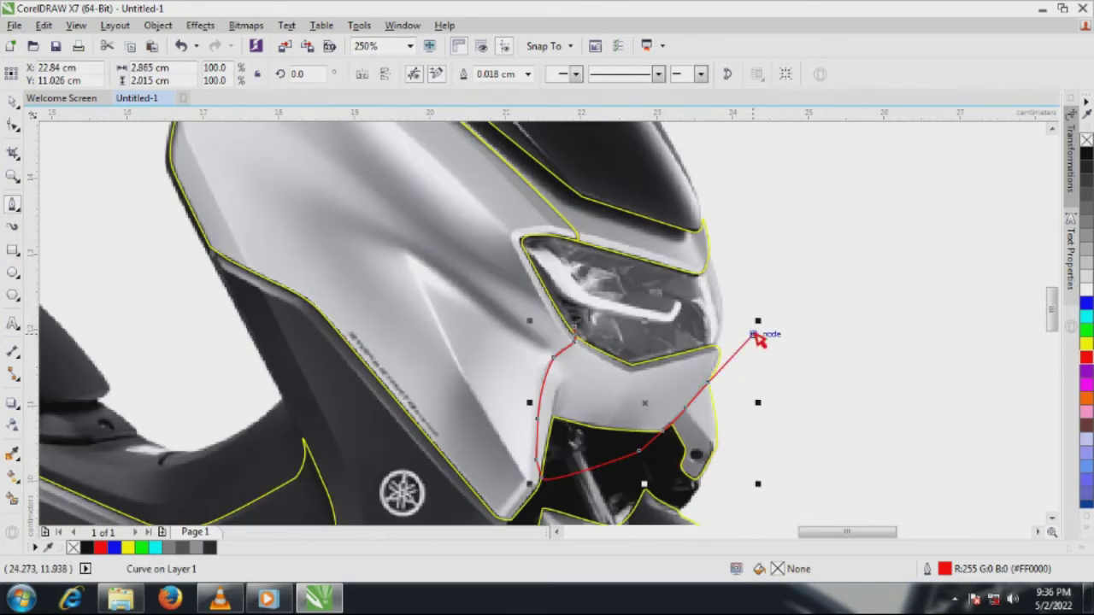
- Cut the cowl along the second red curve with Back Minus Front and break the result apart
scroll(754, 334, "down", 1)
left_click(12, 103)
left_click(659, 371, "shift")
left_click(555, 74)
left_click(707, 367)
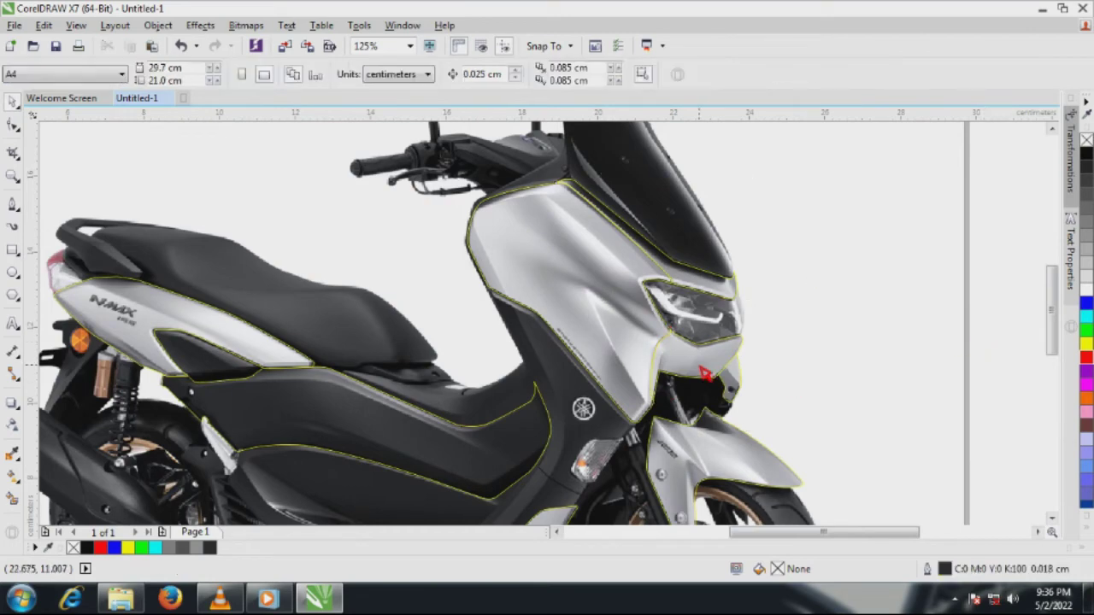
left_click(711, 376)
left_click(158, 27)
left_click(270, 268)
- Test the separation by moving the nose panel beside the scooter and restoring it to its place
scroll(321, 277, "down", 1)
left_click(667, 352)
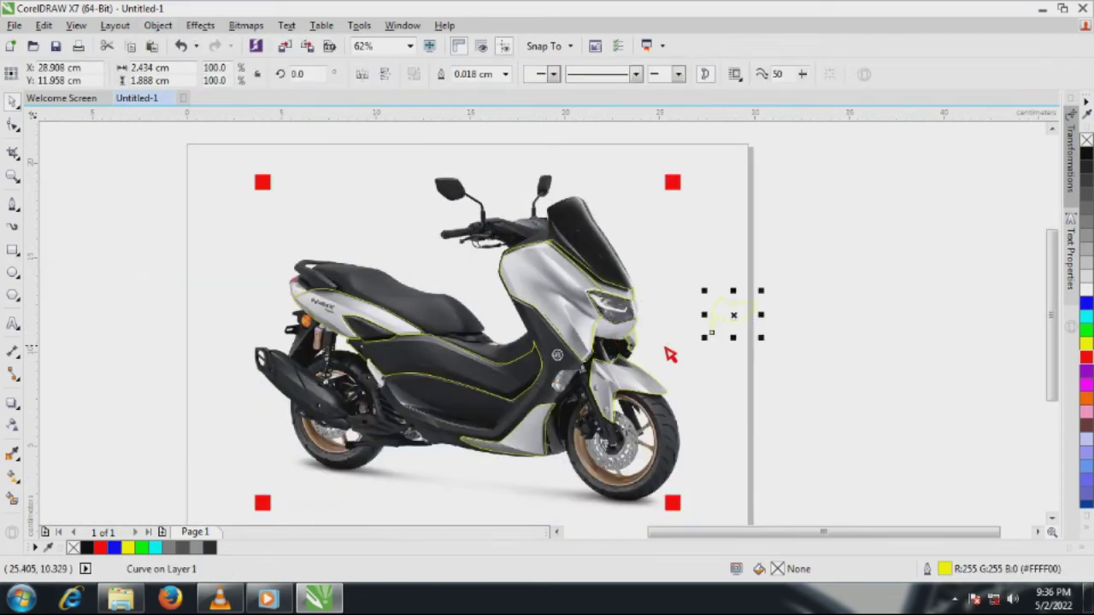
scroll(640, 349, "up", 1)
key("Delete")
- Weld the separated bracket piece and the large cowl panel into one curve
left_click(624, 347)
left_click(521, 274, "shift")
left_click(444, 77)
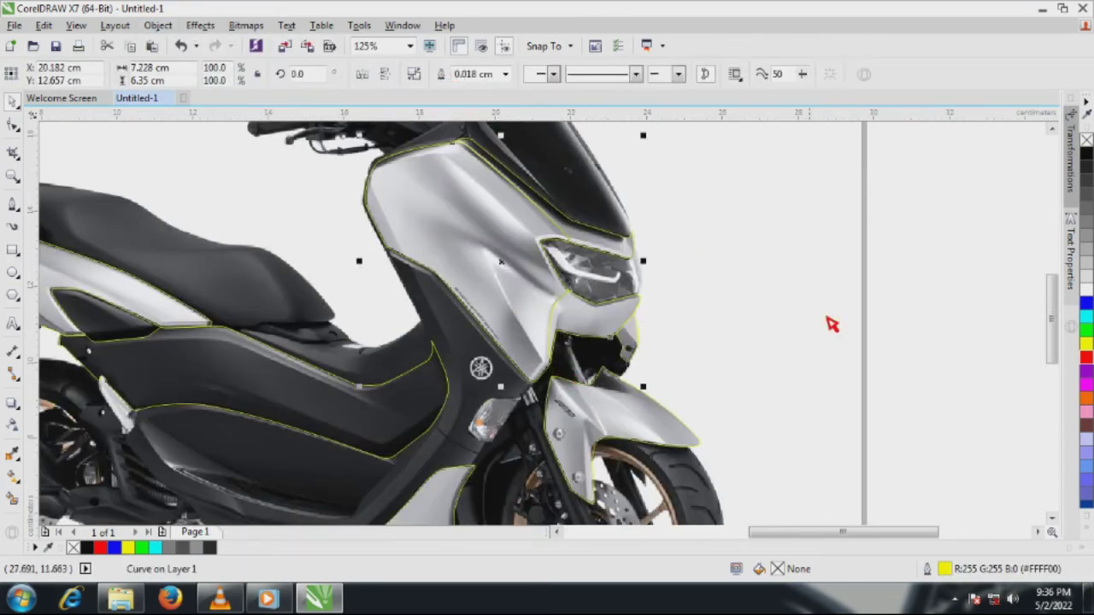
- Test the weld by moving the bracket piece away and undoing the move
left_click(829, 322)
left_click_drag(638, 341, 721, 273)
key("ctrl+z")
- Fill the welded cowl, the nose panel below the headlight and the strip below the windshield with green
left_click(1085, 330)
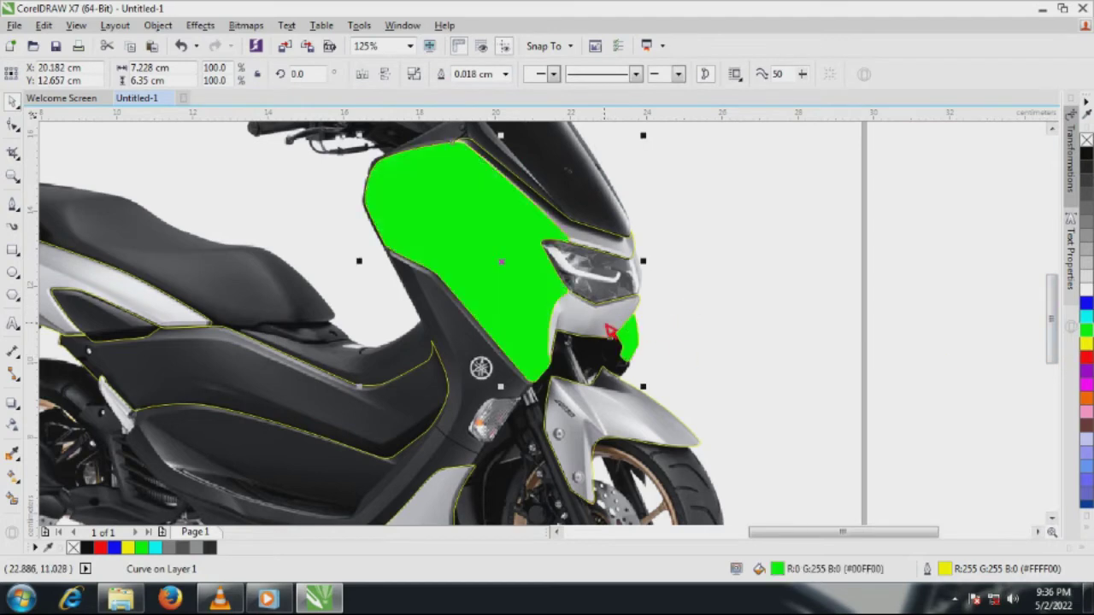
left_click(605, 325)
left_click(1085, 329)
left_click(619, 246)
left_click(1085, 330)
left_click(784, 320)
- Select the front fender, lower front panel, side body panel and rear body panel together and fill them with green
scroll(784, 320, "down", 1)
scroll(432, 439, "up", 1)
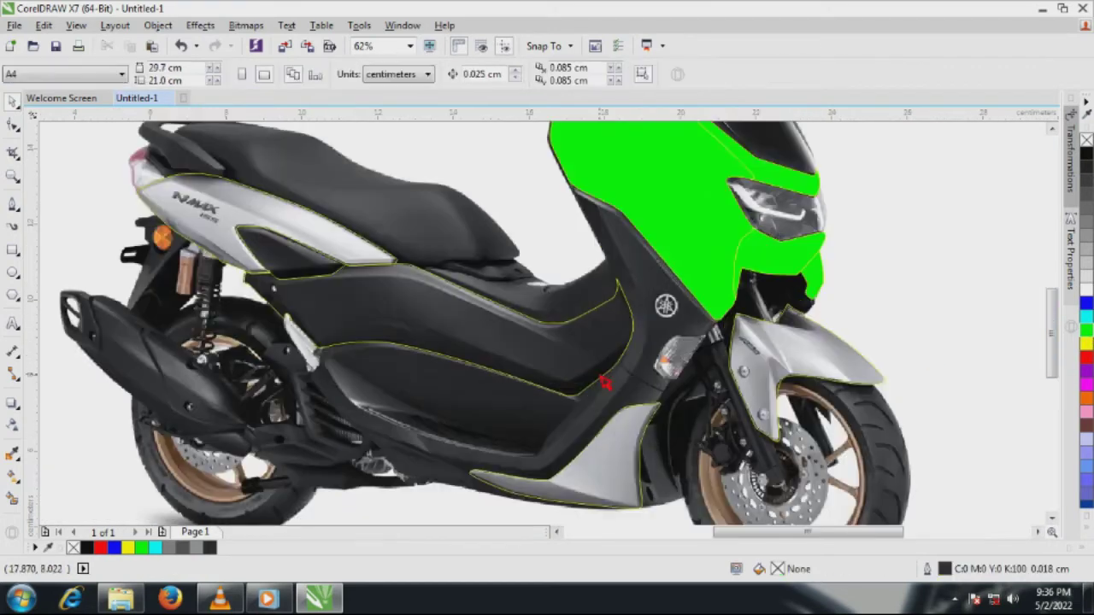
left_click(784, 361)
left_click(614, 463, "shift")
left_click(478, 344, "shift")
left_click(300, 229, "shift")
left_click(1086, 330)
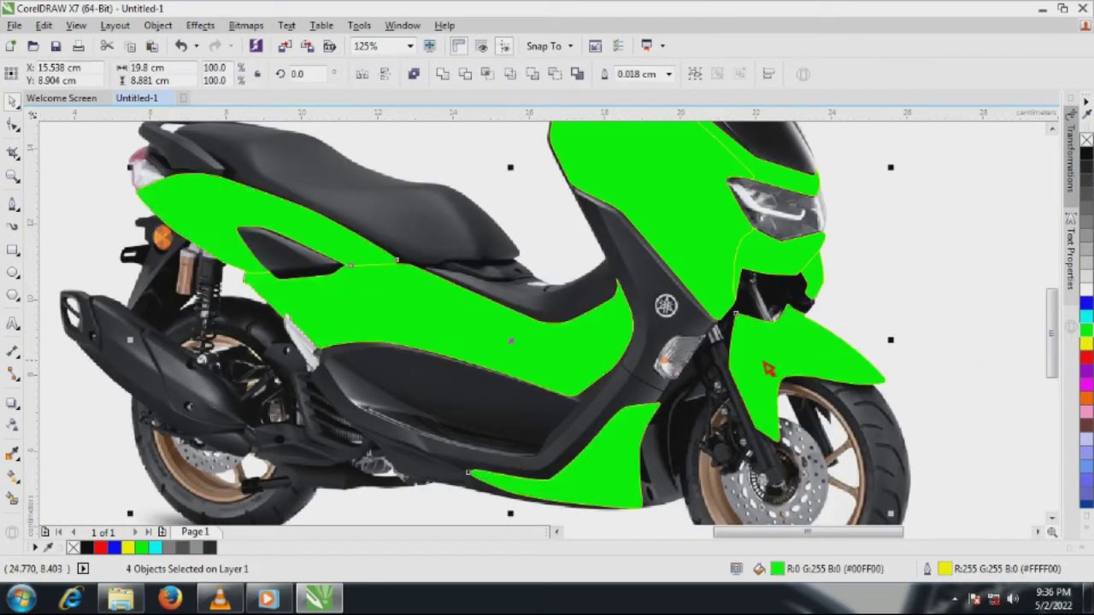
- Group the seven green panels and select the group together with the scooter photo
scroll(590, 356, "down", 1)
left_click(306, 267)
left_click(13, 205)
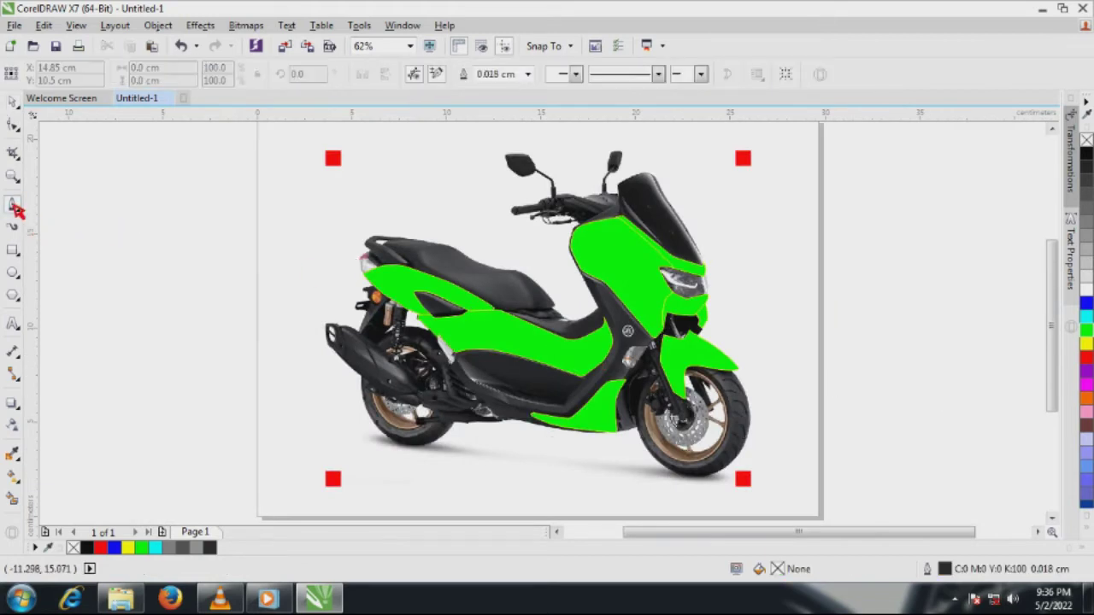
left_click(13, 102)
left_click_drag(581, 340, 773, 457)
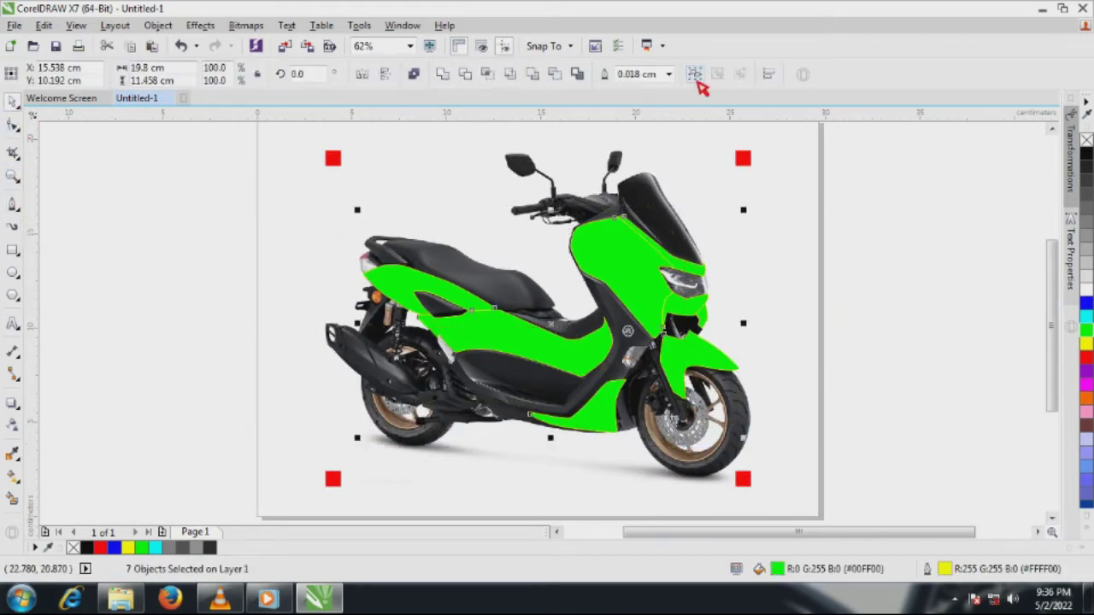
left_click(697, 75)
left_click(522, 293, "shift")
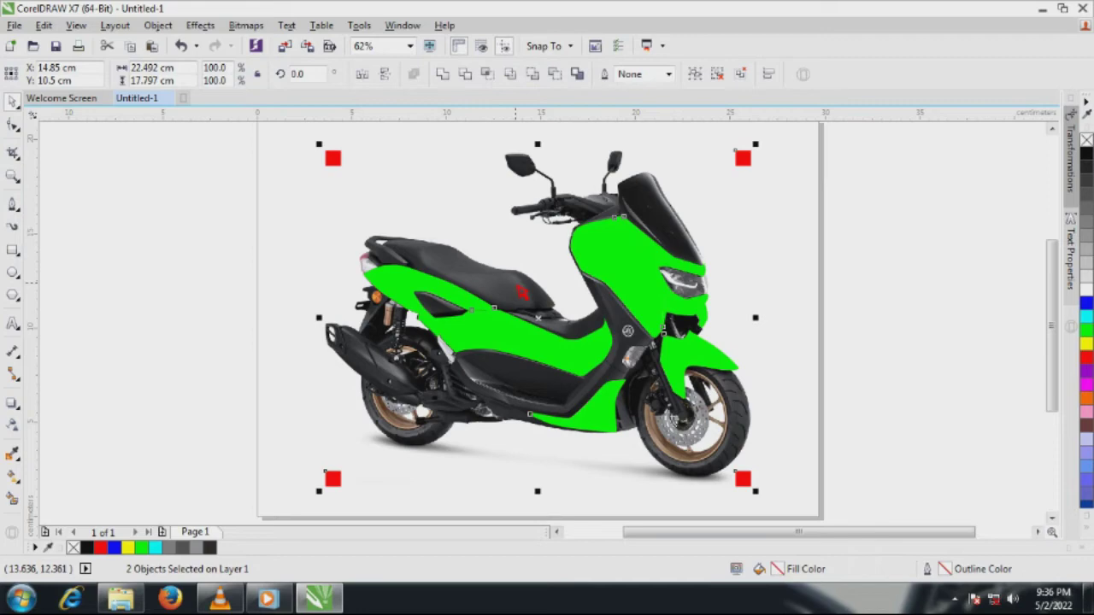
- Intersect the green panel group with the scooter photo and move the resulting panel pieces beside the page
left_click(488, 75)
left_click_drag(550, 323, 871, 333)
scroll(722, 348, "right", 4)
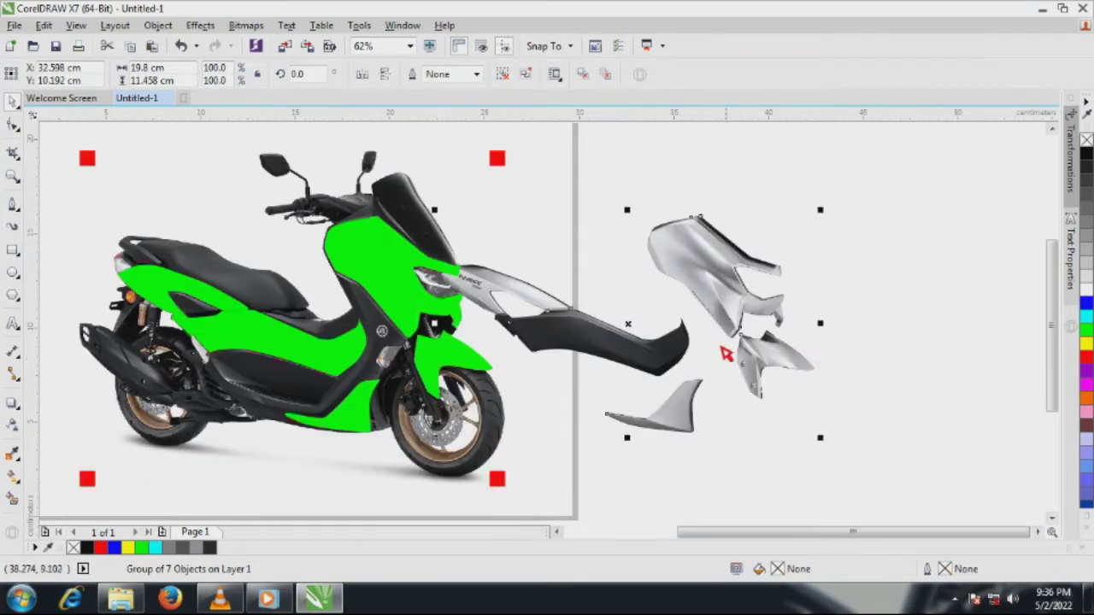
left_click_drag(632, 331, 777, 332)
scroll(741, 385, "down", 1)
- Ungroup the cut-out pieces and convert the dark side body panel piece to a 300 dpi bitmap
left_click(527, 77)
left_click(585, 244)
scroll(621, 366, "up", 1)
left_click(623, 369)
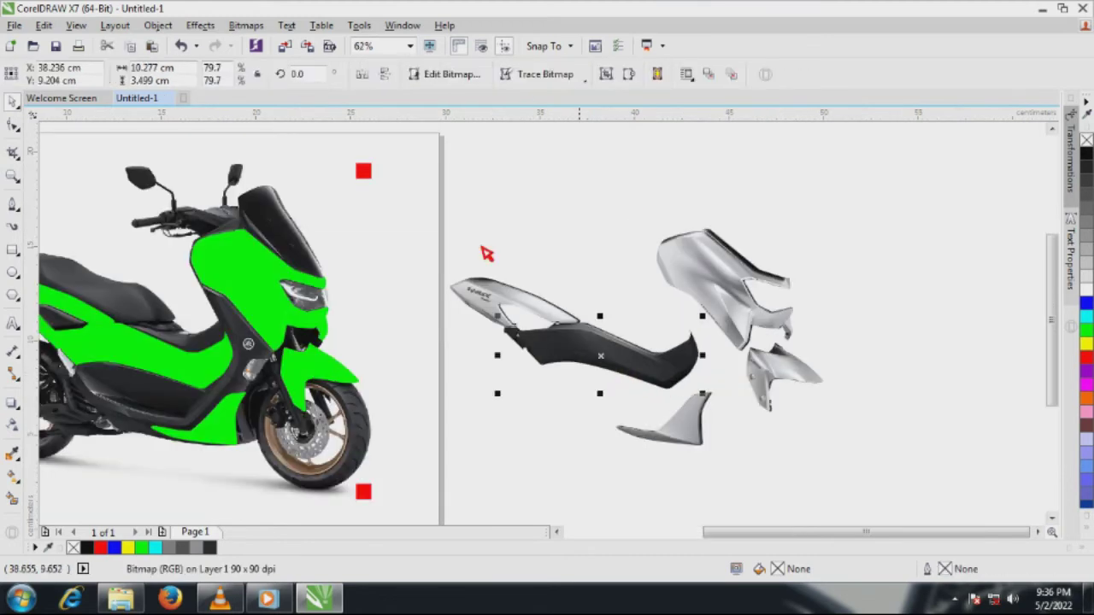
left_click(251, 27)
left_click(286, 43)
left_click(504, 327)
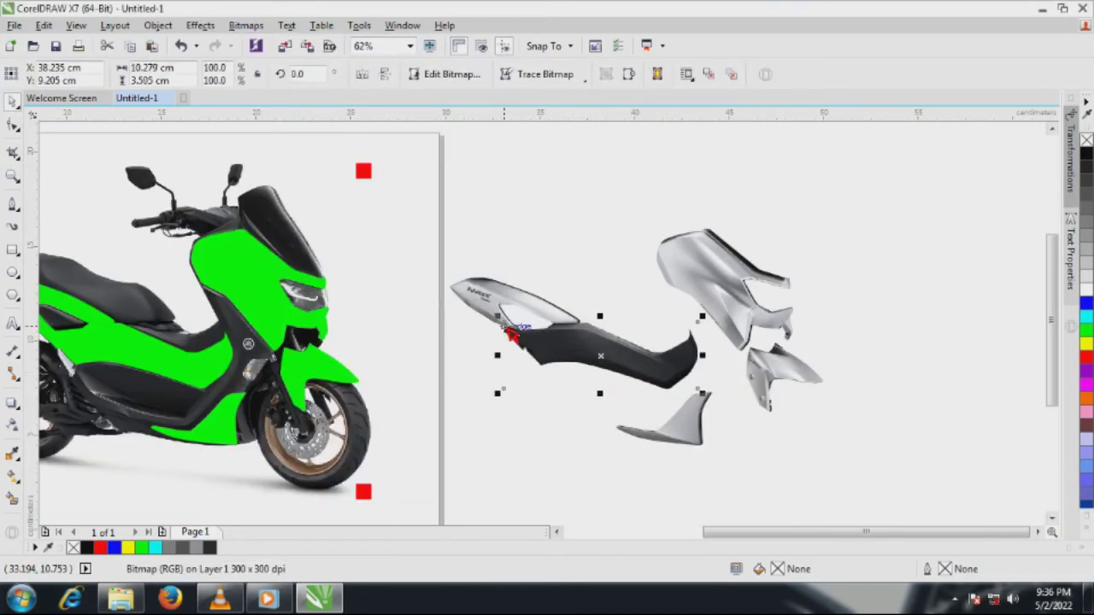
- Adjust the side body panel bitmap to brightness 15, contrast -69 and intensity 50
left_click(200, 25)
mouse_move(224, 45)
left_click(445, 128)
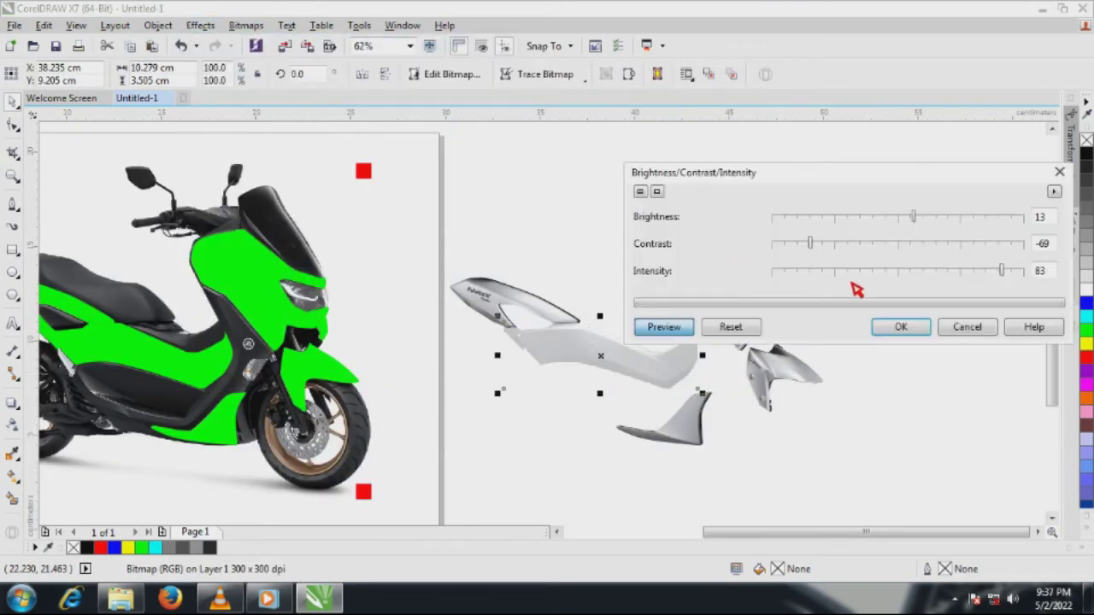
left_click(964, 272)
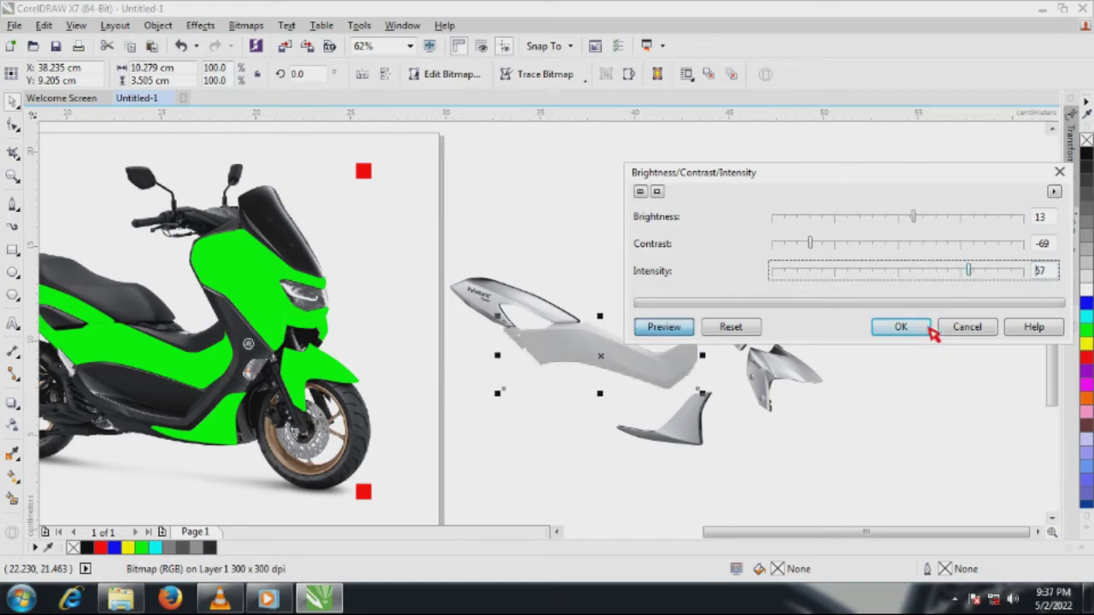
left_click_drag(974, 219, 930, 222)
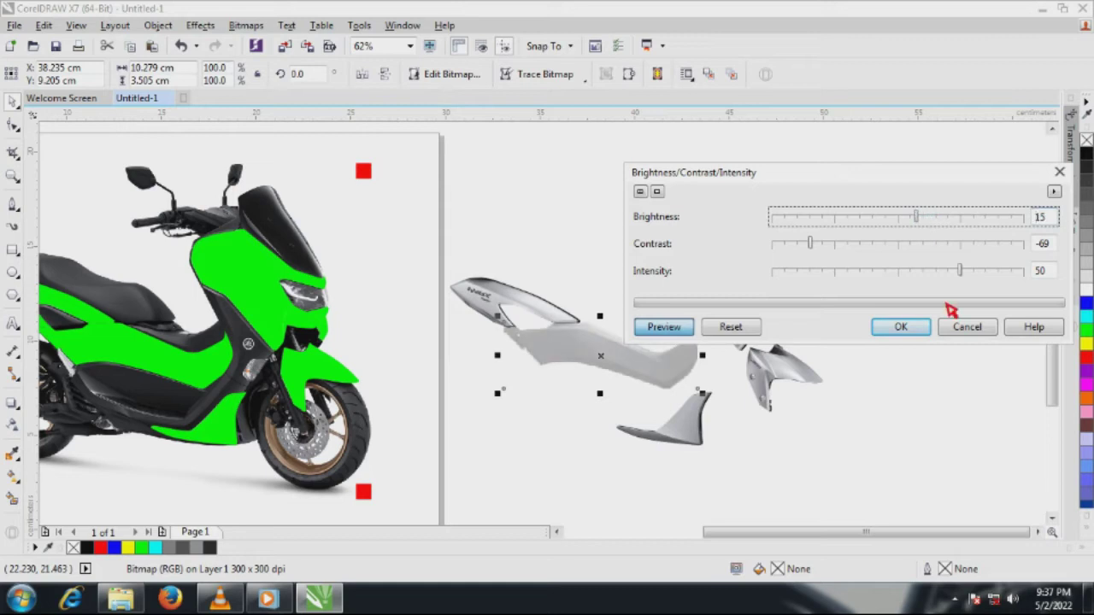
left_click(905, 329)
- Select the rear body panel, front cowl, fender and lower panel pieces together and convert them to a bitmap
left_click(524, 295)
left_click(715, 286, "shift")
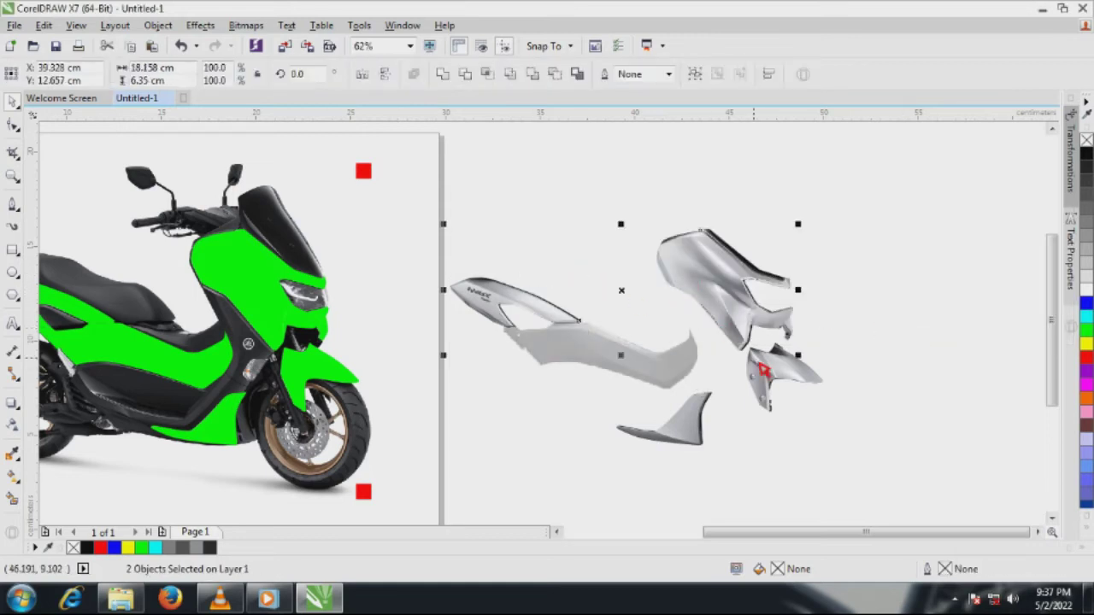
left_click(756, 367, "shift")
left_click(680, 430, "shift")
left_click(245, 25)
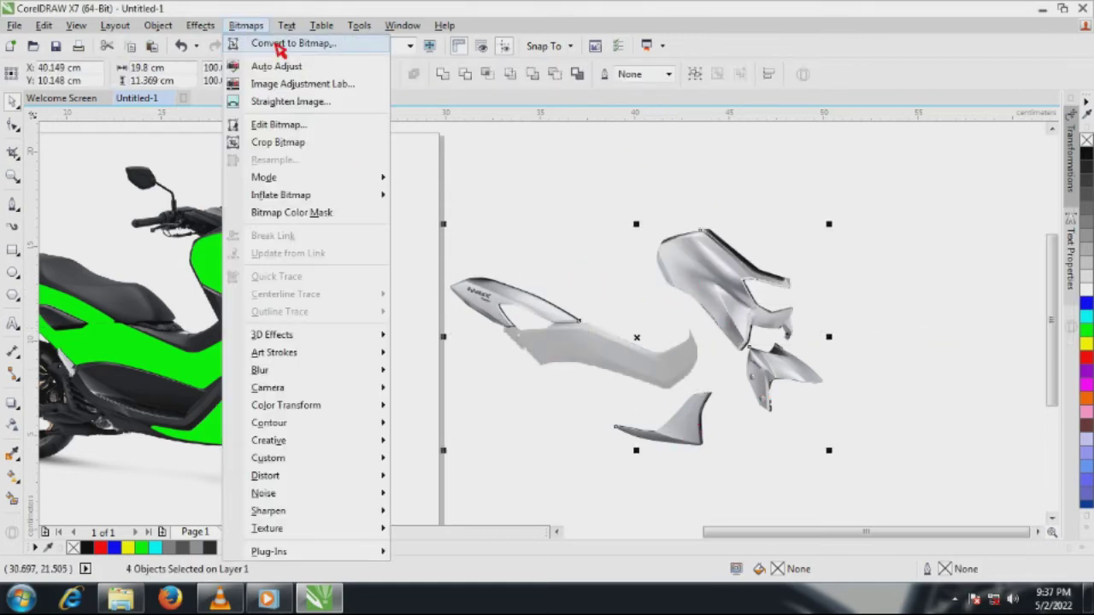
left_click(312, 41)
left_click(481, 328)
- Adjust the combined panel bitmap to brightness 15 and contrast -69, with intensity near zero
left_click(200, 25)
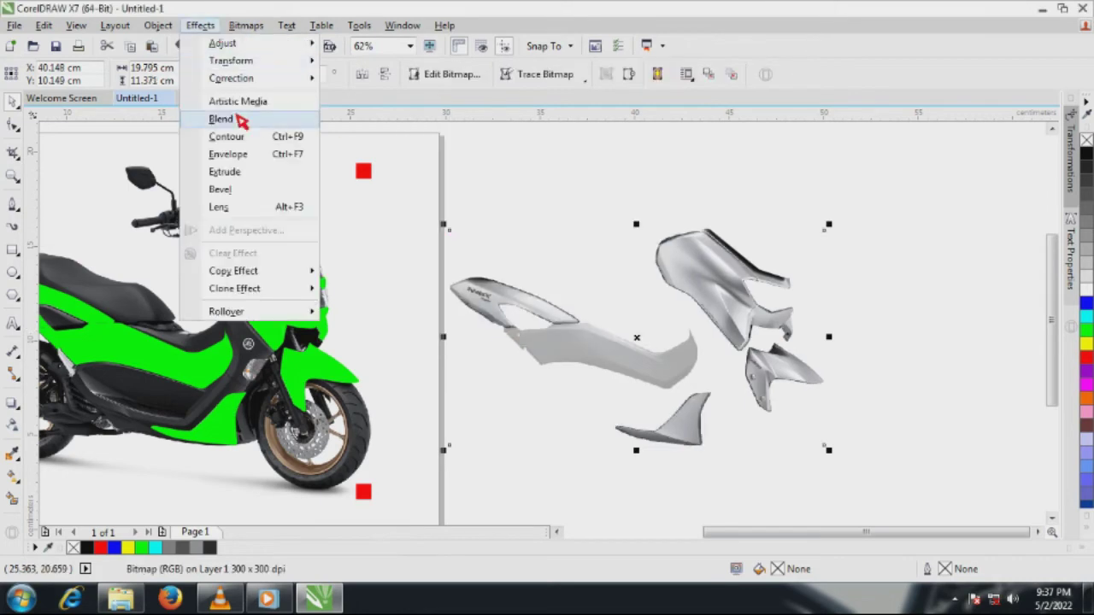
mouse_move(224, 43)
left_click(430, 129)
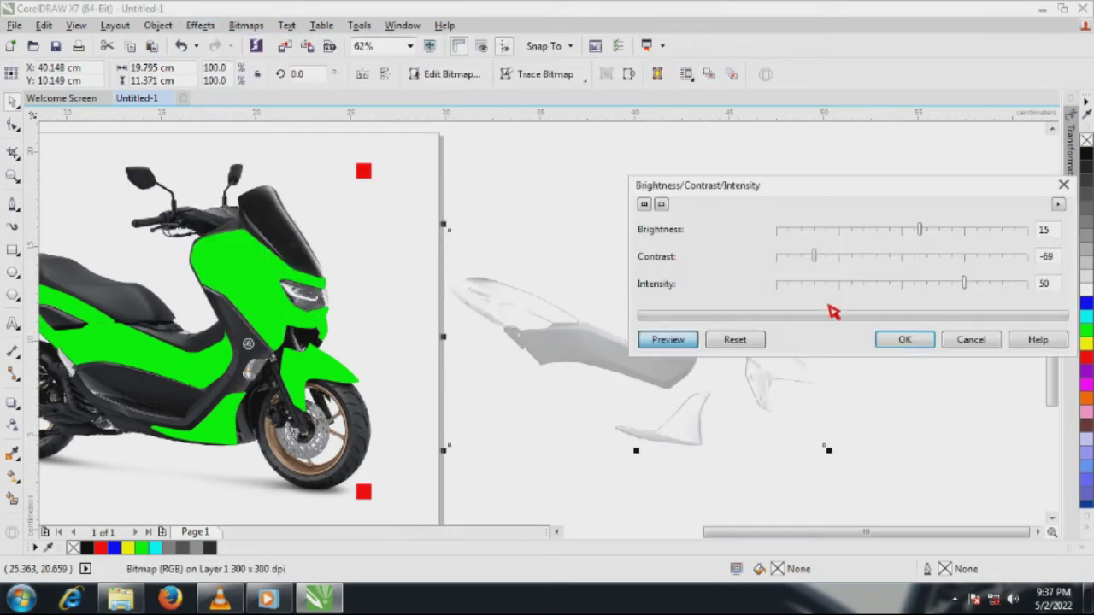
left_click(933, 286)
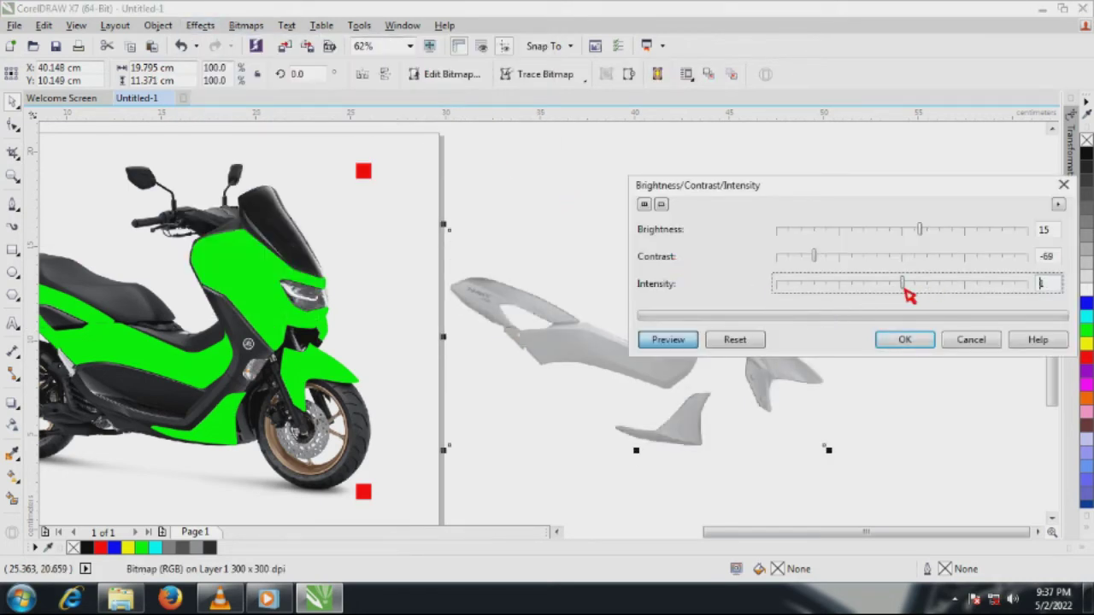
left_click(907, 340)
left_click(972, 370)
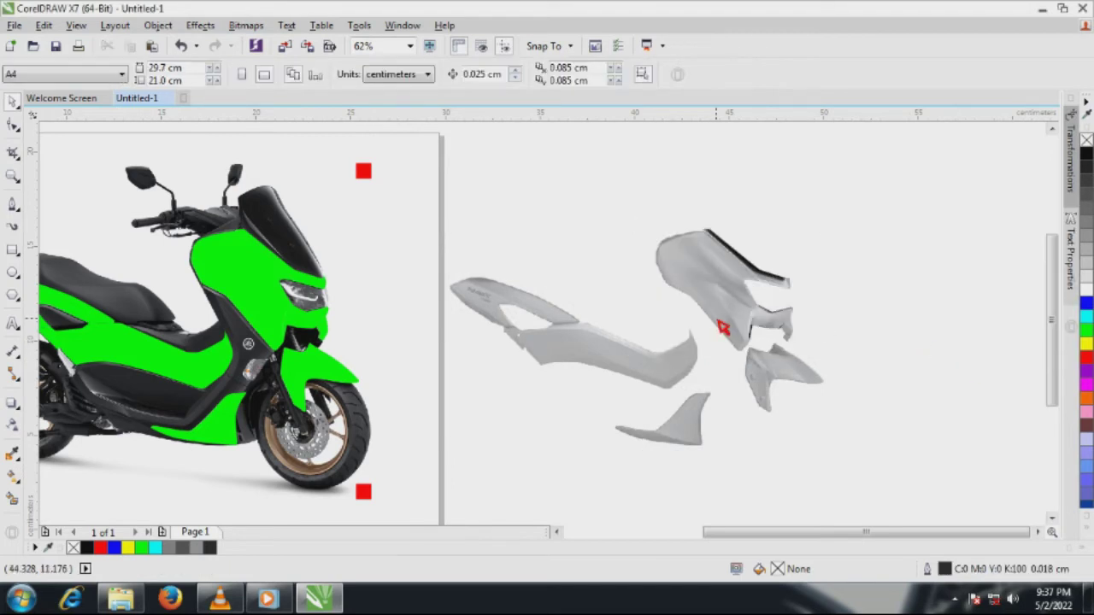
- Group all the grey panel pieces and center them horizontally on the green panel group over the scooter
scroll(721, 325, "down", 1)
left_click_drag(915, 208, 647, 452)
key("ctrl+g")
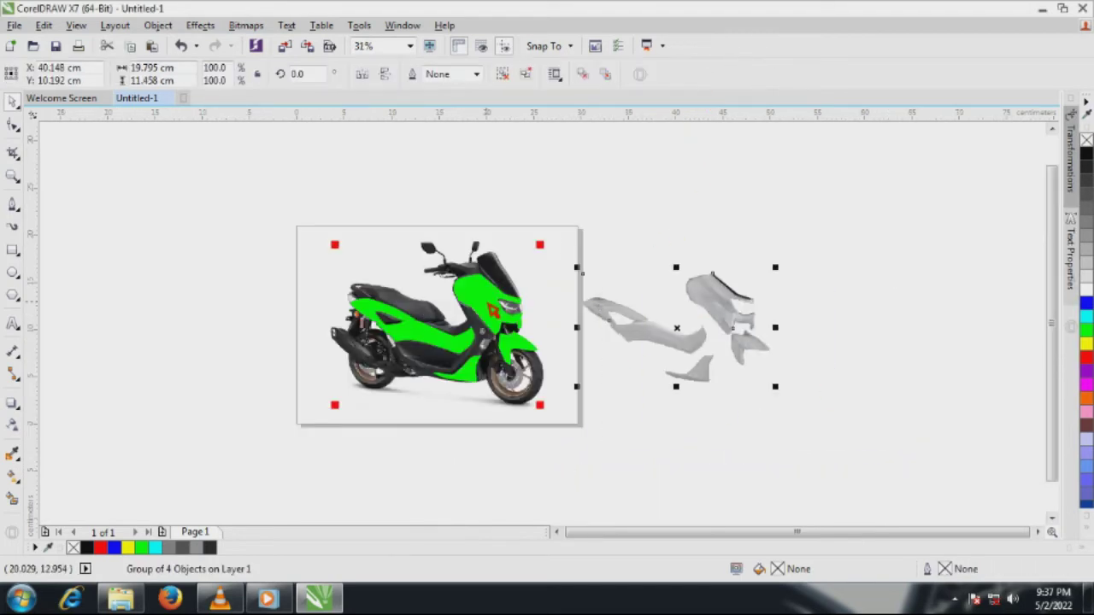
left_click(487, 303, "shift")
key("c")
left_click(538, 335)
- Move the green panel group off the scooter to check the grey pieces beneath, and undo the move
left_click_drag(490, 311, 747, 309)
scroll(470, 328, "up", 1)
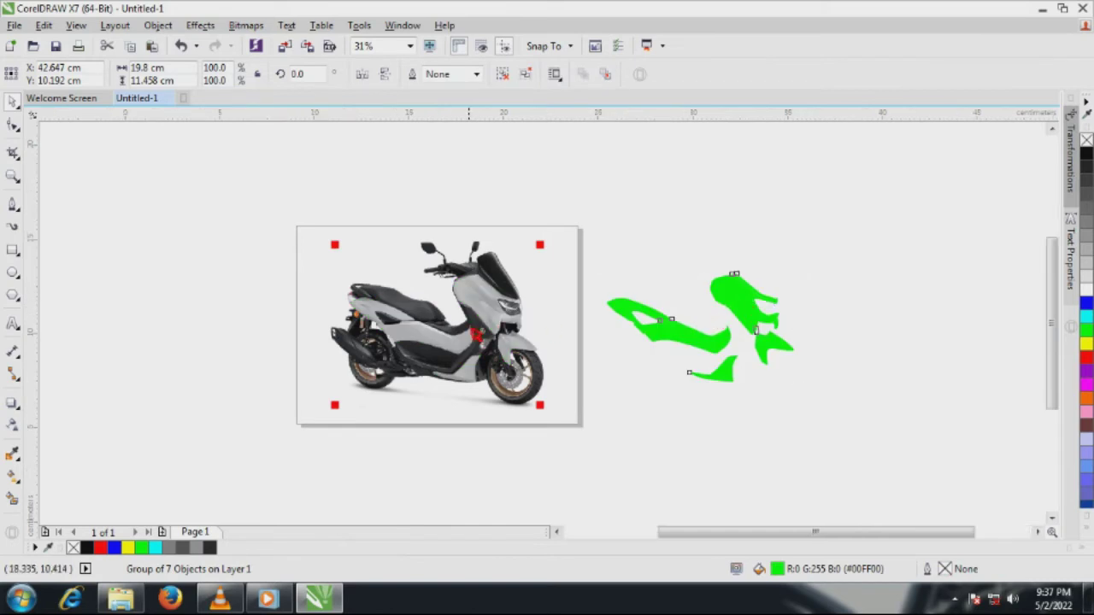
left_click_drag(507, 302, 345, 321)
key("ctrl+z")
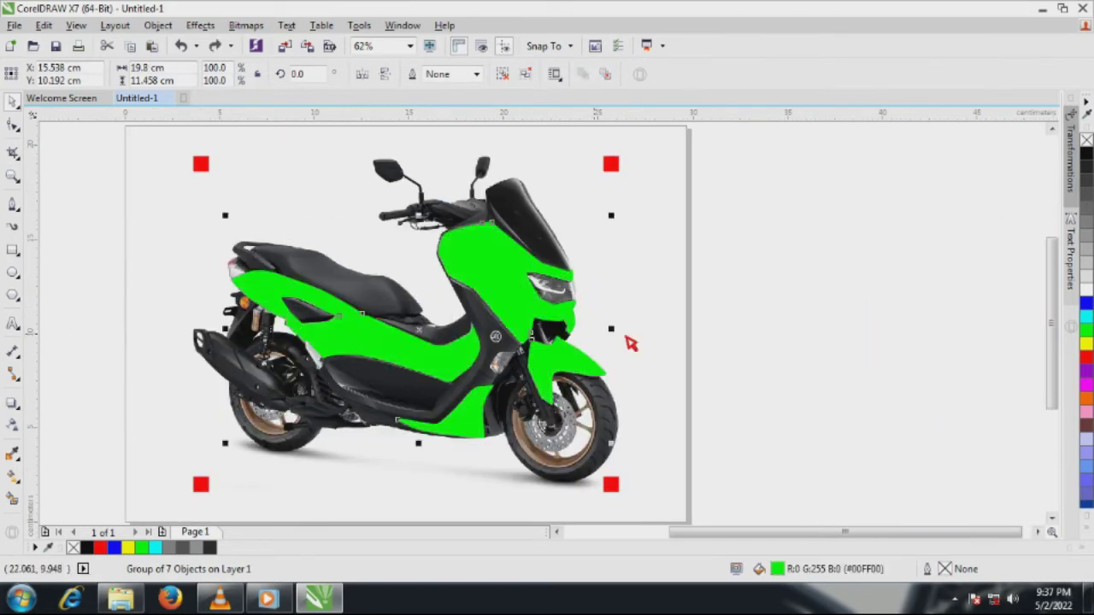
- Set the green panel group's transparency merge mode to Multiply
left_click(12, 424)
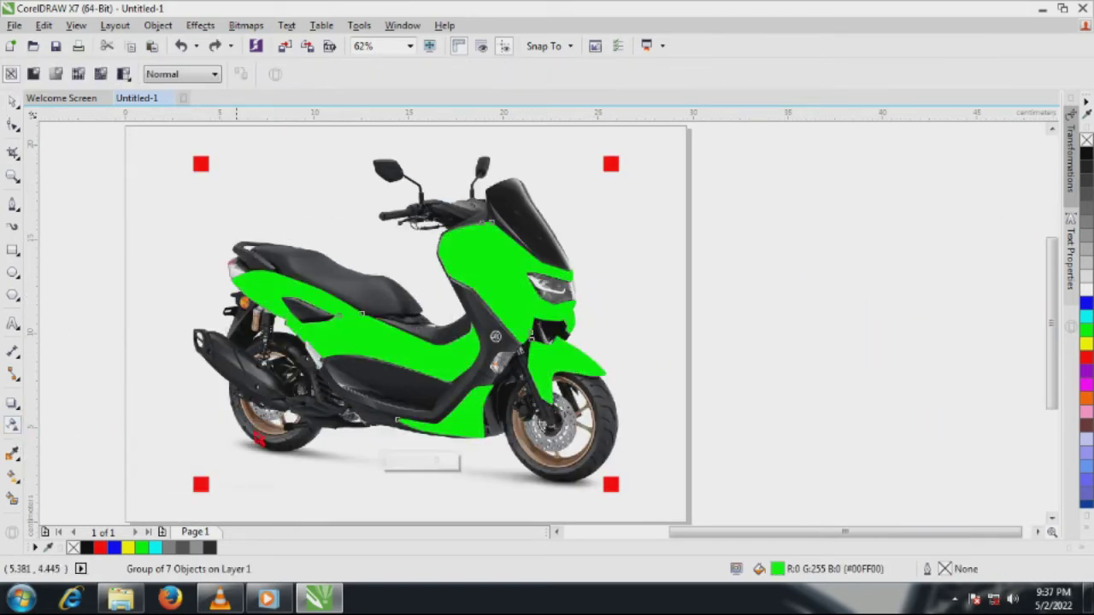
left_click(218, 79)
left_click(212, 162)
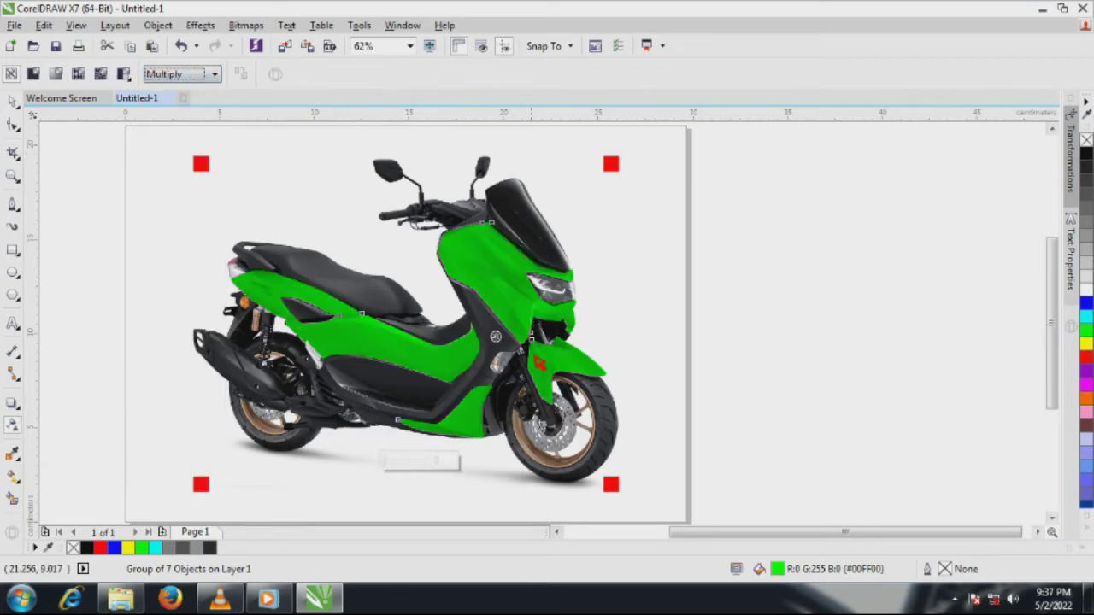
left_click(15, 103)
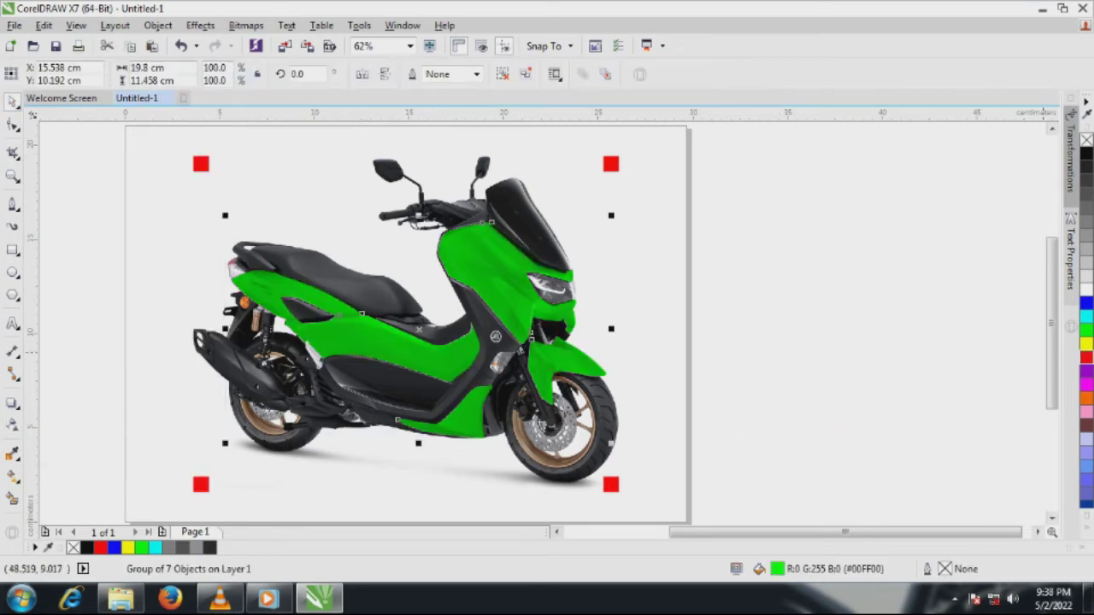
- Try red, yellow, cyan, white, grey and orange fills on the panel group and view the whole scooter
left_click(1086, 357)
left_click(1086, 343)
left_click(1085, 315)
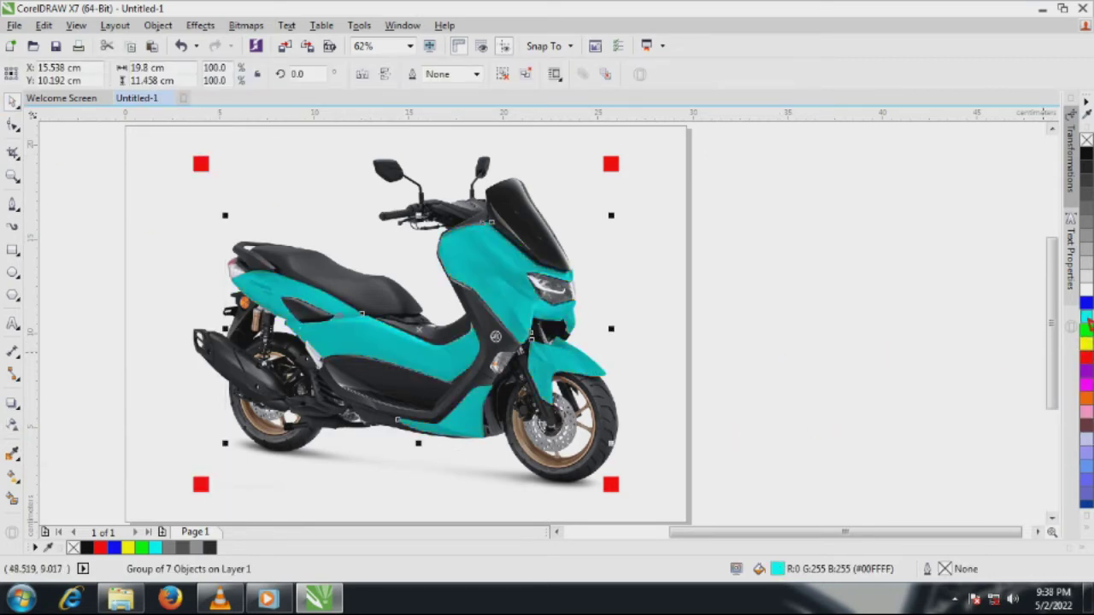
left_click(1086, 289)
left_click(1086, 249)
left_click(1086, 235)
left_click(1086, 222)
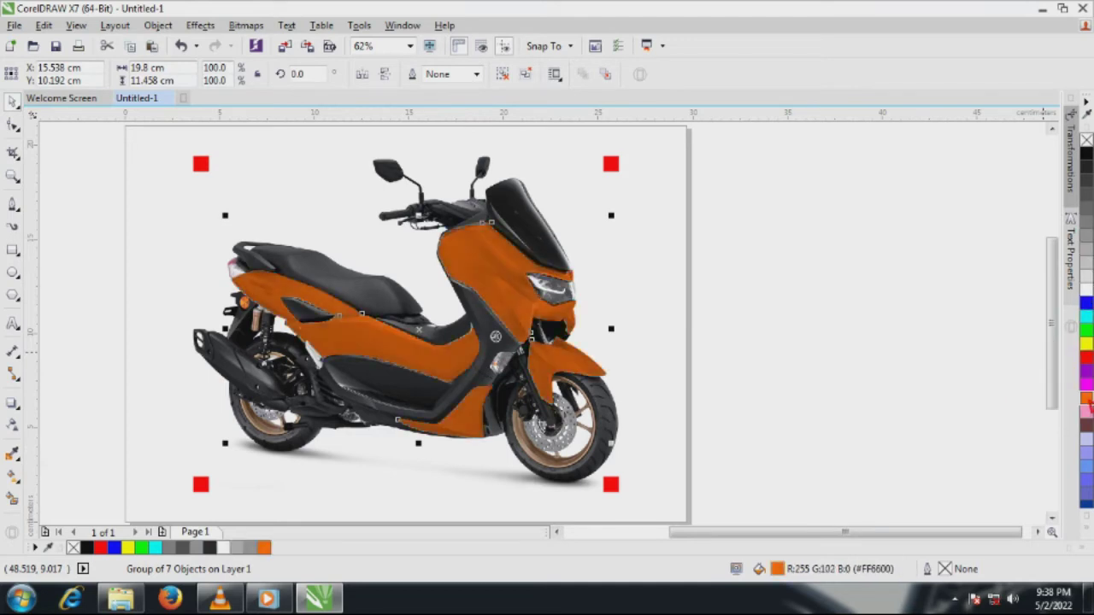
left_click(156, 251)
left_click(13, 176)
scroll(672, 349, "down", 1)
left_click_drag(373, 227, 735, 471)
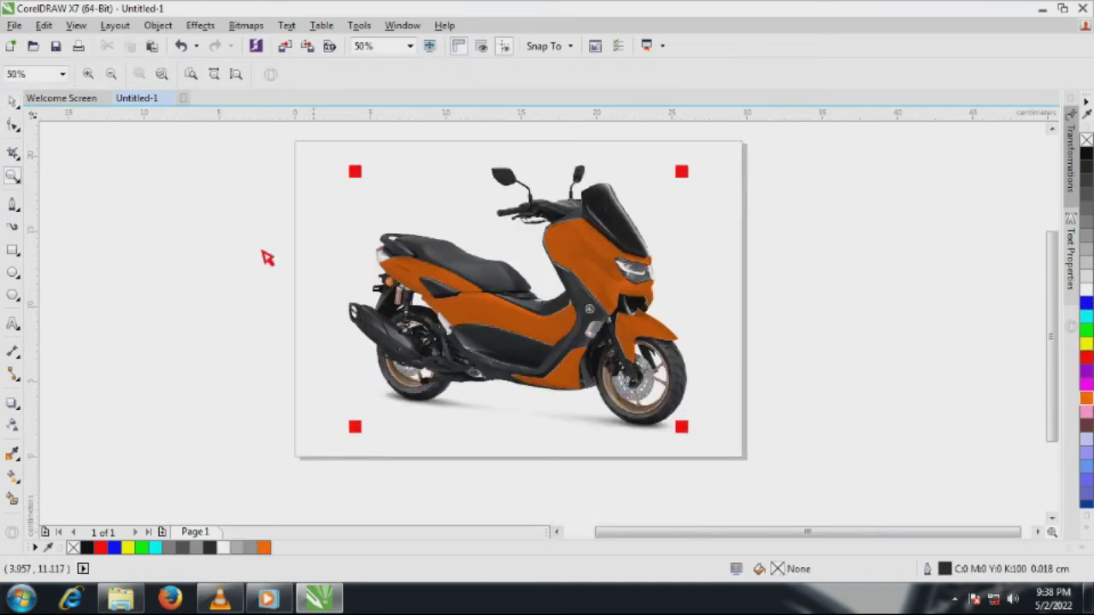
- Reselect the panel group, try magenta and several greys, and set its fill to white
key("space")
left_click(504, 290)
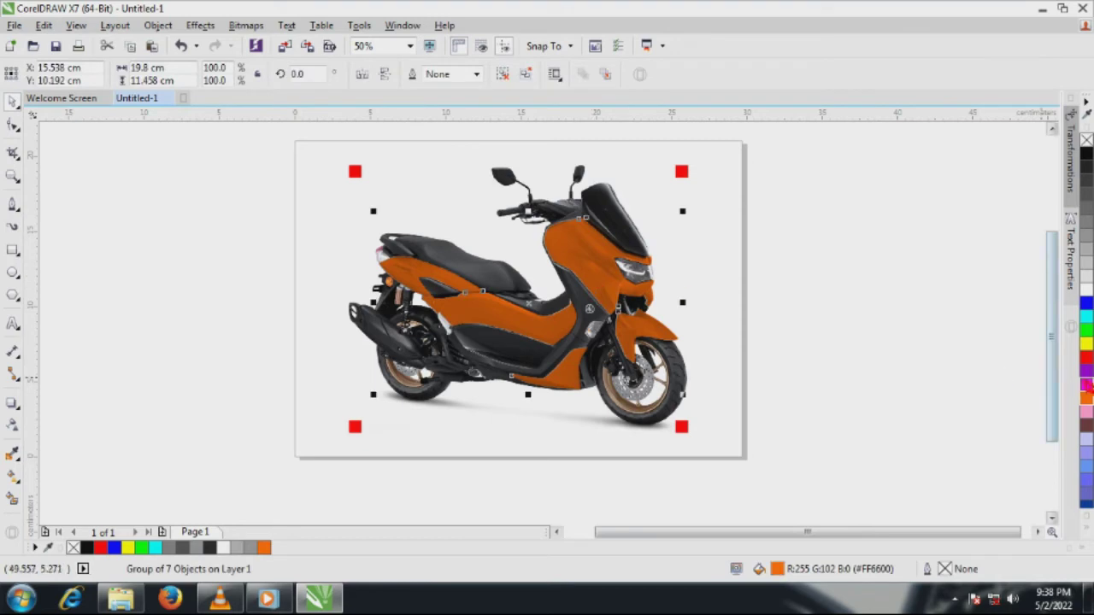
left_click(1086, 386)
left_click(1085, 257)
left_click(1087, 243)
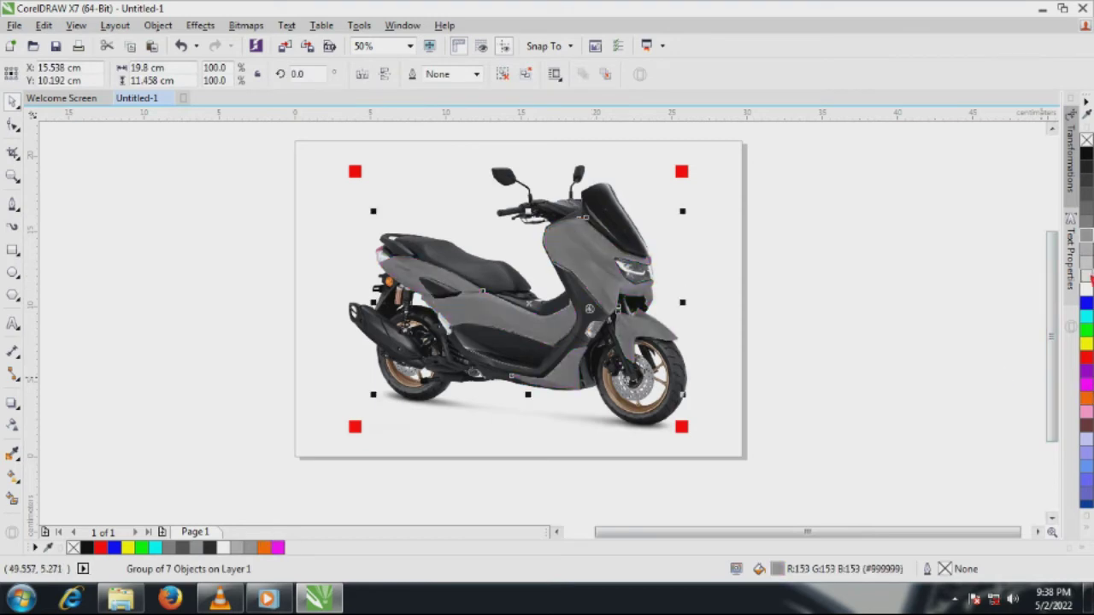
left_click(1088, 276)
left_click(1088, 289)
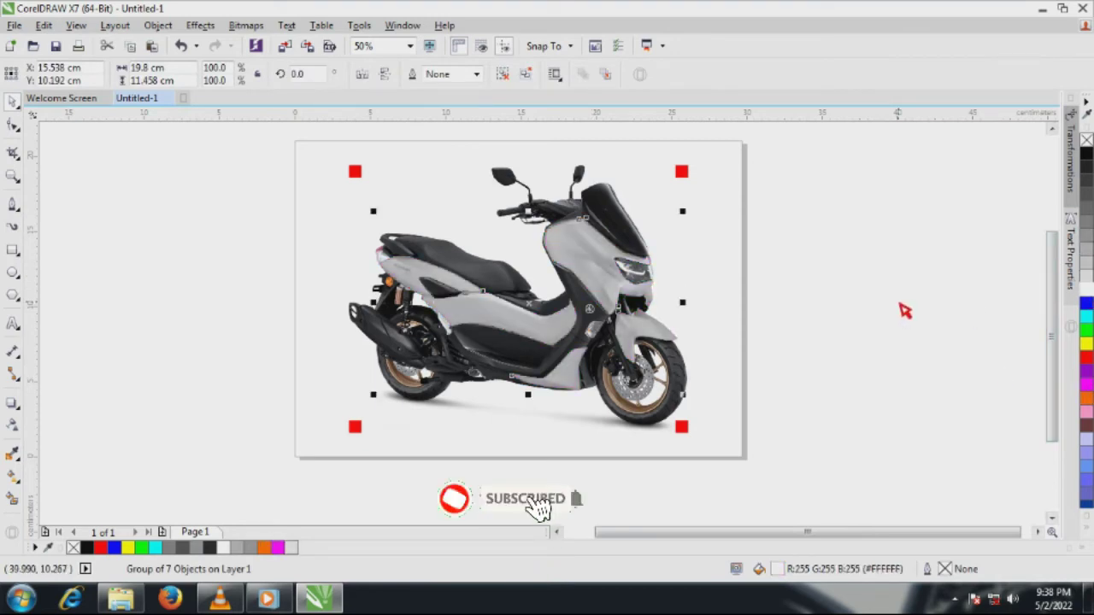
left_click(905, 311)
left_click_drag(288, 142, 757, 476)
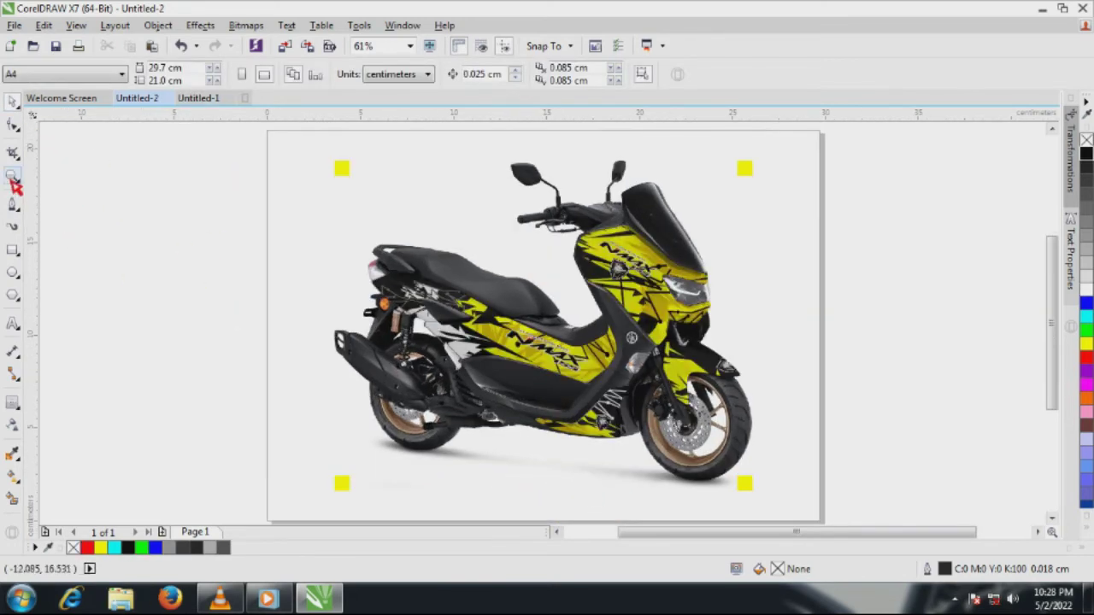
- Examine the yellow livery in the Untitled-2 document and the red livery in Untitled-1 at closer range
left_click(13, 177)
left_click_drag(363, 177, 760, 503)
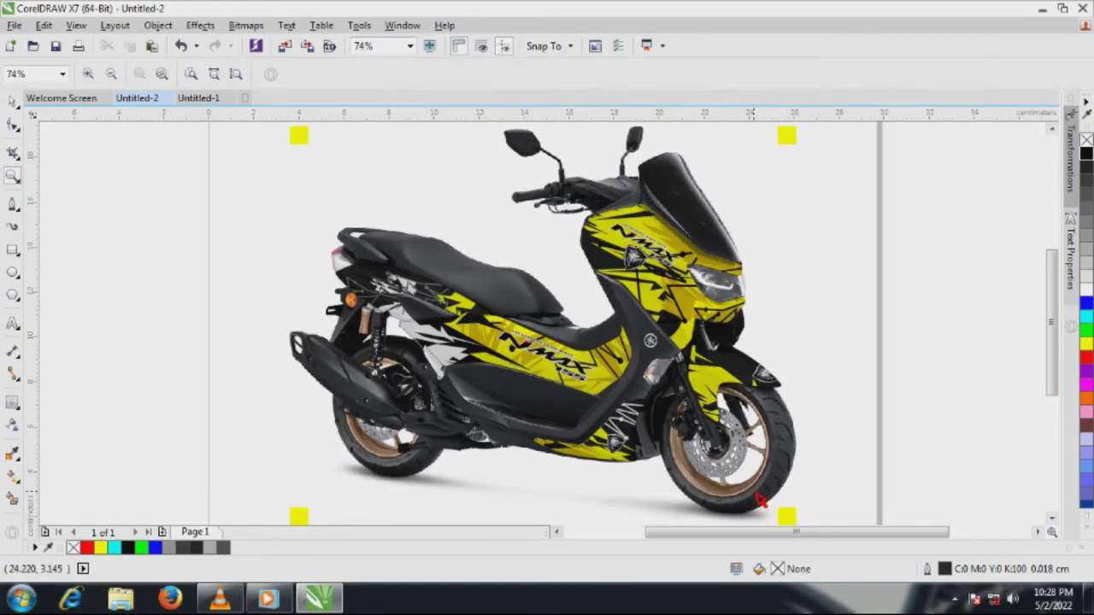
left_click(199, 98)
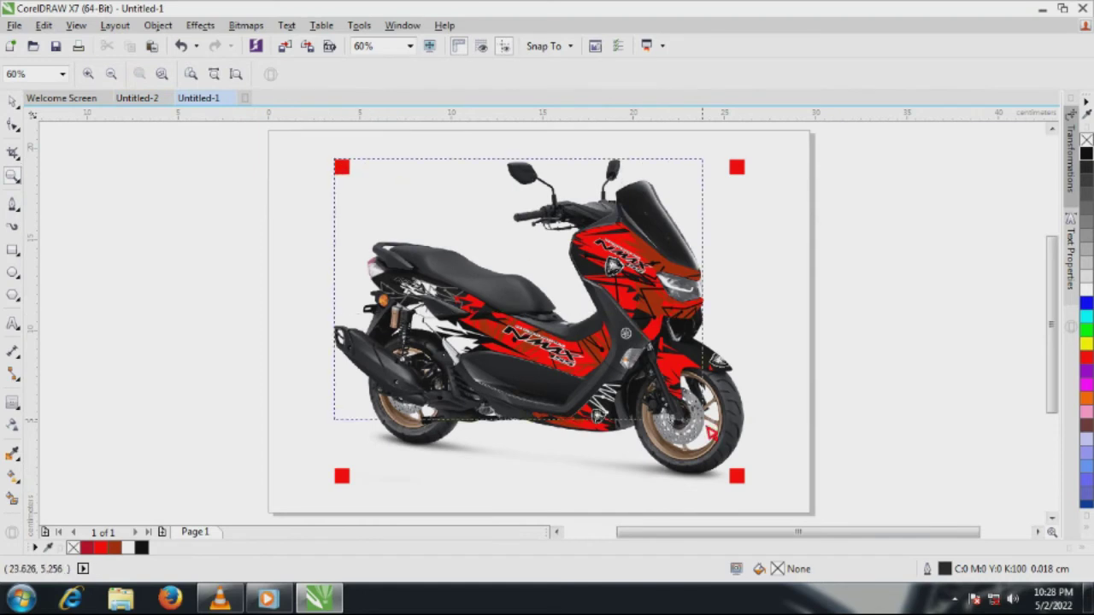
left_click_drag(711, 432, 752, 493)
left_click(13, 103)
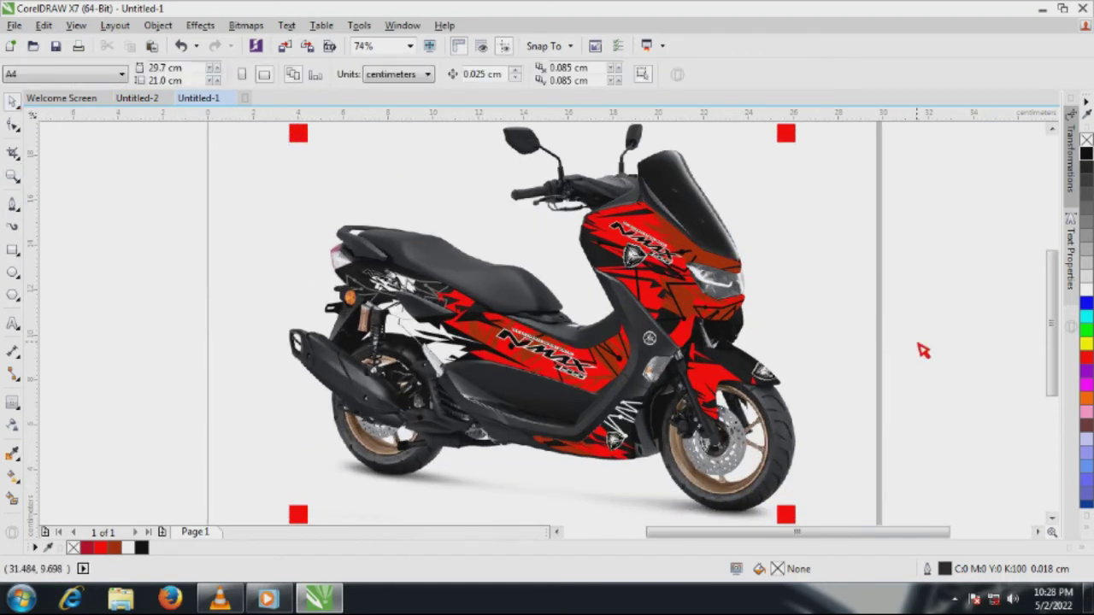
- Open the PowerClip contents of the red side body panel for editing
scroll(555, 368, "up", 5)
left_click(557, 367)
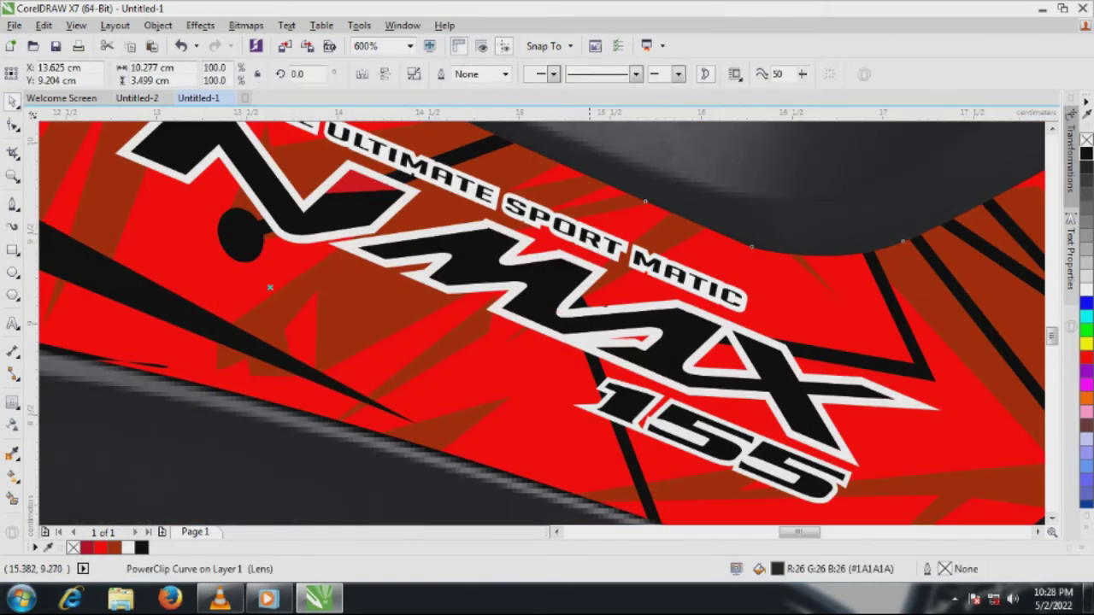
scroll(558, 368, "down", 4)
left_click(513, 400)
scroll(580, 285, "up", 2)
- Give the text THE ULTIMATE SPORT MATIC a black contour with a 0.038 cm offset and a white text fill
left_click(579, 285)
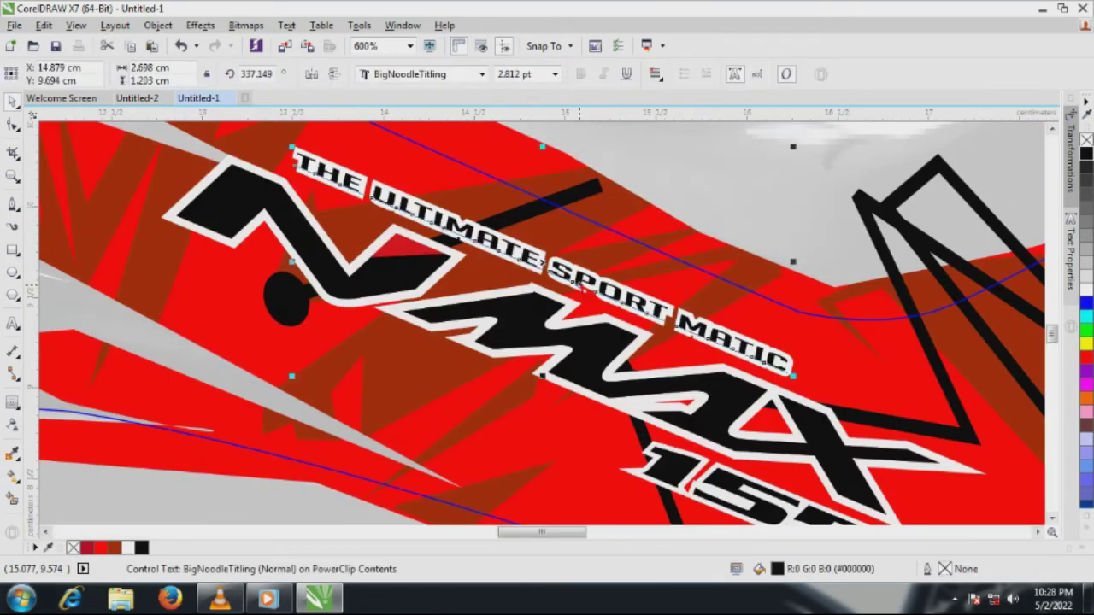
left_click(538, 255)
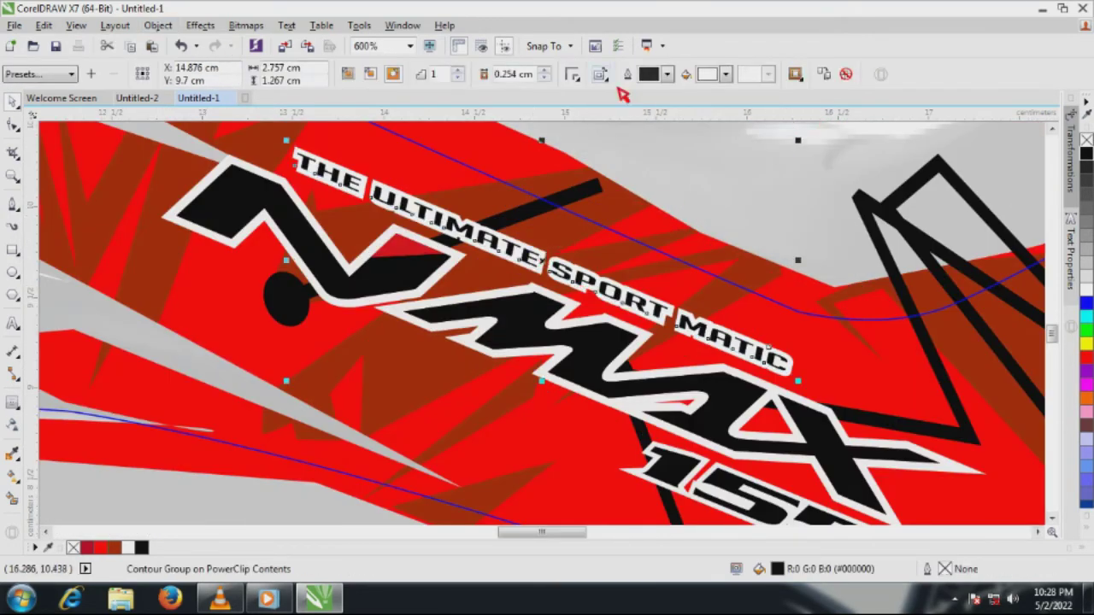
left_click(724, 74)
left_click(709, 100)
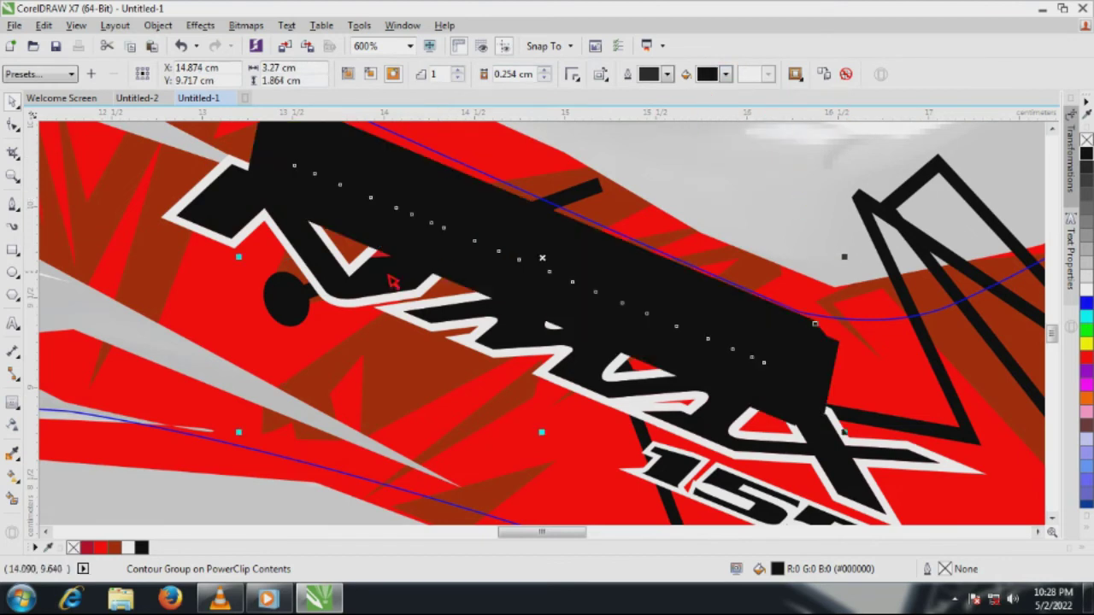
left_click_drag(250, 262, 293, 264)
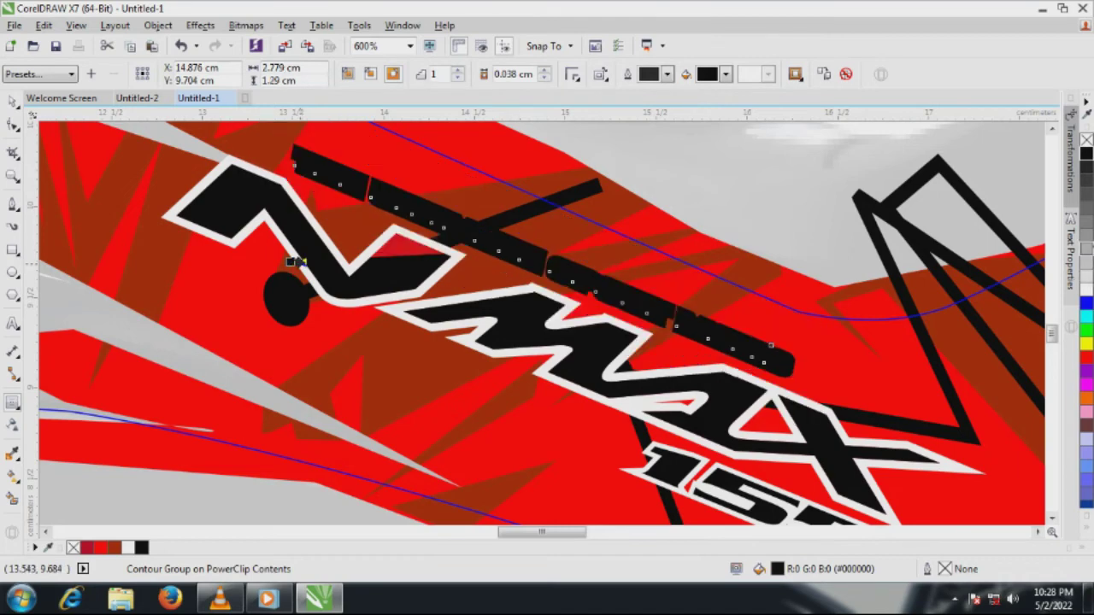
scroll(517, 333, "down", 2)
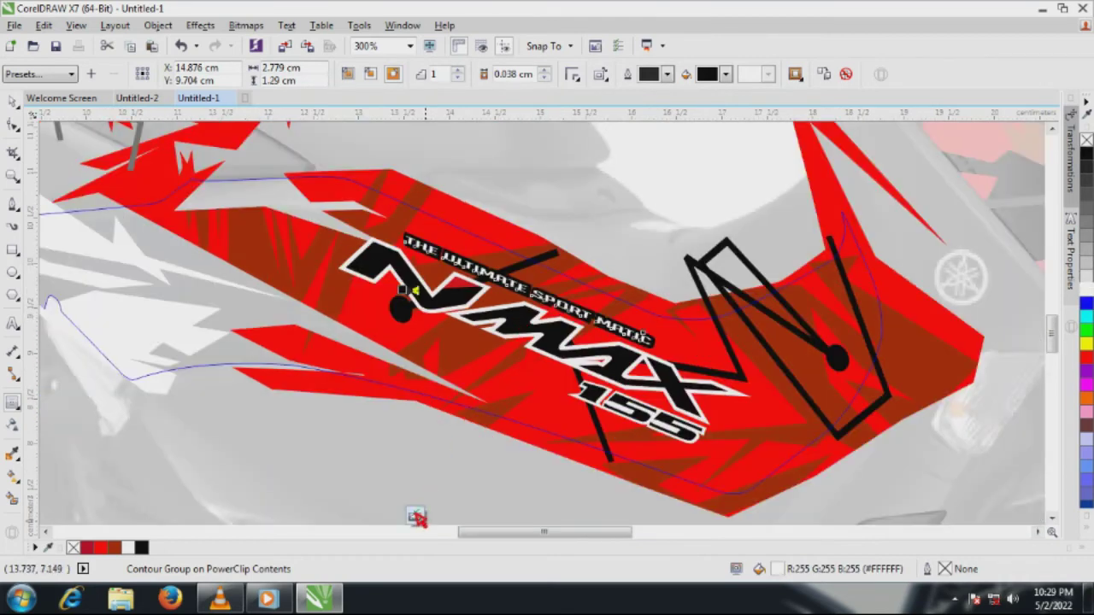
- Finish editing the side body panel's PowerClip and open the PowerClip contents of the red front body panel
left_click(417, 517)
scroll(517, 313, "down", 2)
scroll(643, 243, "up", 2)
left_click(645, 228)
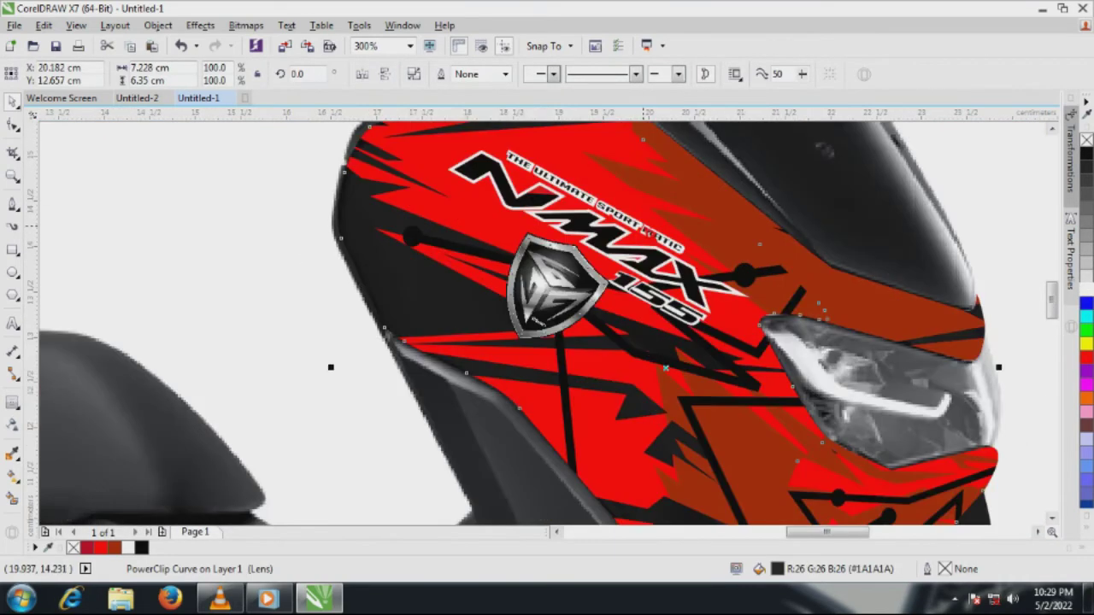
scroll(547, 290, "down", 1)
left_click(566, 499)
scroll(578, 247, "up", 2)
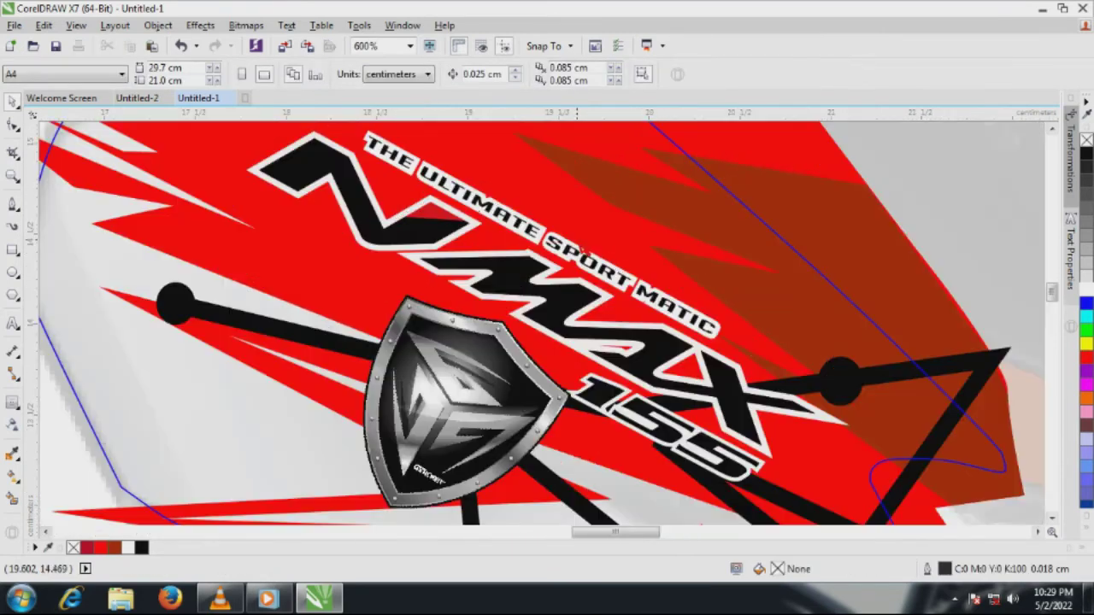
- Give the front panel's THE ULTIMATE SPORT MATIC text a black 0.022 cm contour and a white fill, and finish editing the PowerClip
left_click(580, 247)
left_click(571, 246, "ctrl")
scroll(571, 246, "up", 1)
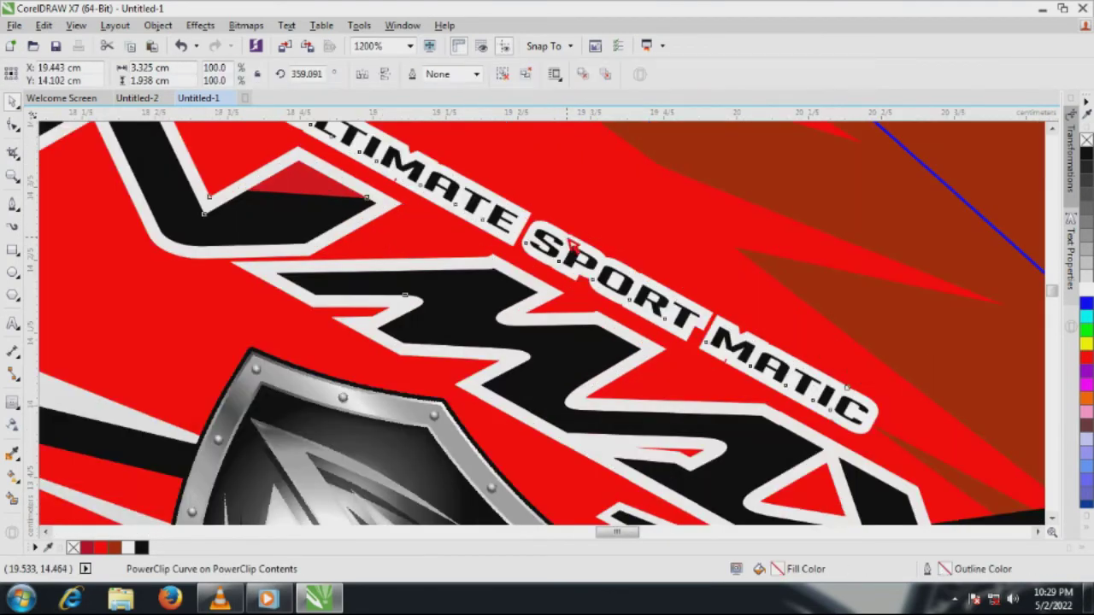
left_click(500, 82)
left_click(571, 234)
left_click(571, 241)
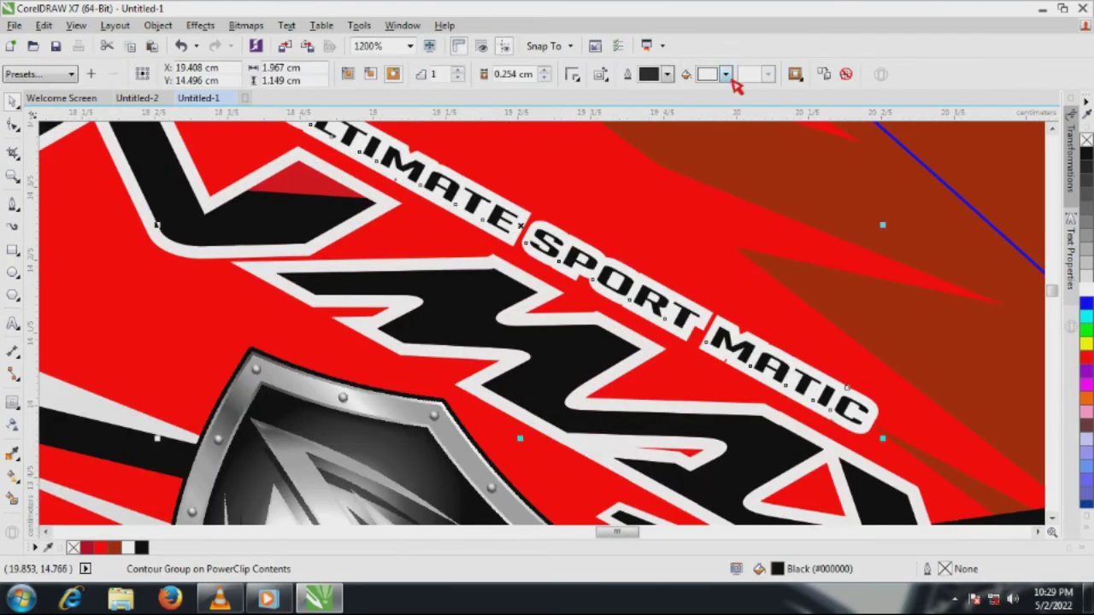
left_click(725, 75)
left_click(705, 92)
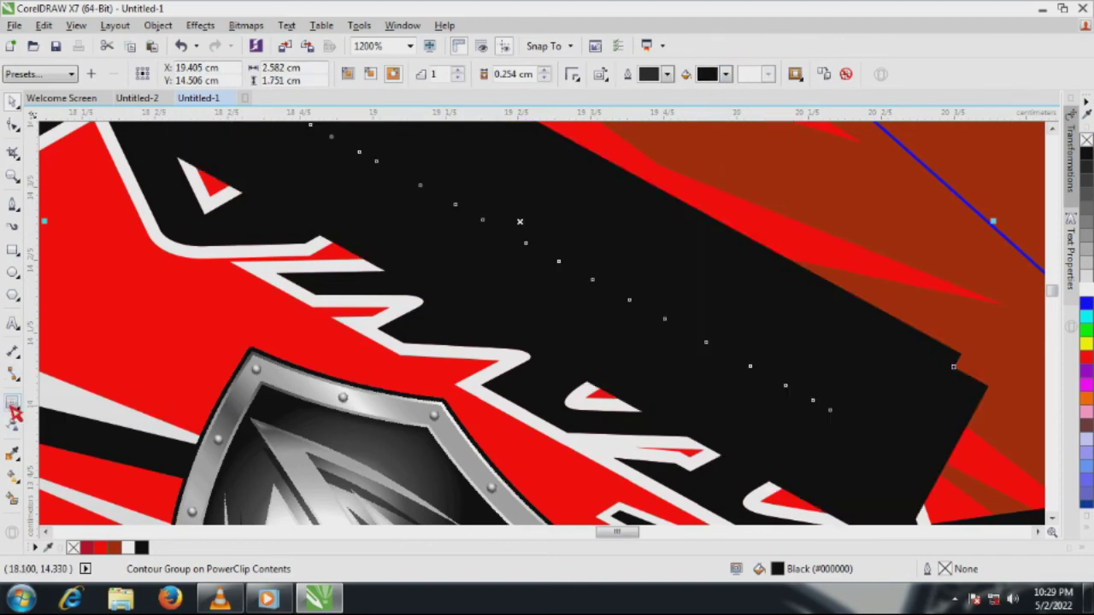
mouse_move(176, 226)
left_mouse_down()
mouse_move(151, 227)
mouse_move(171, 227)
left_mouse_up()
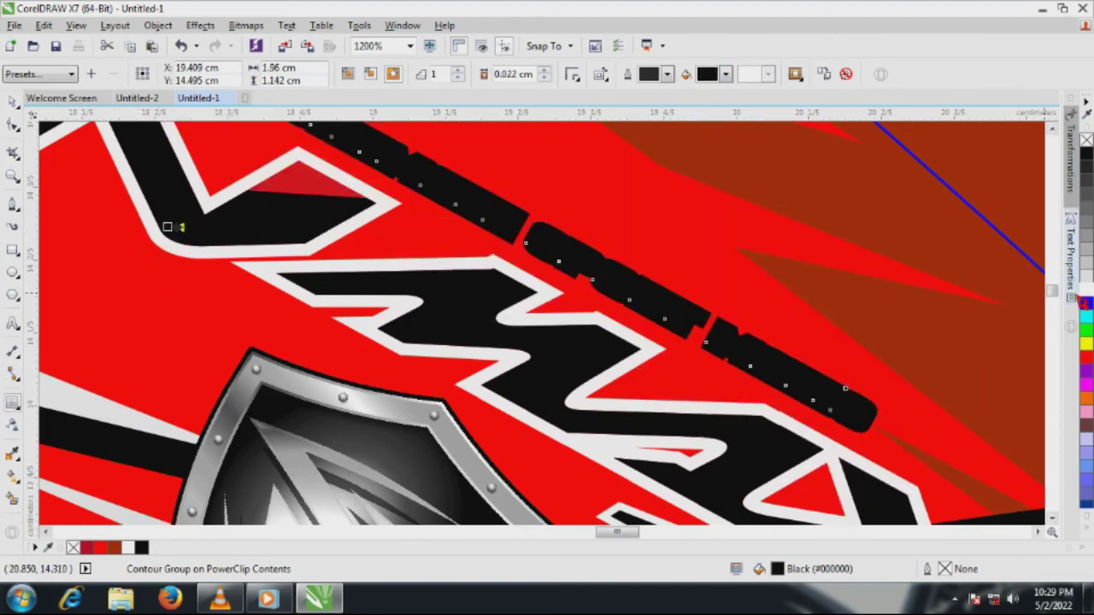
scroll(641, 289, "down", 3)
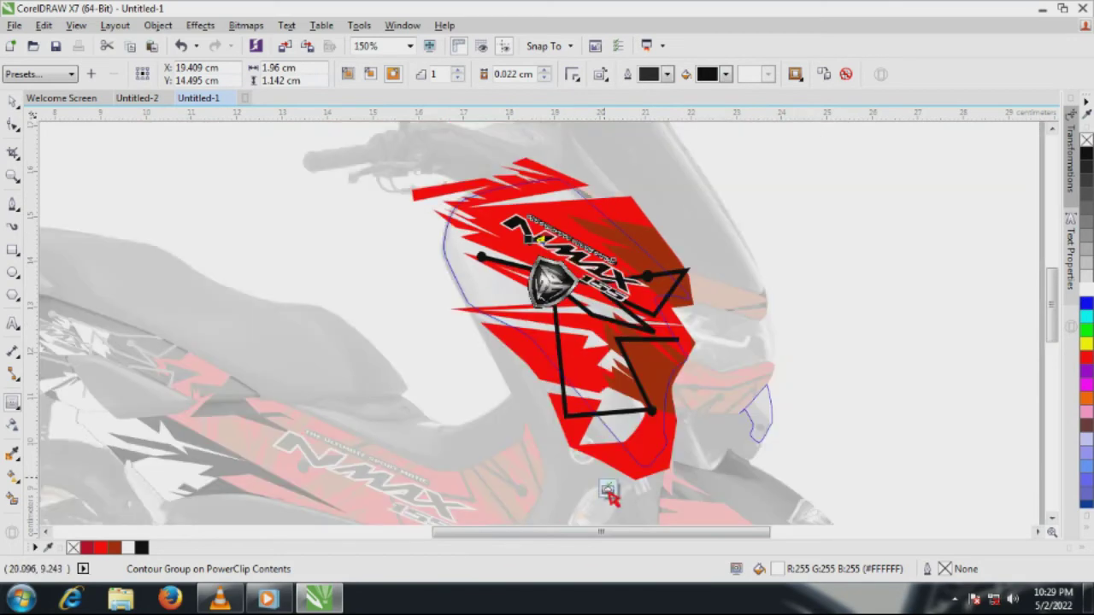
left_click(605, 486)
- Examine the whole red scooter mockup and compare it with the yellow version in the Untitled-2 document
scroll(607, 486, "down", 2)
key("z")
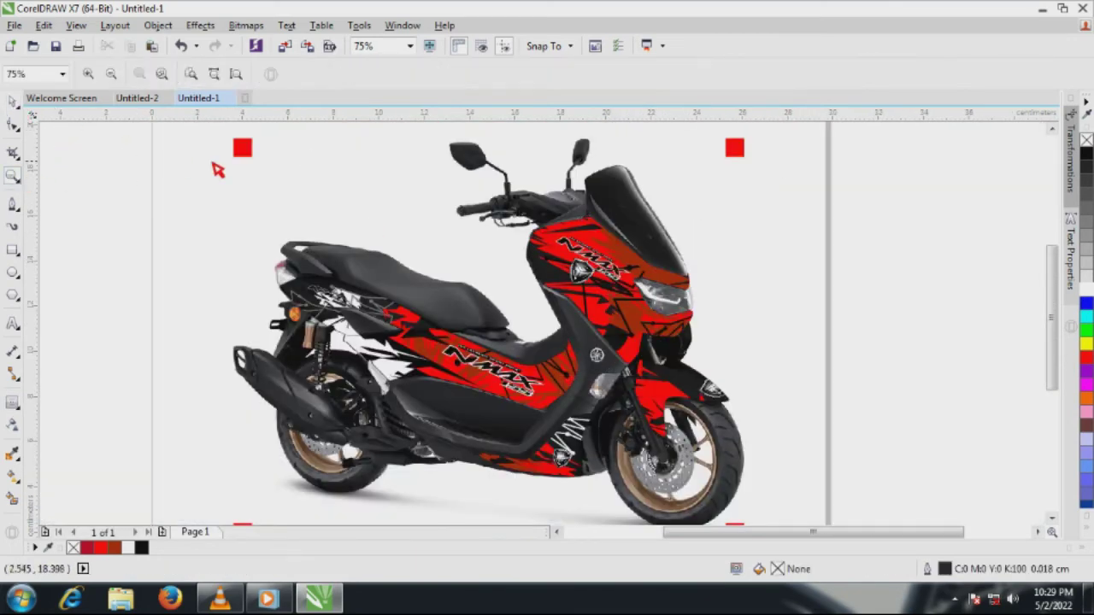
left_click_drag(588, 308, 751, 505)
left_click(13, 101)
left_click(138, 99)
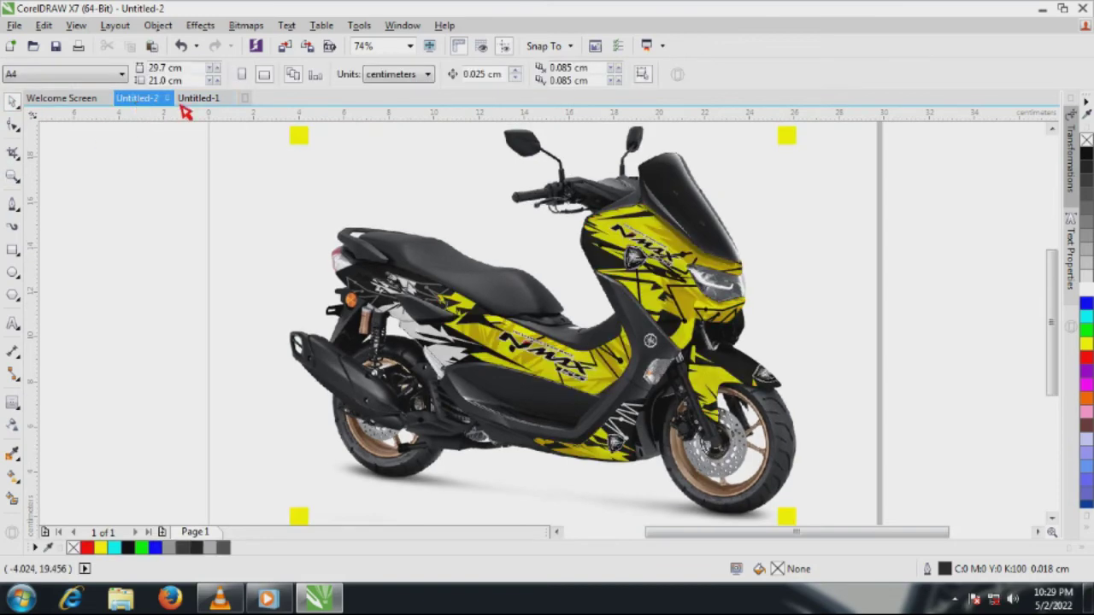
left_click(211, 99)
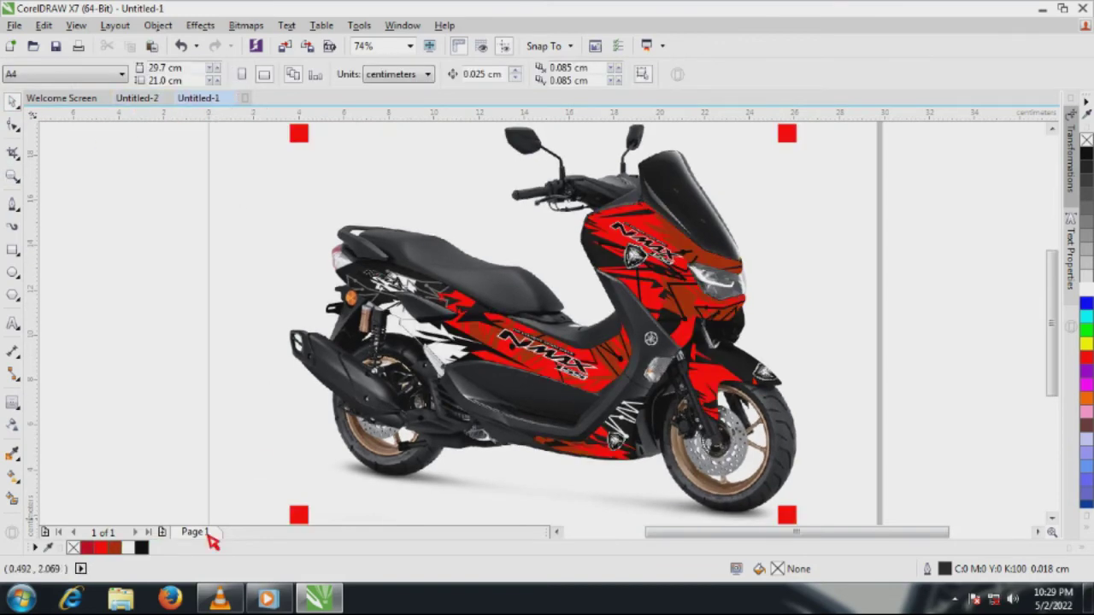
- Open NMAX grafis.cdr from the POLA DECAL folder in D:\MASTER using Windows Explorer, and dismiss the text update notice
left_click(121, 598)
left_click(98, 259)
double_click(423, 239)
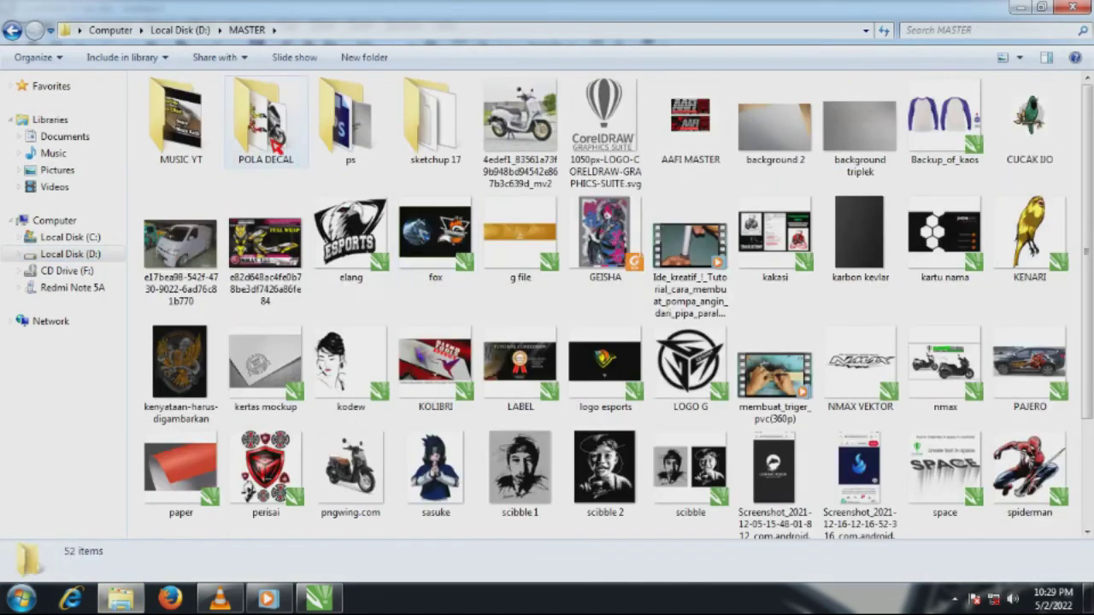
double_click(256, 120)
right_click(798, 250)
left_click(811, 251)
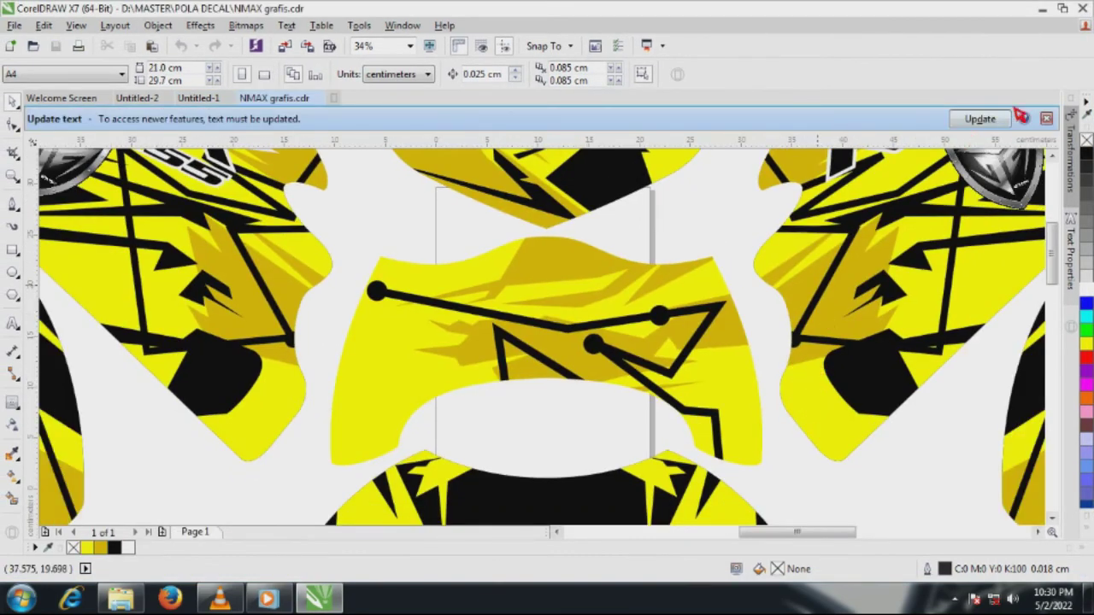
left_click(1046, 119)
- Examine the full yellow and red decal layouts in NMAX grafis.cdr and compare them with the mockups in Untitled-2 and Untitled-1
scroll(615, 215, "down", 5)
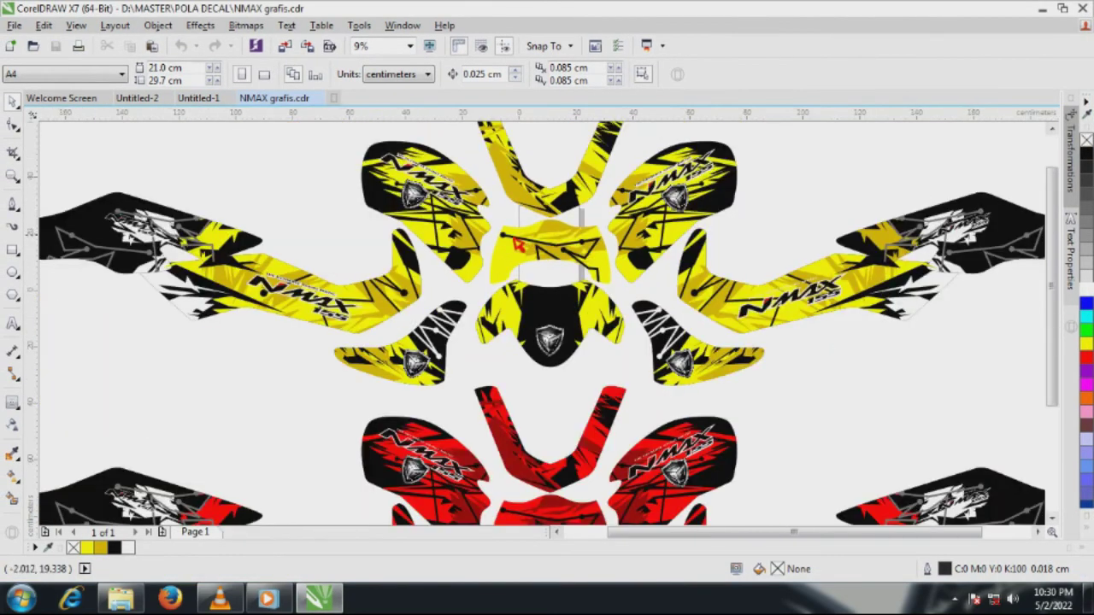
left_click(11, 182)
left_click_drag(268, 176, 808, 466)
key("space")
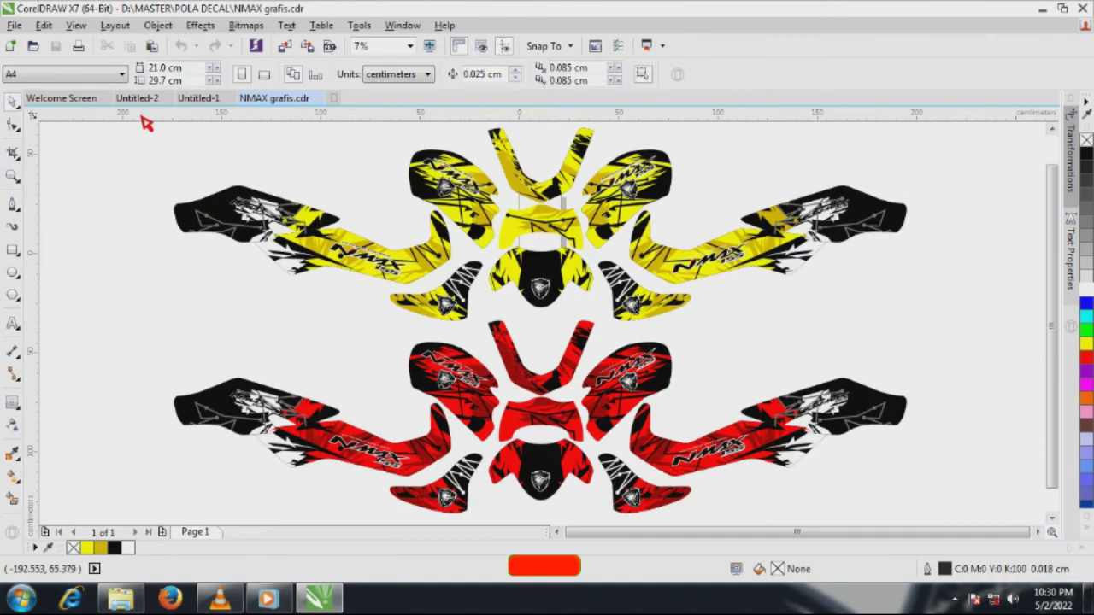
left_click(147, 100)
left_click(220, 101)
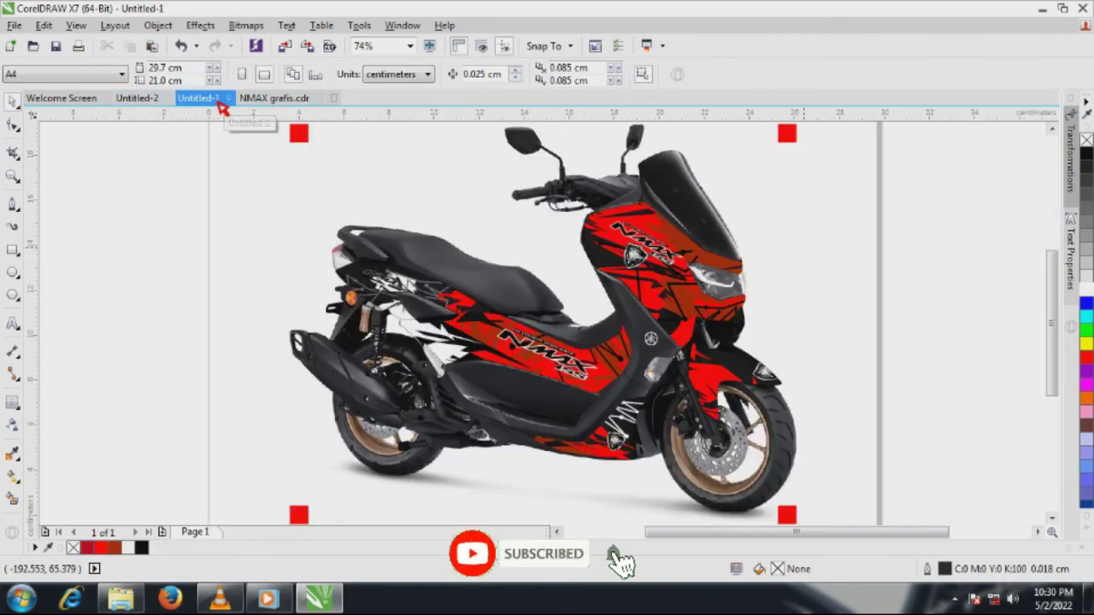
left_click(286, 100)
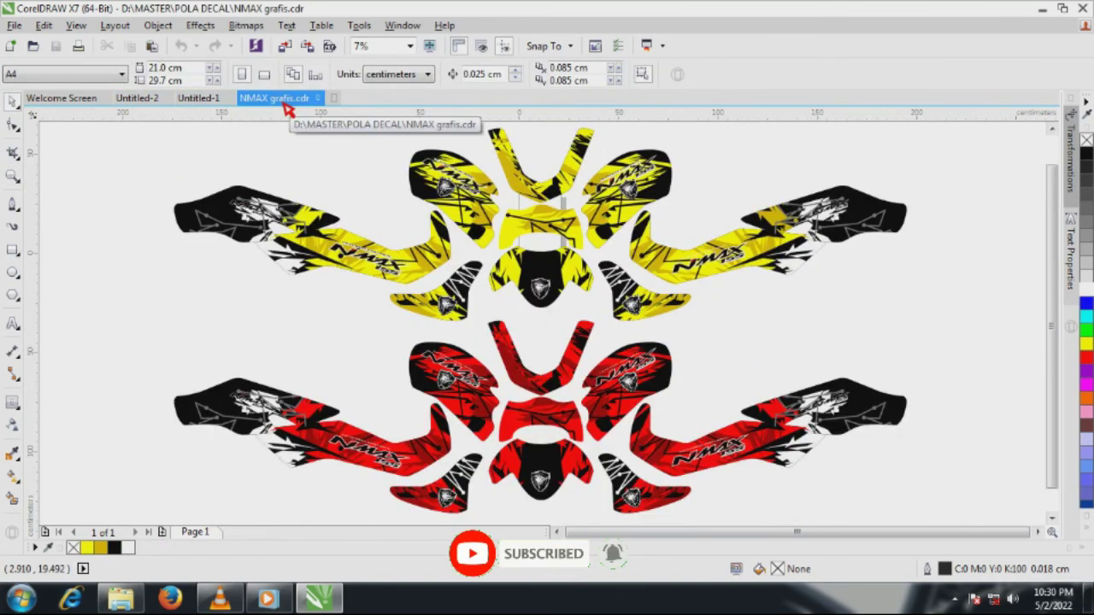